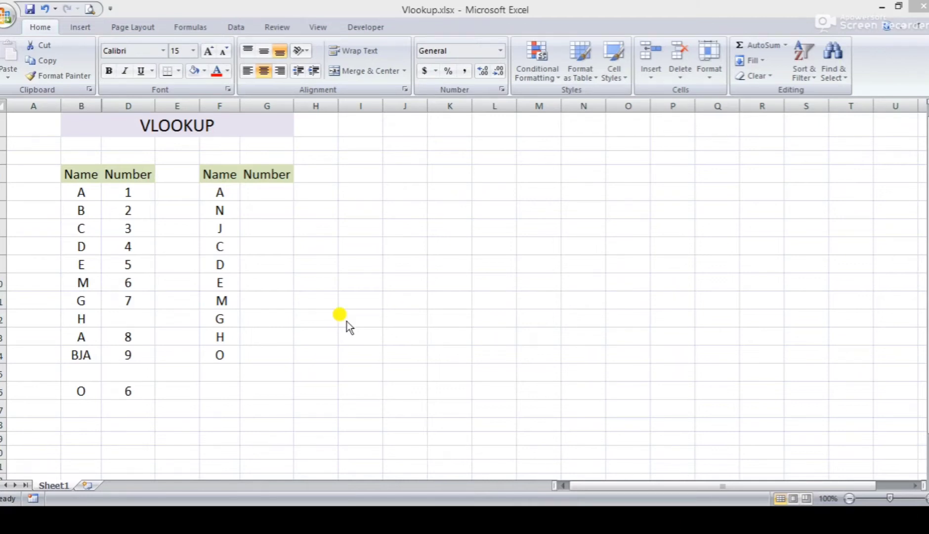
# Look through the names in column B and the numbers in column D of the source table.
pyautogui.click(265, 197)
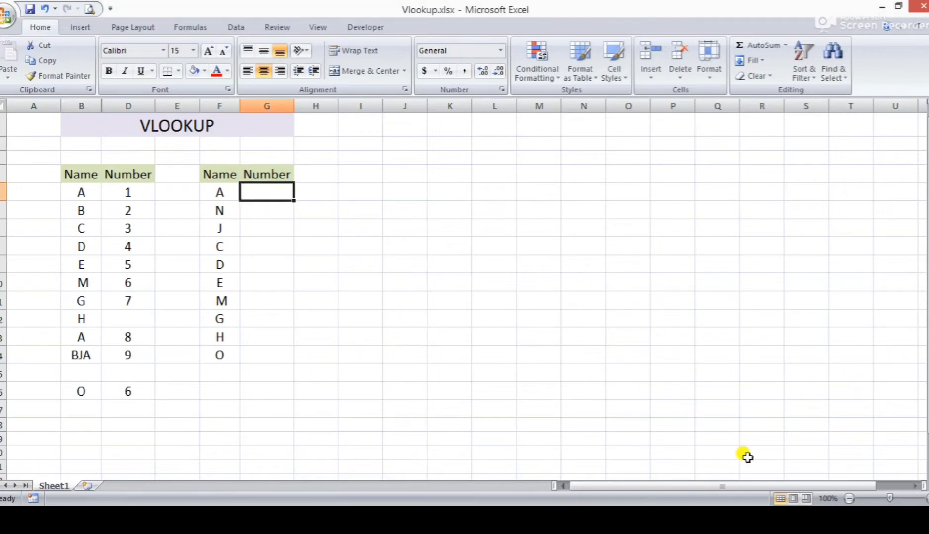
pyautogui.press('Up')
pyautogui.press('Down')
pyautogui.press('Left')
pyautogui.press('Left')
pyautogui.press('Left')
pyautogui.press('Left')
pyautogui.press('Down')
pyautogui.press('Down')
pyautogui.press('Down')
pyautogui.press('Down')
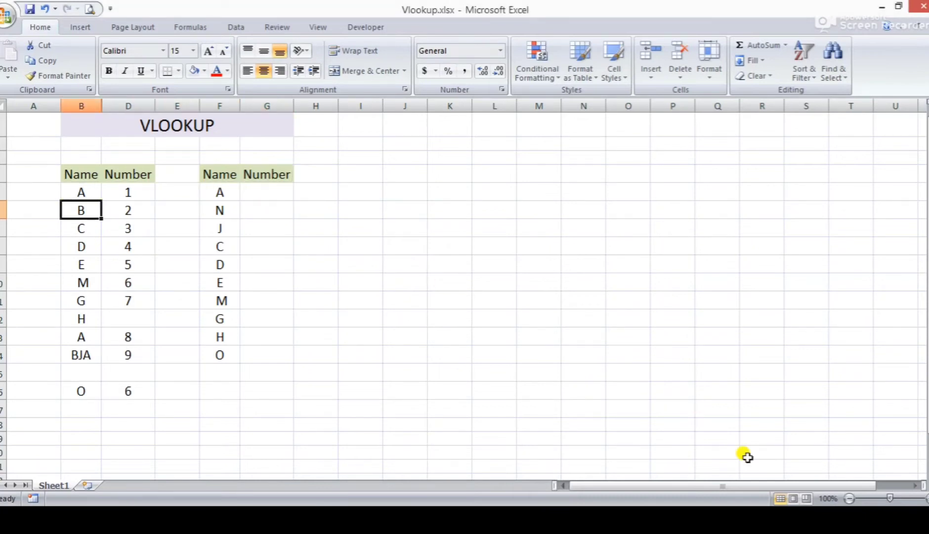
pyautogui.press('Down')
pyautogui.press('Down')
pyautogui.press('Down')
pyautogui.press('Down')
pyautogui.press('Down')
pyautogui.press('Up')
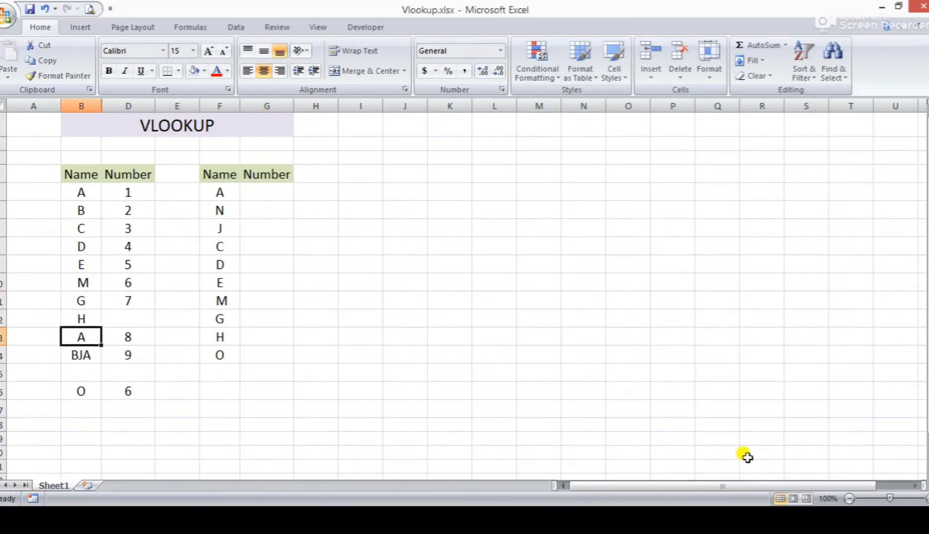
pyautogui.press('Up')
pyautogui.press('Up')
pyautogui.press('Up')
pyautogui.press('Up')
pyautogui.press('Up')
pyautogui.press('Up')
pyautogui.press('Up')
pyautogui.press('Up')
pyautogui.press('Up')
pyautogui.press('Right')
pyautogui.press('Down')
pyautogui.press('Down')
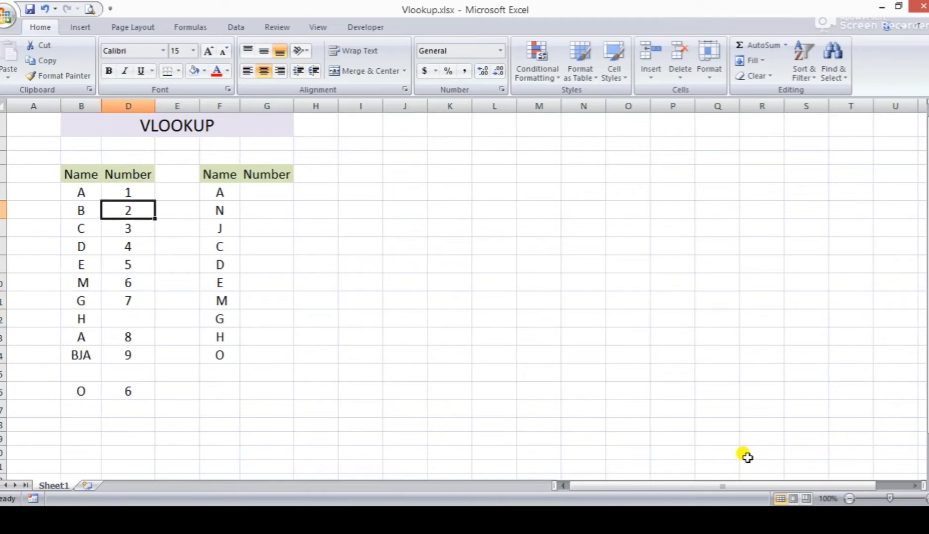
pyautogui.press('Up')
pyautogui.press('Up')
# Review the names in column F that need numbers looked up.
pyautogui.press('Right')
pyautogui.press('Right')
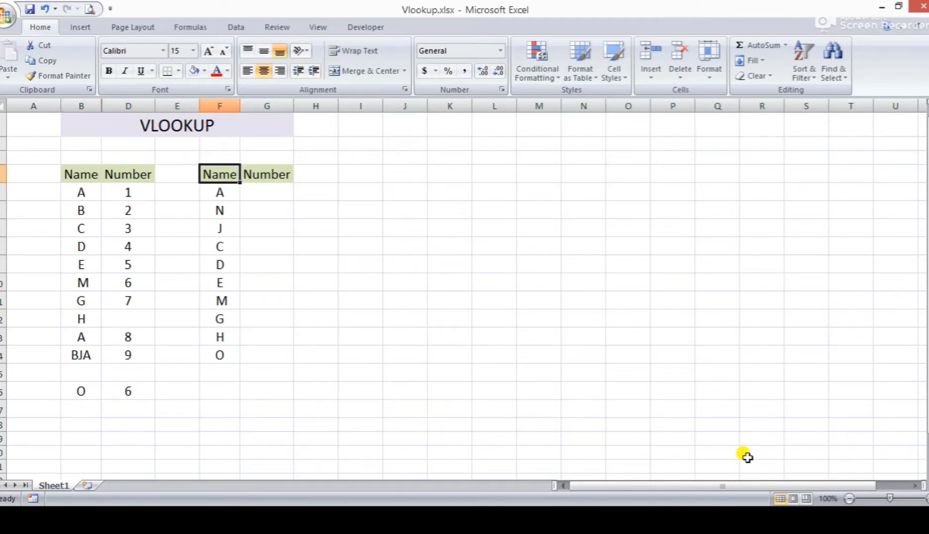
pyautogui.press('Down')
pyautogui.press('Up')
pyautogui.press('Down')
pyautogui.press('Down')
pyautogui.press('Down')
pyautogui.press('Down')
pyautogui.press('Up')
pyautogui.press('Up')
pyautogui.press('Up')
pyautogui.press('Up')
pyautogui.press('Down')
# Compare the source table's names and numbers with the names and empty Number cells of the second table.
pyautogui.press('Left')
pyautogui.press('Left')
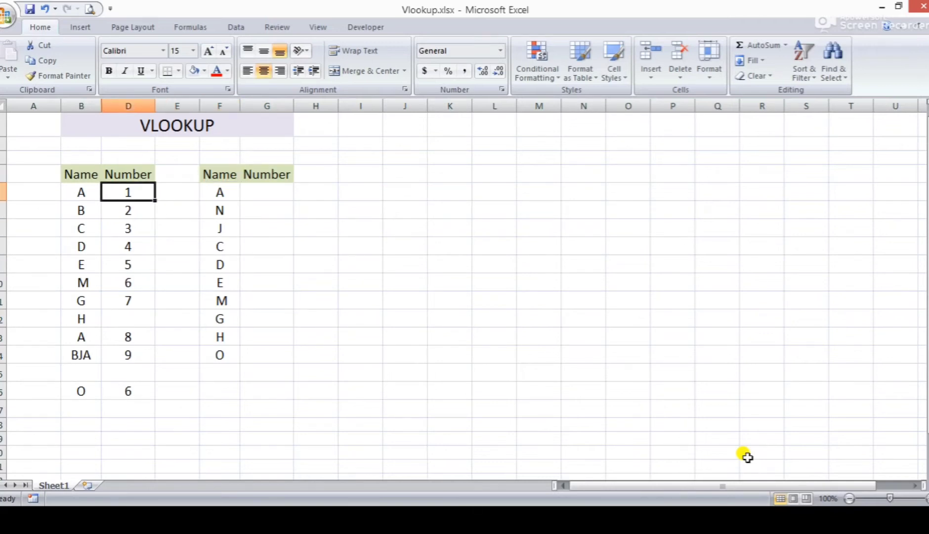
pyautogui.press('Up')
pyautogui.press('Down')
pyautogui.press('Right')
pyautogui.press('Right')
pyautogui.press('Right')
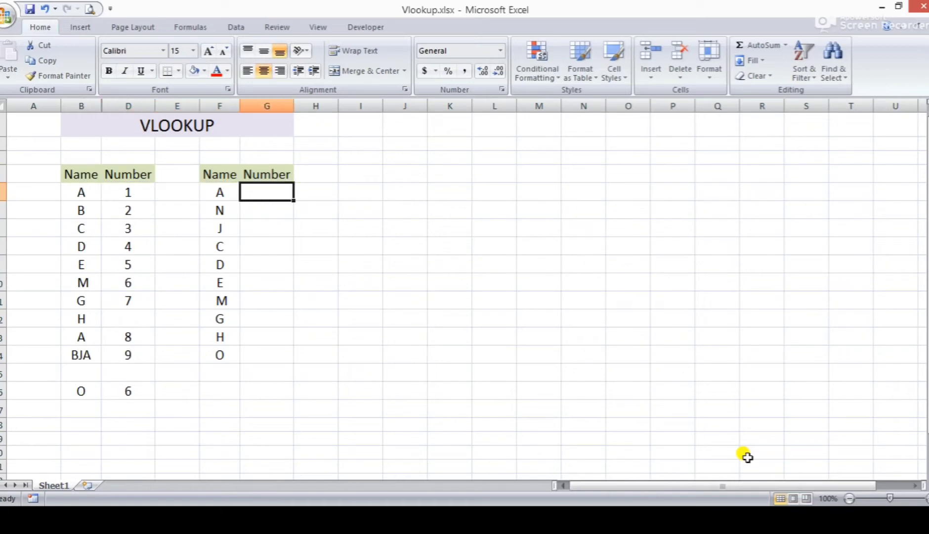
pyautogui.press('Left')
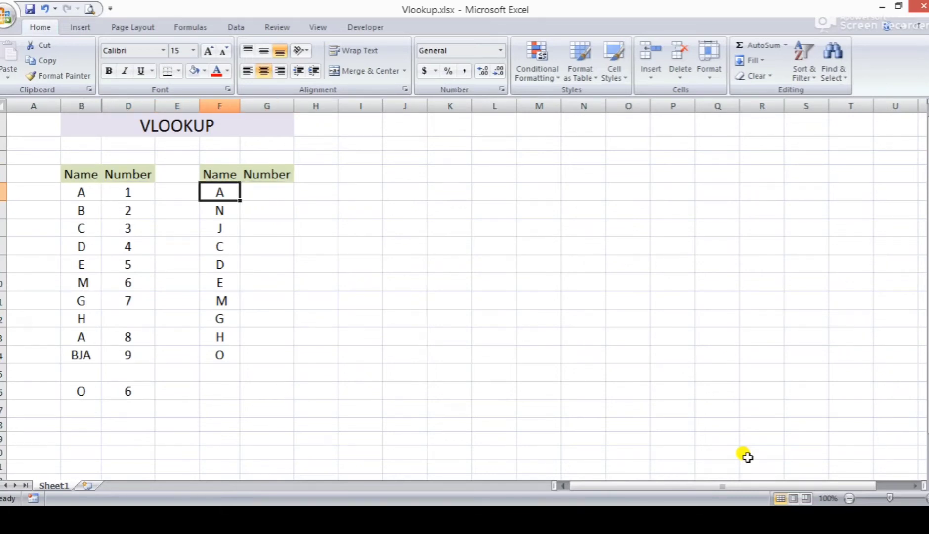
pyautogui.press('Left')
pyautogui.press('Left')
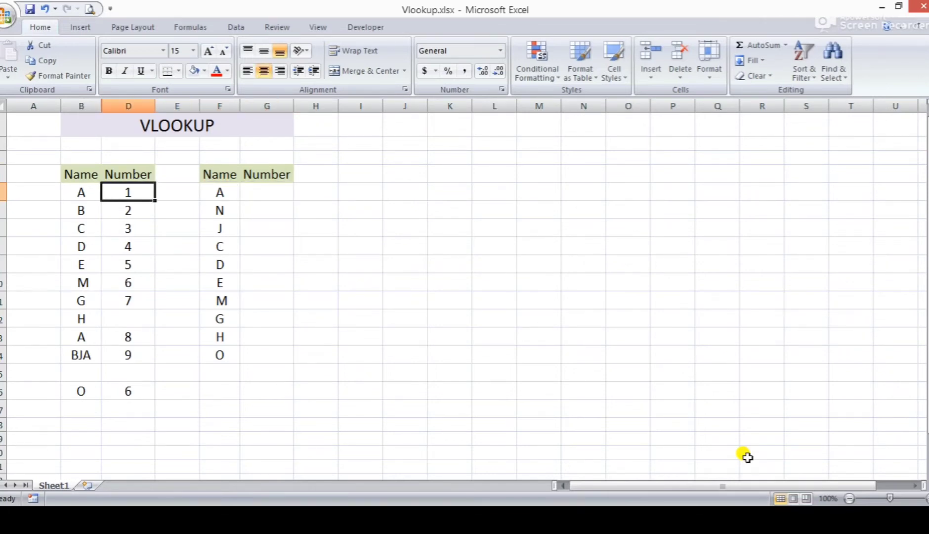
pyautogui.press('Down')
pyautogui.press('Down')
pyautogui.press('Down')
pyautogui.press('Down')
pyautogui.press('Left')
pyautogui.press('Right')
pyautogui.press('Right')
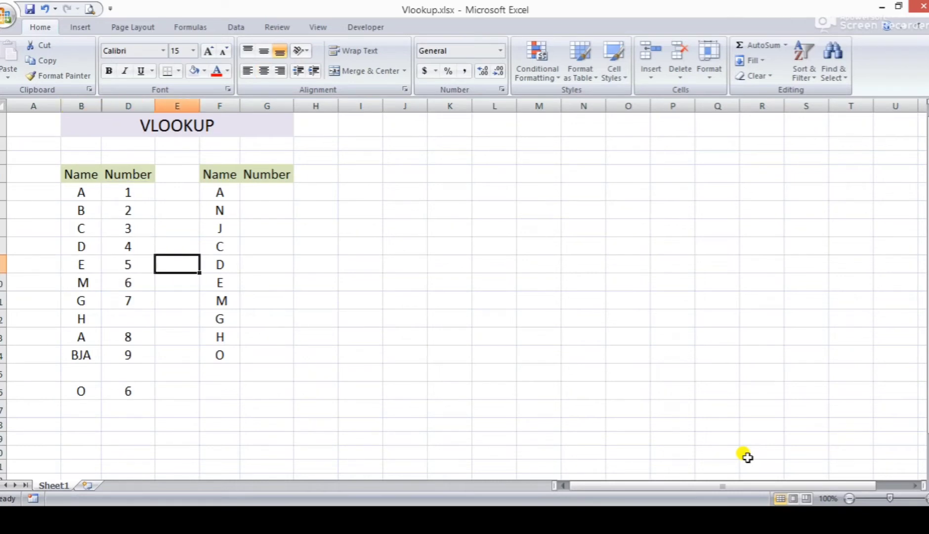
pyautogui.press('Right')
pyautogui.press('Down')
pyautogui.press('Up')
pyautogui.press('Left')
pyautogui.press('Left')
pyautogui.press('Left')
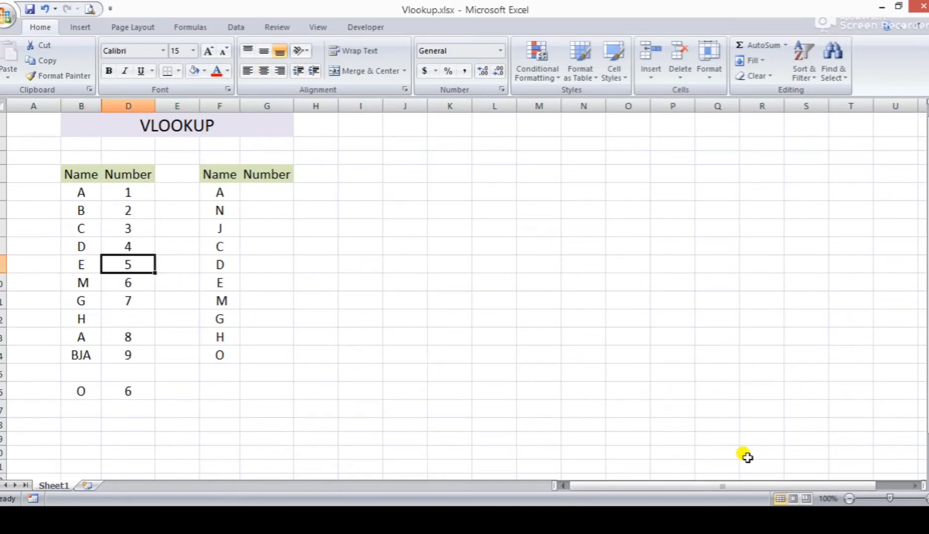
pyautogui.press('Right')
pyautogui.press('Right')
pyautogui.press('Right')
pyautogui.press('Right')
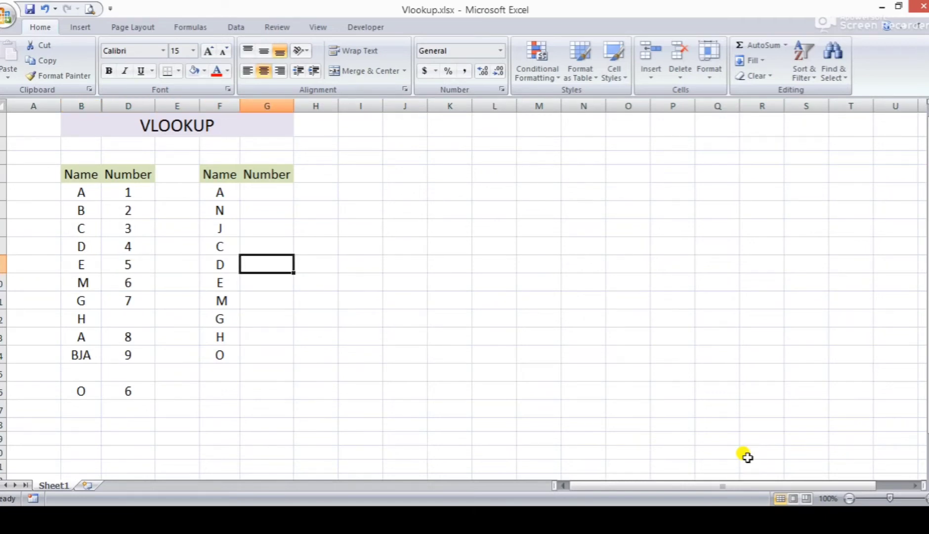
# Start a VLOOKUP formula in G5 with F5 as the lookup value.
pyautogui.press('Up')
pyautogui.press('Up')
pyautogui.press('Up')
pyautogui.press('Up')
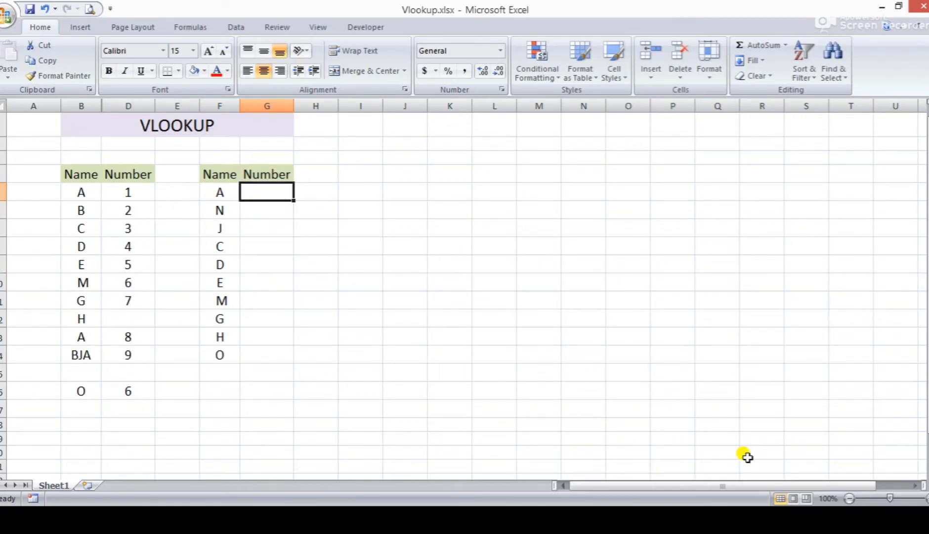
pyautogui.write('=VLO')
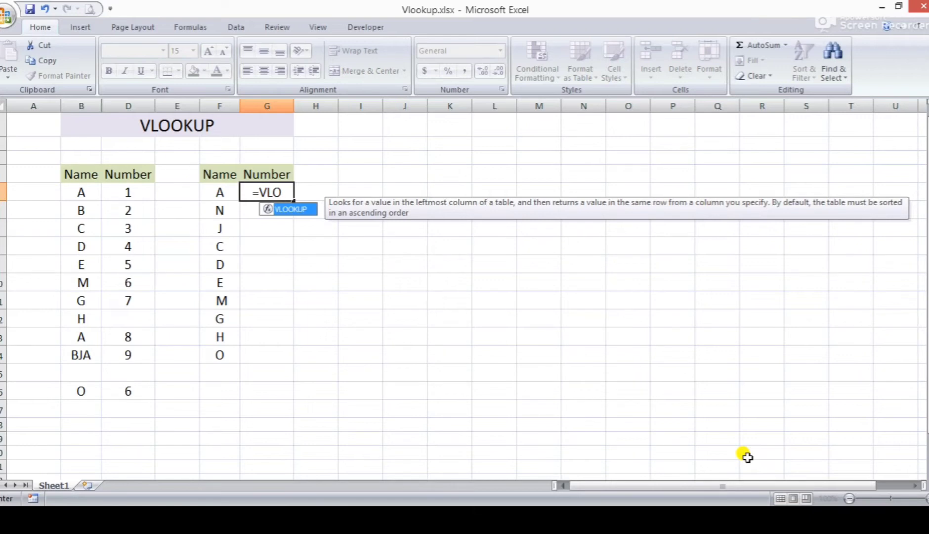
pyautogui.press('Tab')
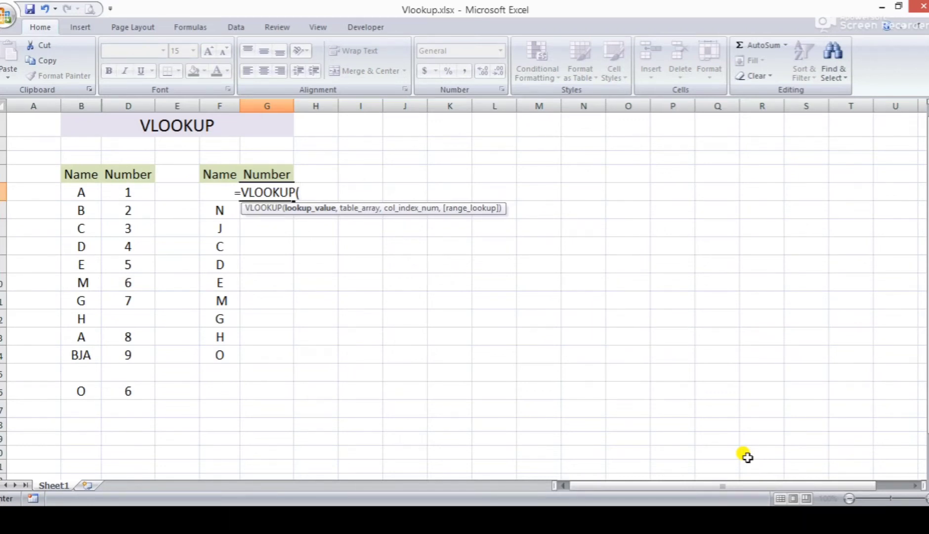
pyautogui.press('Down')
pyautogui.press('Left')
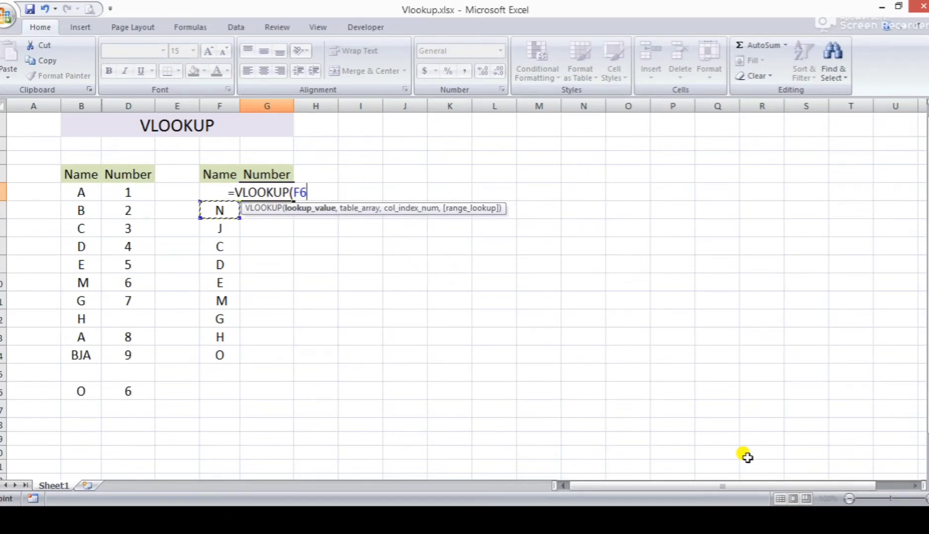
pyautogui.press('Up')
pyautogui.write(',')
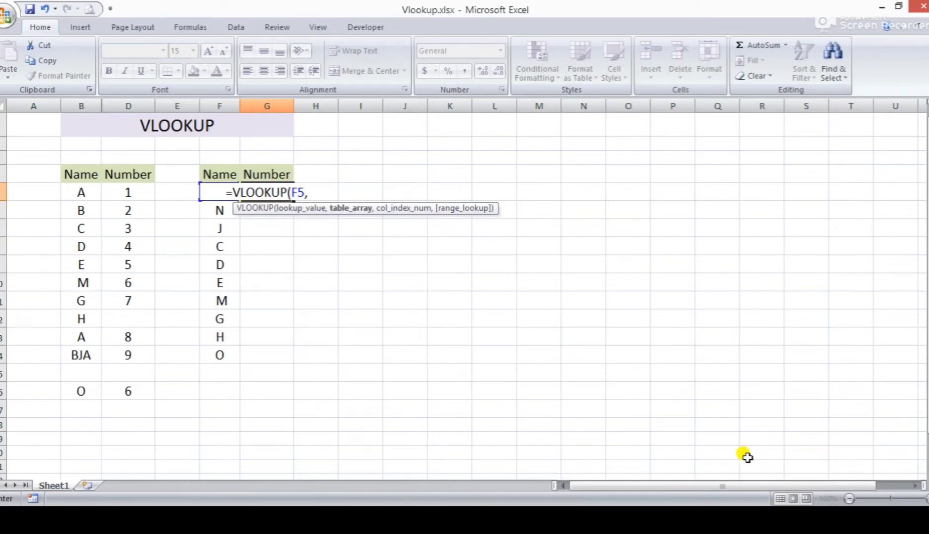
# Complete the G5 formula with table array B5:D14, column index 2 and range lookup 0.
pyautogui.press('Left')
pyautogui.press('Left')
pyautogui.press('Left')
pyautogui.press('Left')
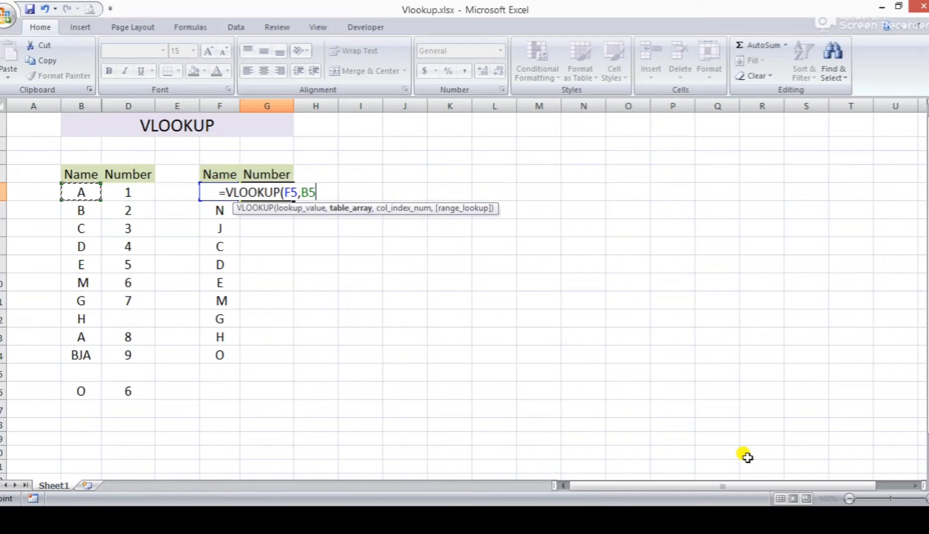
pyautogui.hotkey('shift', 'Right')
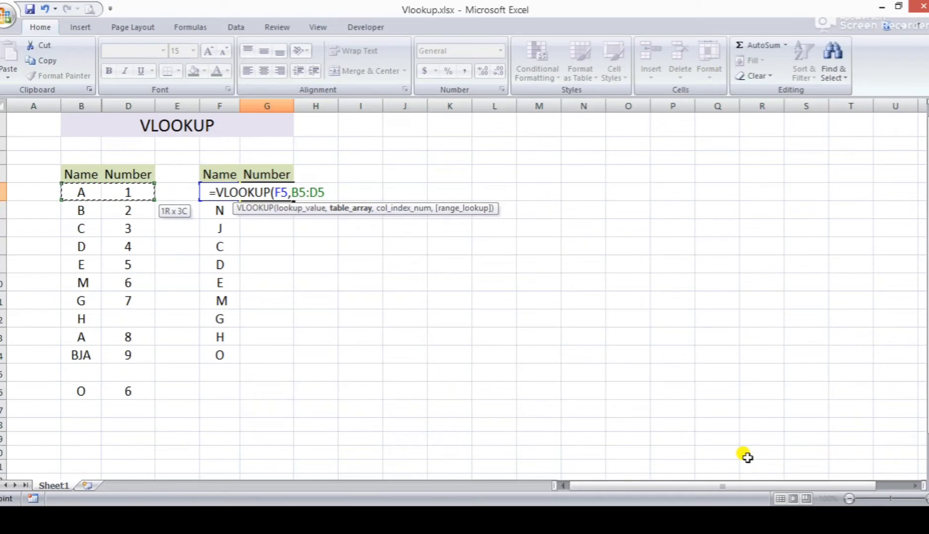
pyautogui.hotkey('ctrl', 'shift', 'Down')
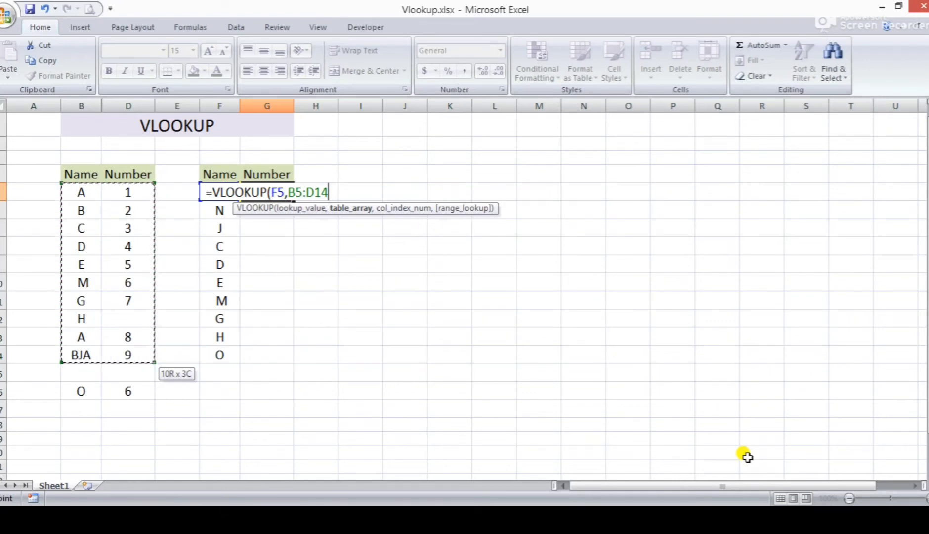
pyautogui.write(',2')
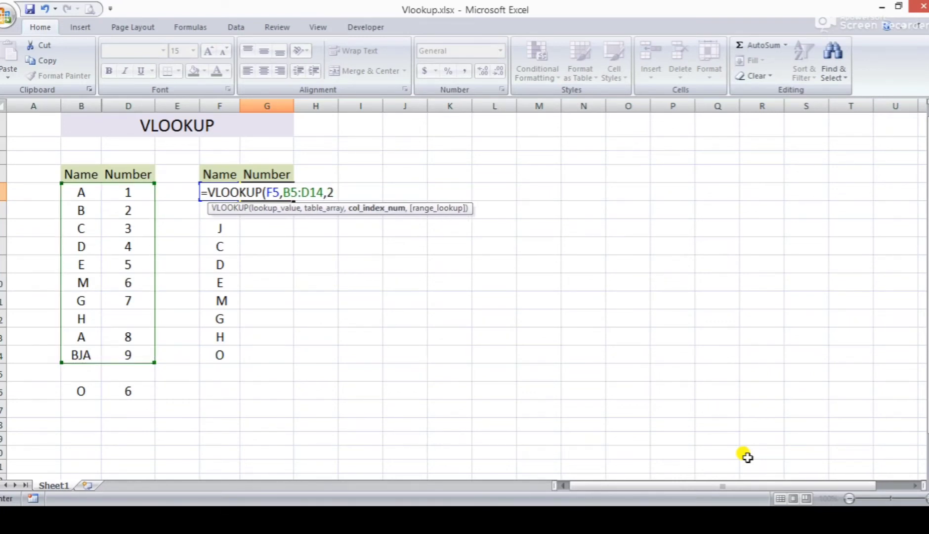
pyautogui.write(',0')
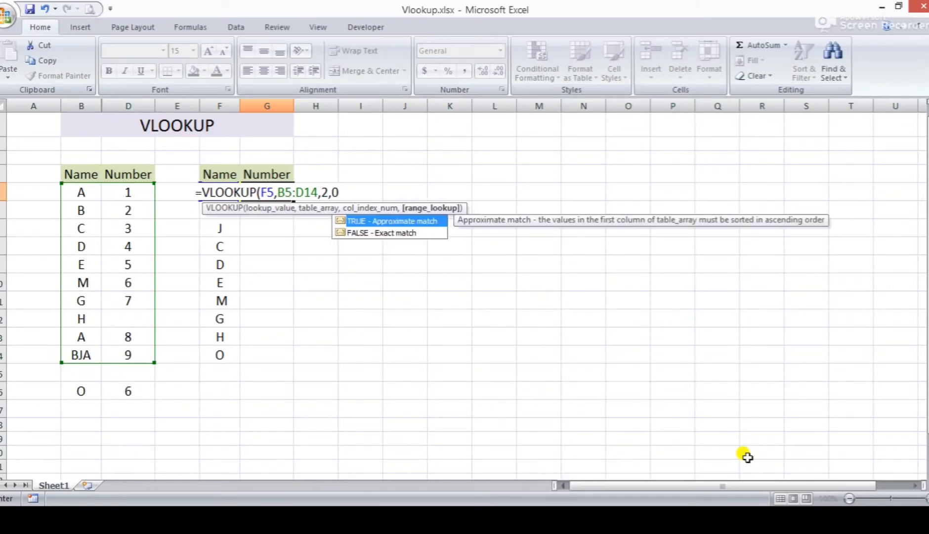
pyautogui.press('Return')
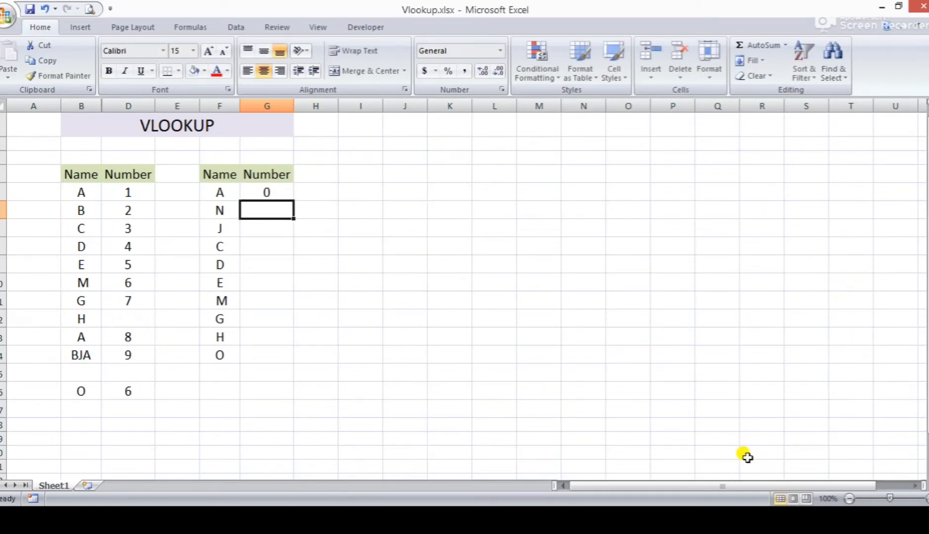
# Copy the VLOOKUP formula from G5 down through G14.
pyautogui.press('Up')
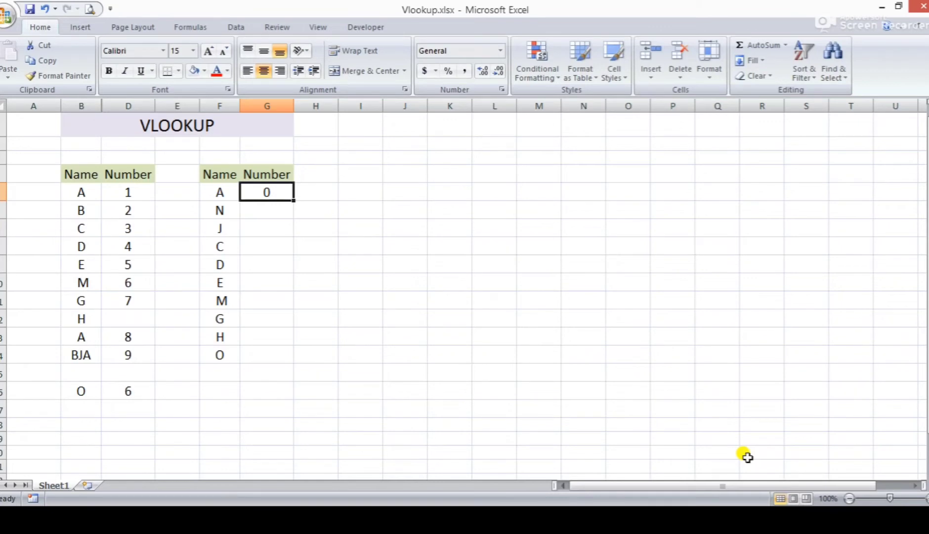
pyautogui.hotkey('ctrl', 'c')
pyautogui.press('Left')
pyautogui.hotkey('ctrl', 'Down')
pyautogui.press('Right')
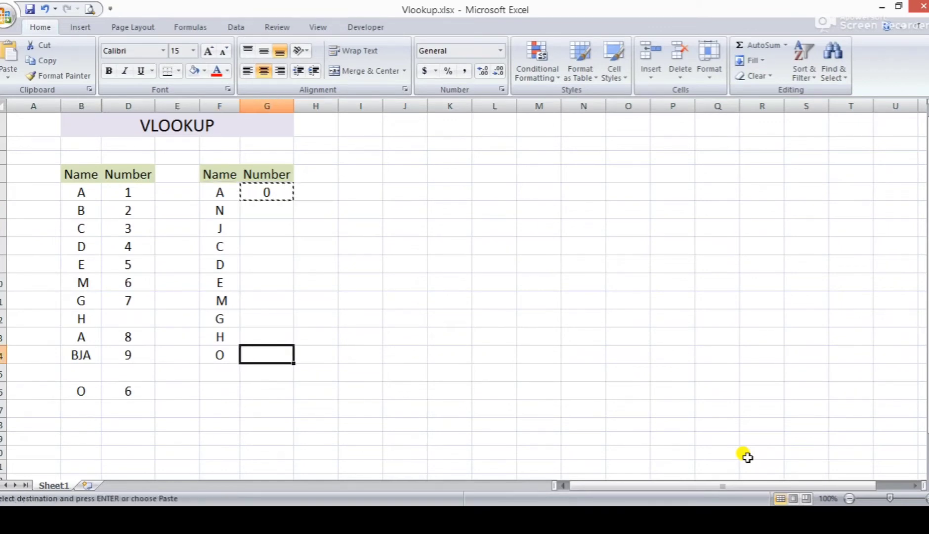
pyautogui.hotkey('ctrl', 'shift', 'Up')
pyautogui.press('Return')
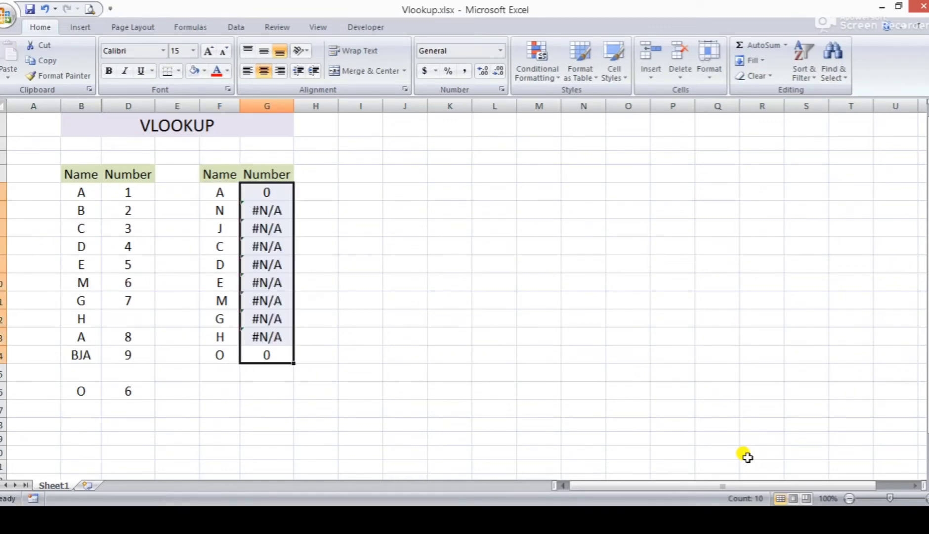
# Review the VLOOKUP results down the second table's Number column.
pyautogui.press('Up')
pyautogui.press('Down')
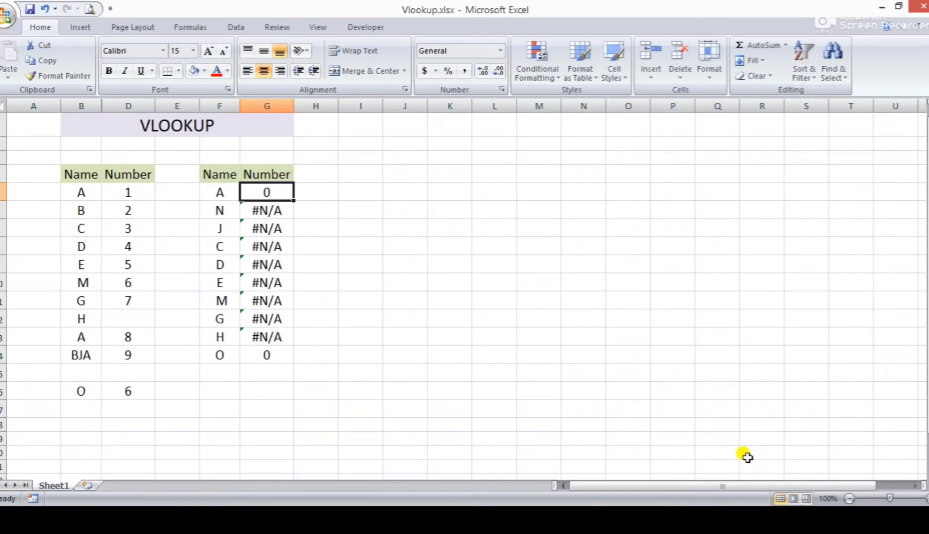
pyautogui.press('Down')
pyautogui.press('Down')
pyautogui.press('Down')
pyautogui.press('Down')
pyautogui.press('Down')
pyautogui.press('Down')
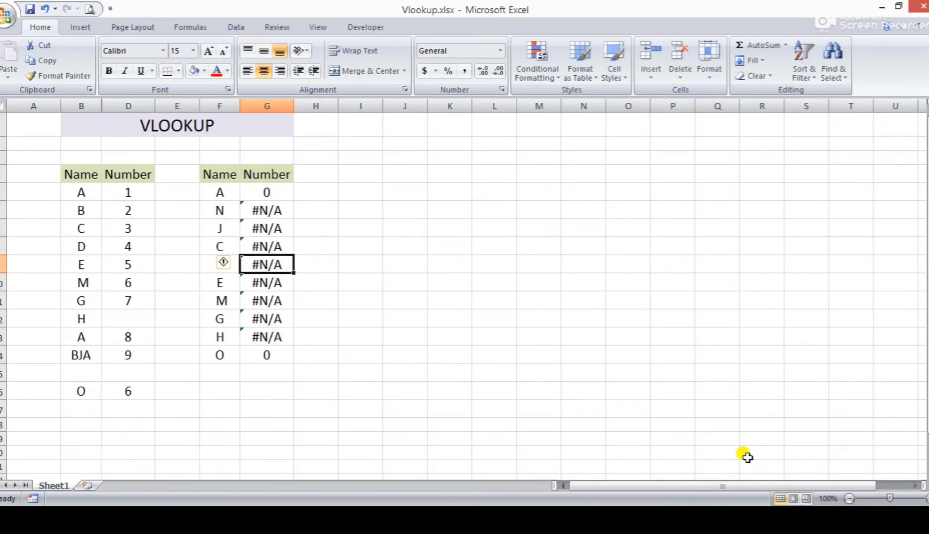
pyautogui.hotkey('ctrl', 'Up')
pyautogui.press('Down')
pyautogui.press('Down')
pyautogui.press('Down')
pyautogui.press('Down')
pyautogui.press('Down')
pyautogui.press('Down')
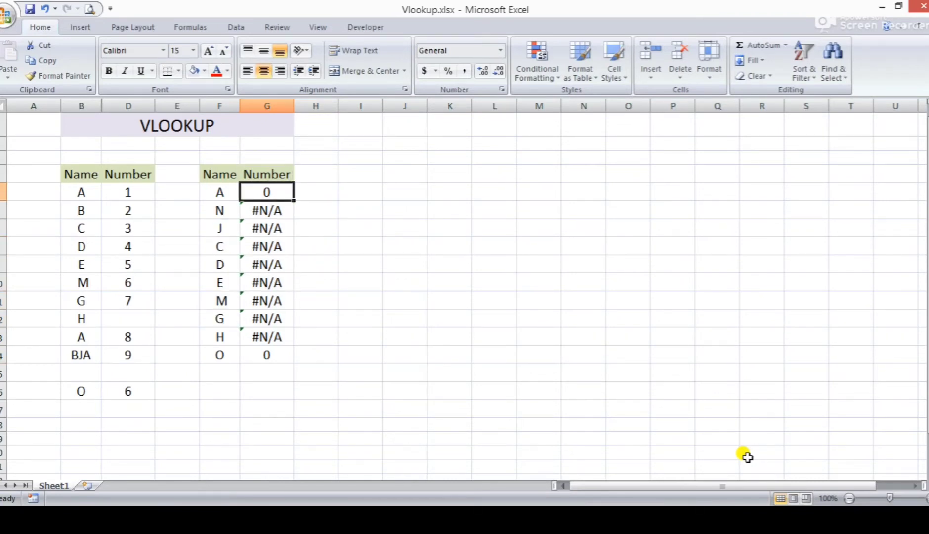
# Examine the lookup value and table array referenced by the VLOOKUP formula in G5.
pyautogui.press('Up')
pyautogui.press('Up')
pyautogui.press('Up')
pyautogui.press('Up')
pyautogui.press('Up')
pyautogui.press('F2')
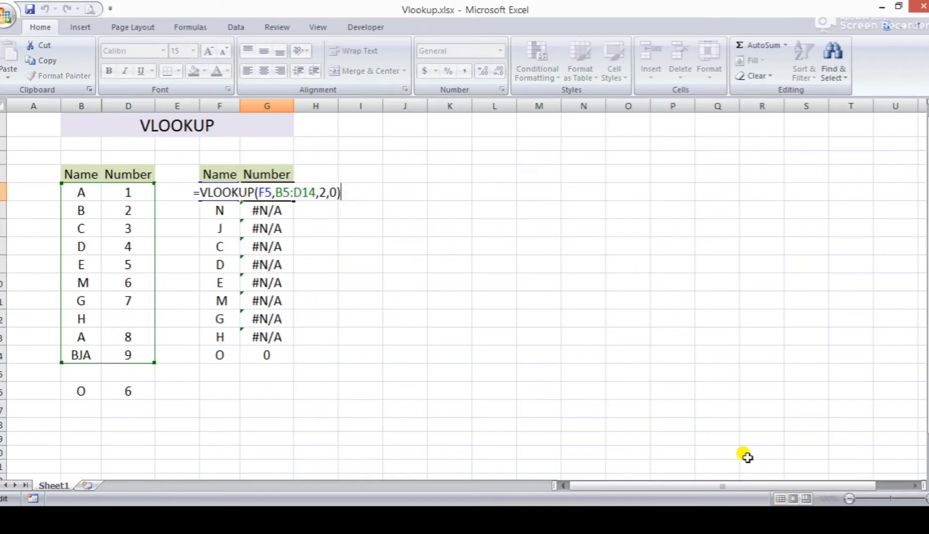
pyautogui.press('Escape')
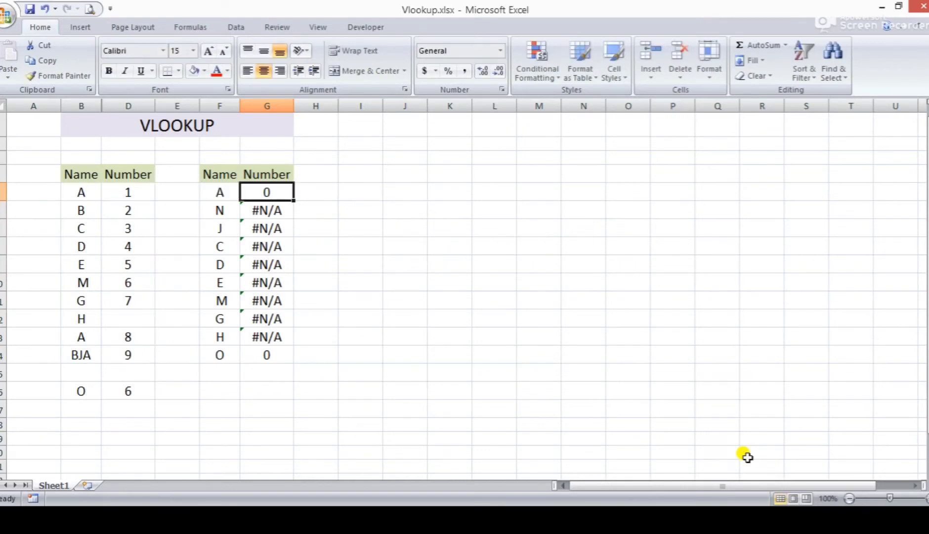
# Check the table array range in each VLOOKUP formula from G5 down to G9.
pyautogui.press('F2')
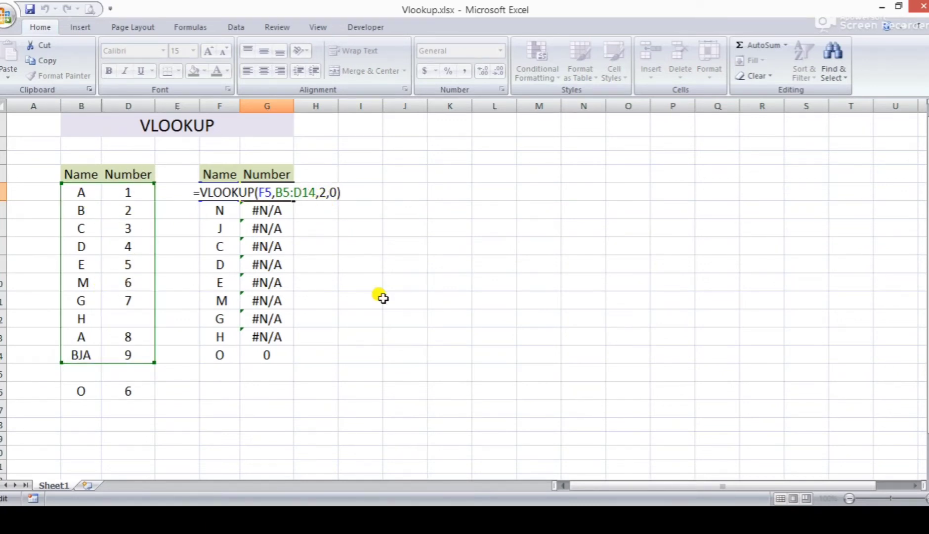
pyautogui.press('Return')
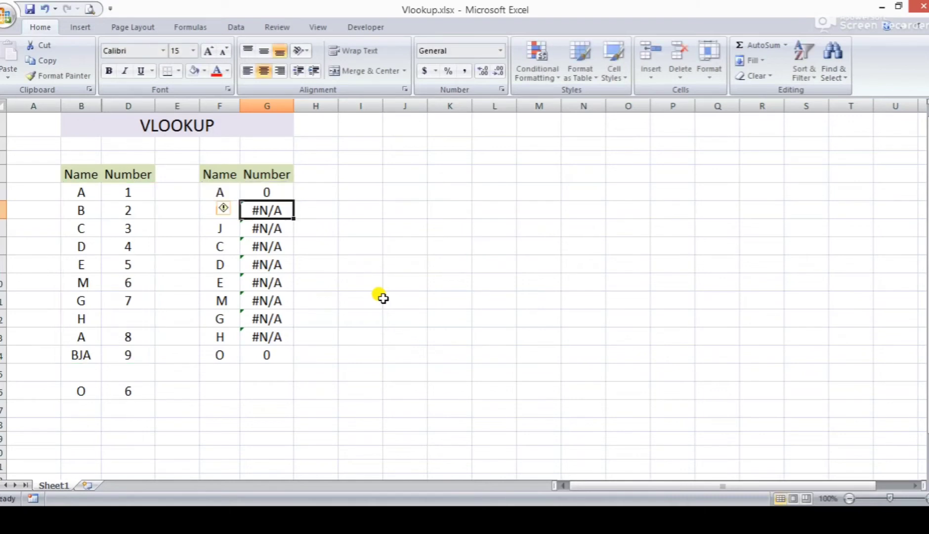
pyautogui.press('F2')
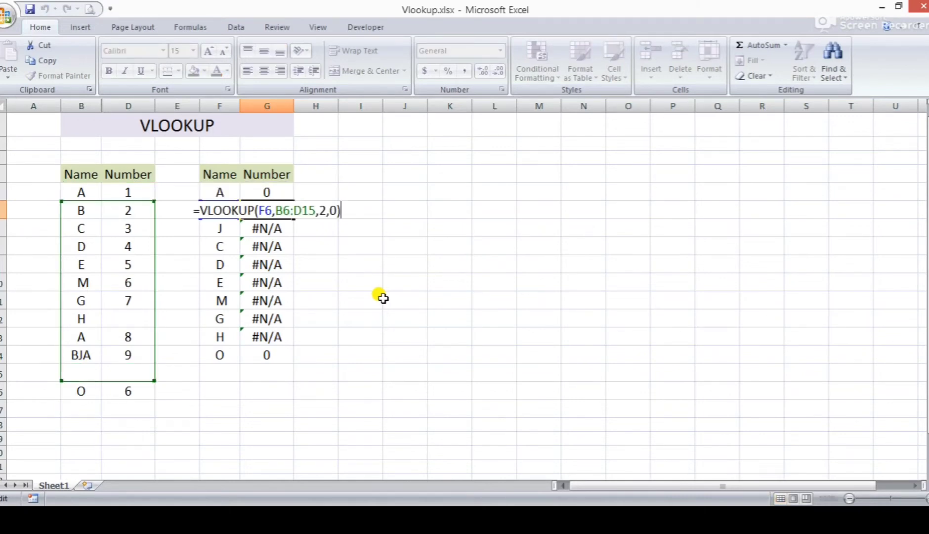
pyautogui.press('Return')
pyautogui.press('F2')
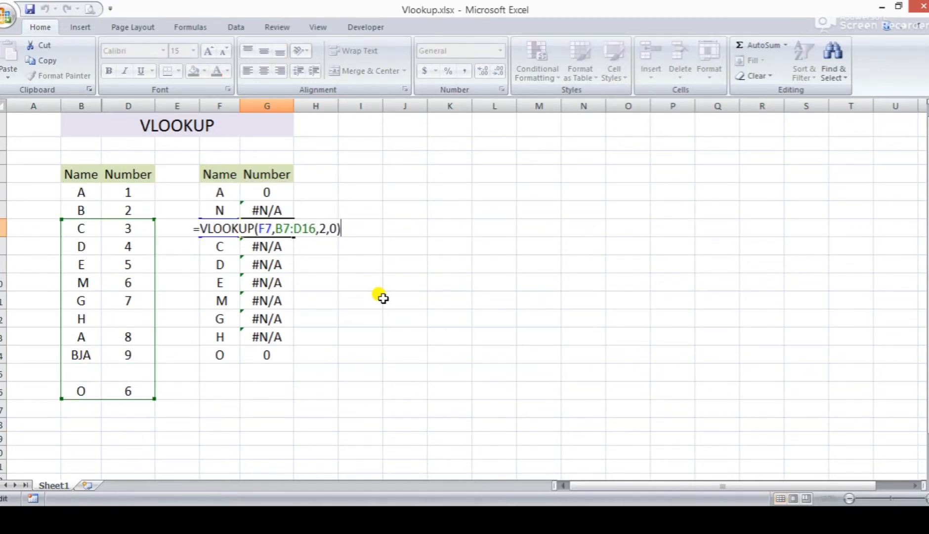
pyautogui.press('Return')
pyautogui.press('F2')
pyautogui.press('Return')
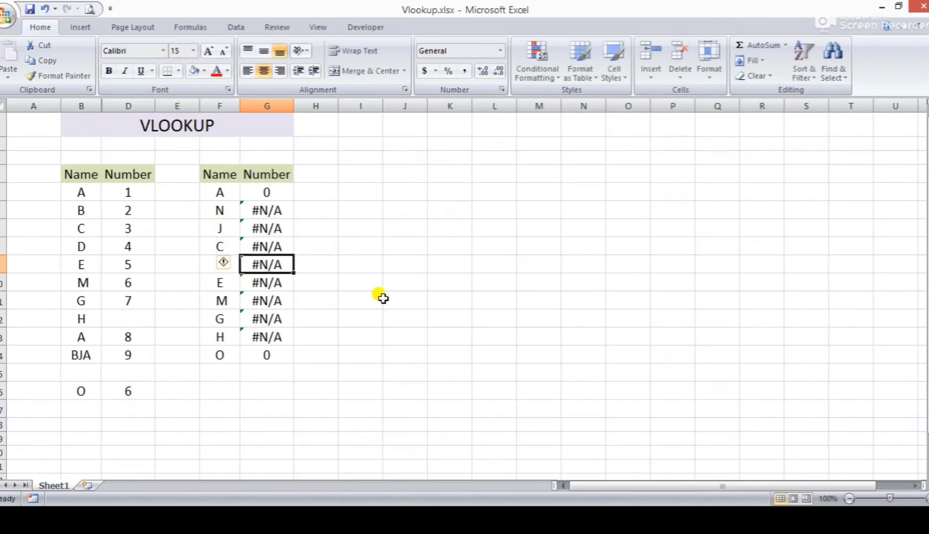
pyautogui.press('F2')
pyautogui.press('Escape')
# Compare the table array ranges of the formulas in G5, G6 and G7.
pyautogui.press('Up')
pyautogui.press('Up')
pyautogui.press('Up')
pyautogui.press('Up')
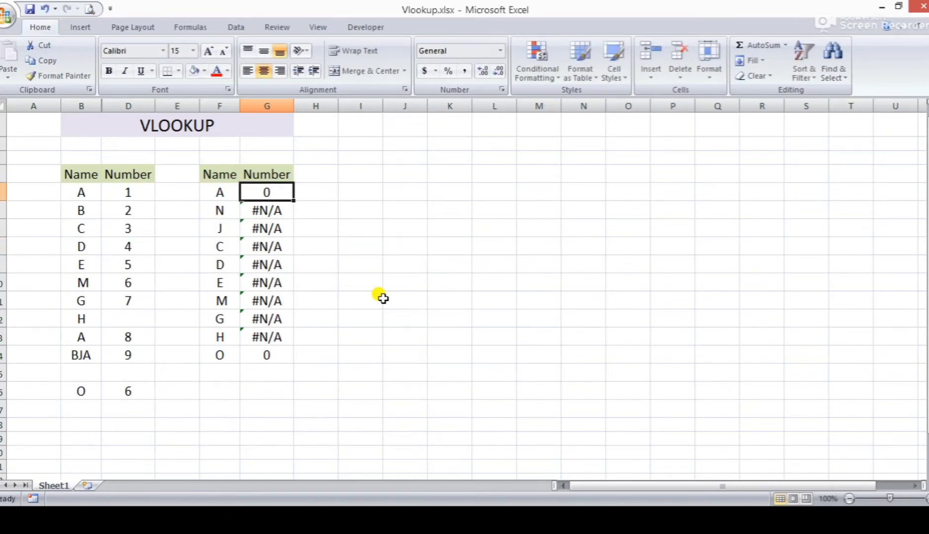
pyautogui.press('F2')
pyautogui.press('Escape')
pyautogui.press('F2')
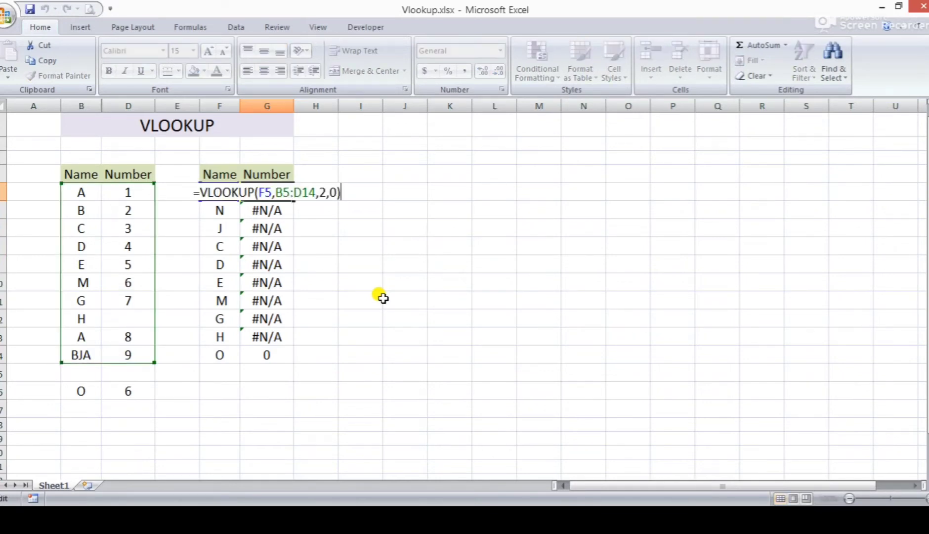
pyautogui.press('Escape')
pyautogui.press('Down')
pyautogui.press('F2')
pyautogui.press('Escape')
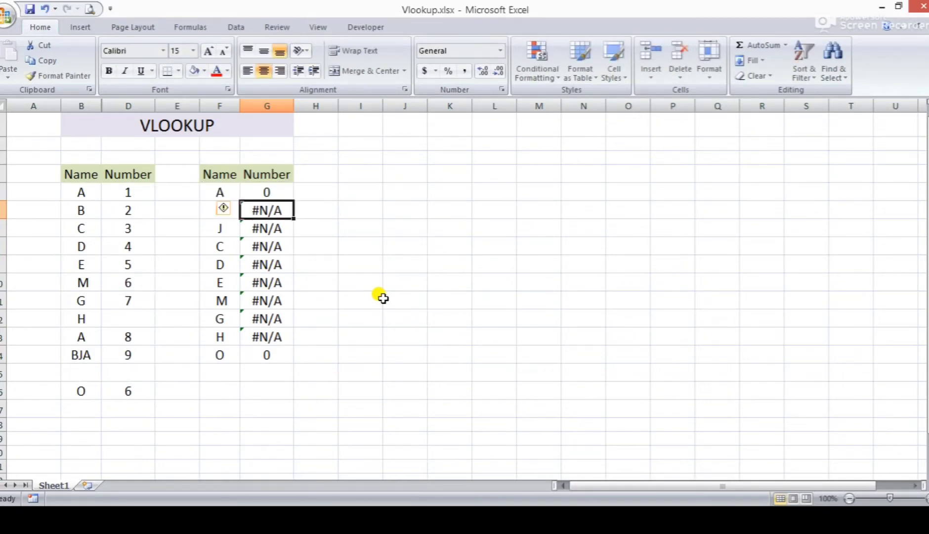
pyautogui.press('Down')
pyautogui.press('F2')
pyautogui.press('Escape')
# Recheck the formulas in G5 and G6 for differences in their table array ranges.
pyautogui.press('Up')
pyautogui.press('Up')
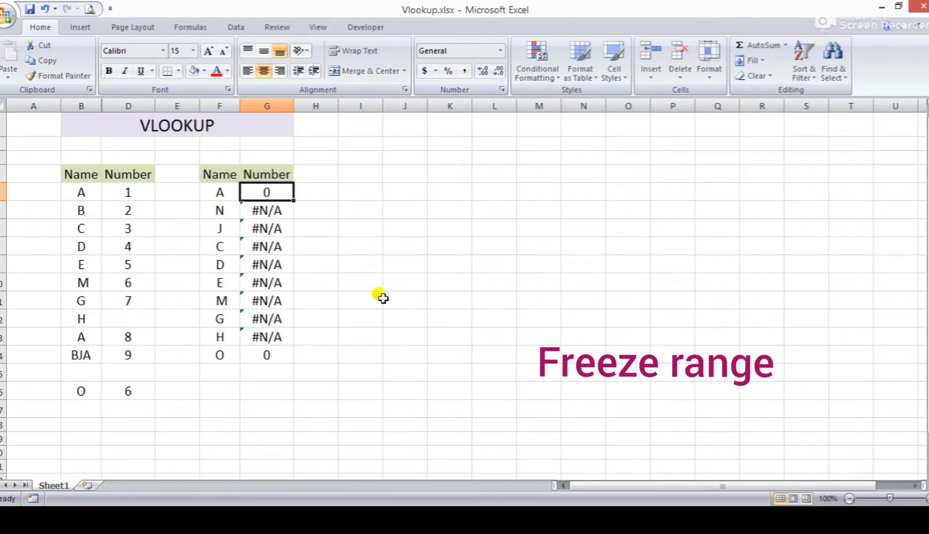
pyautogui.press('Down')
pyautogui.press('Up')
pyautogui.press('Up')
pyautogui.press('Down')
pyautogui.press('Down')
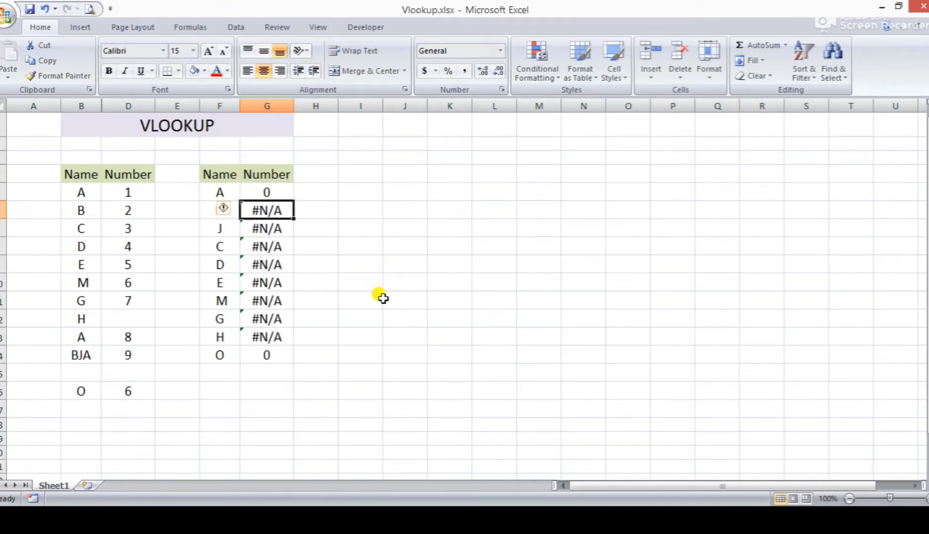
pyautogui.press('F2')
pyautogui.press('Escape')
pyautogui.press('Up')
pyautogui.press('F2')
pyautogui.press('Escape')
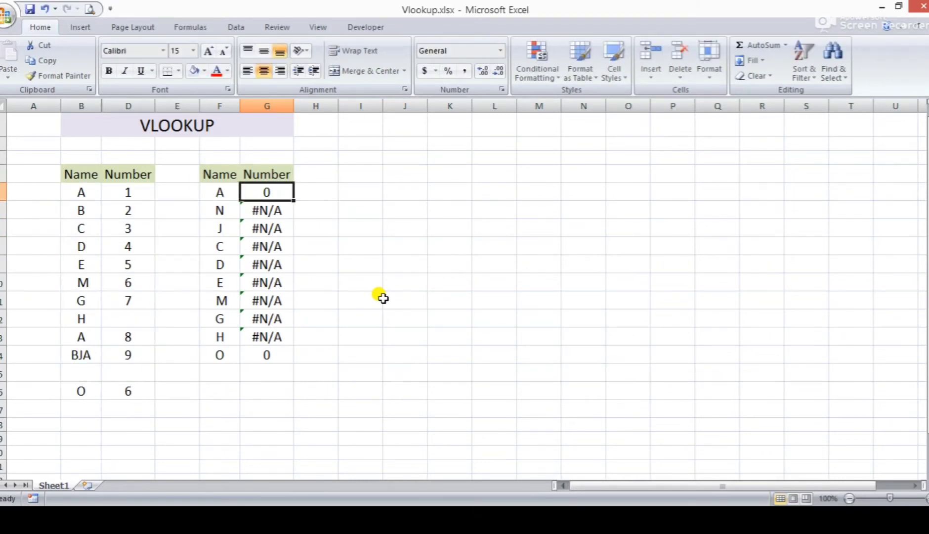
pyautogui.press('Down')
pyautogui.press('Up')
pyautogui.press('F2')
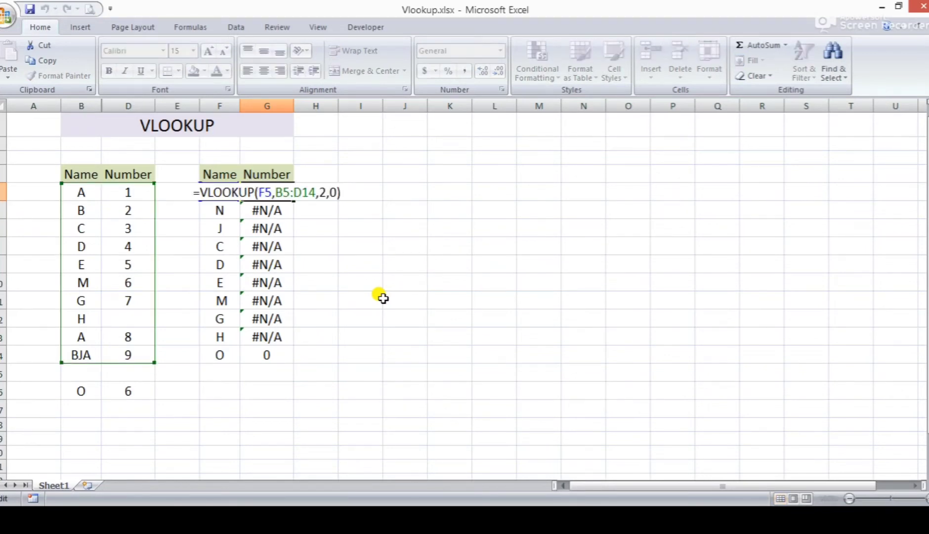
pyautogui.press('Escape')
pyautogui.press('Down')
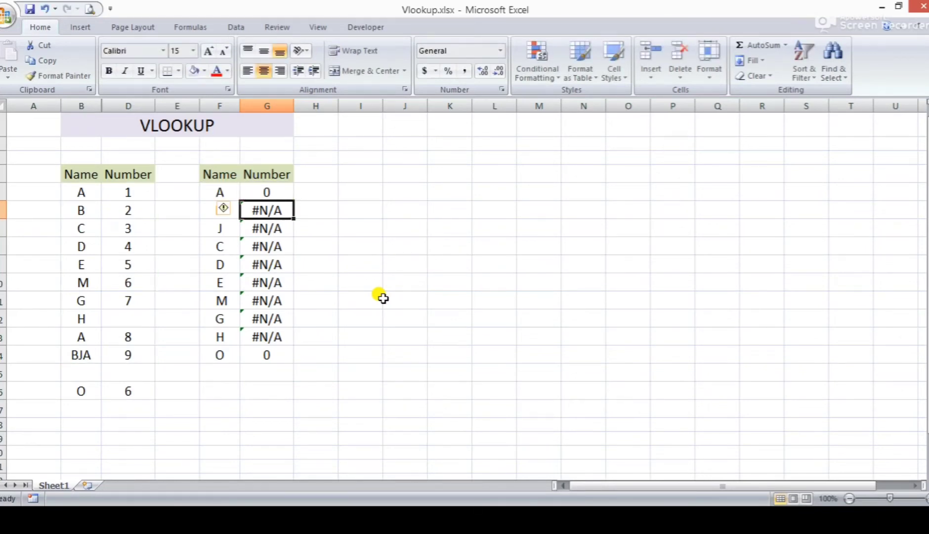
pyautogui.press('Up')
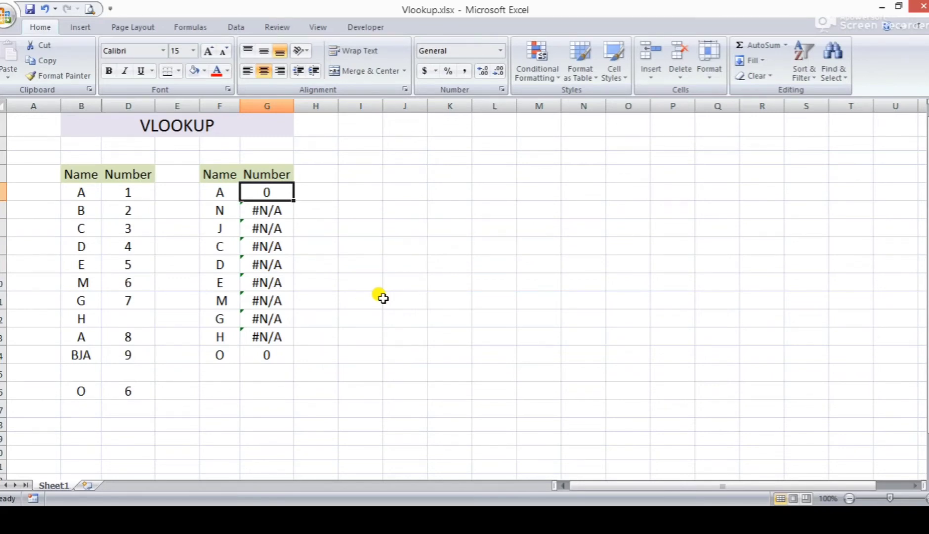
# Inspect the source ranges highlighted by the VLOOKUP formulas in G5 through G8.
pyautogui.press('F2')
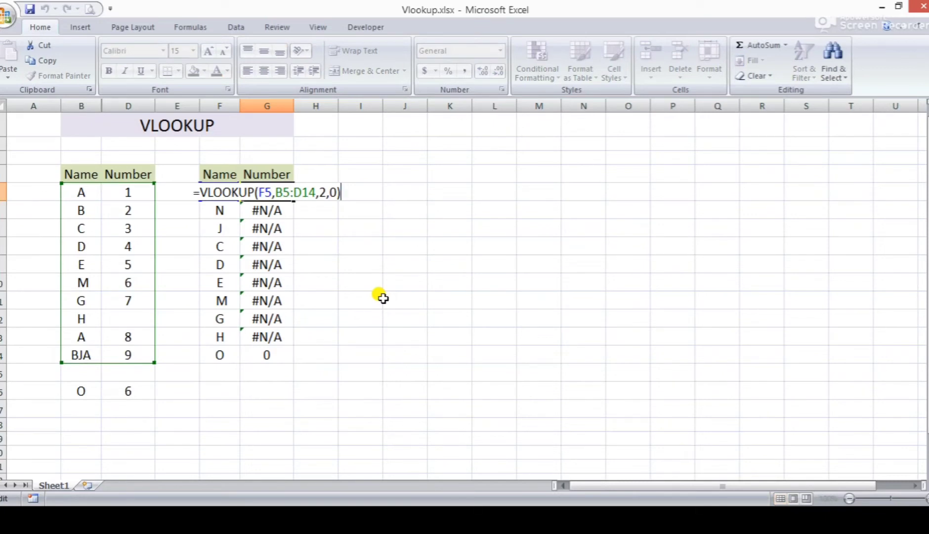
pyautogui.press('Escape')
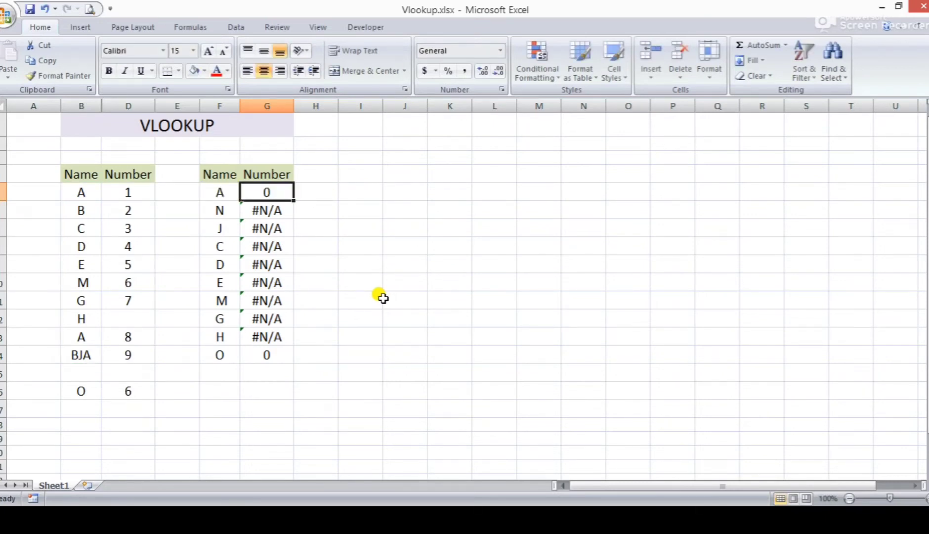
pyautogui.press('Down')
pyautogui.press('F2')
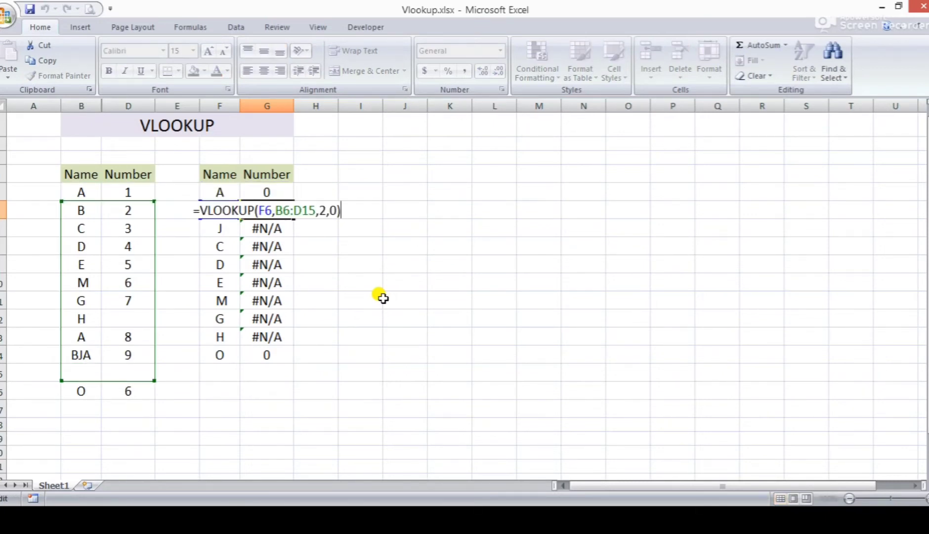
pyautogui.press('Escape')
pyautogui.press('Down')
pyautogui.press('F2')
pyautogui.press('Escape')
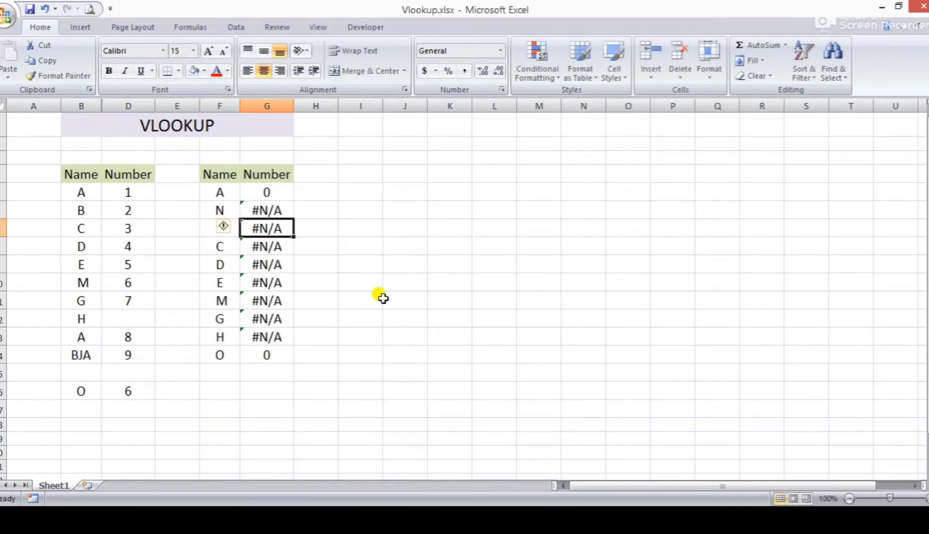
pyautogui.press('Down')
pyautogui.press('F2')
pyautogui.press('Escape')
# Make the G5 formula's table array absolute as $B$5:$D$14 and copy the cell.
pyautogui.press('Up')
pyautogui.press('Up')
pyautogui.press('Up')
pyautogui.press('F2')
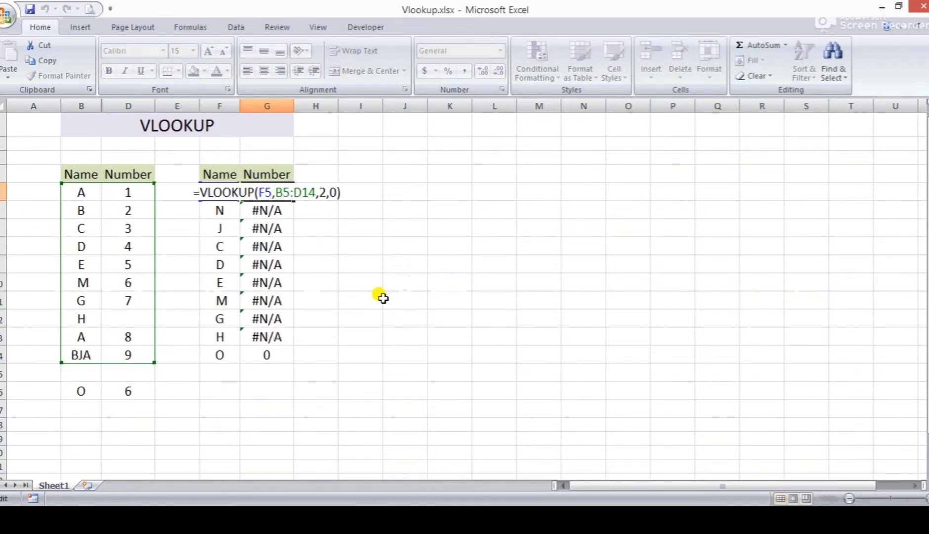
pyautogui.press('Left')
pyautogui.press('Left')
pyautogui.press('Left')
pyautogui.press('Left')
pyautogui.press('Left')
pyautogui.press('Left')
pyautogui.press('Left')
pyautogui.press('Left')
pyautogui.press('Left')
pyautogui.press('Left')
pyautogui.press('Left')
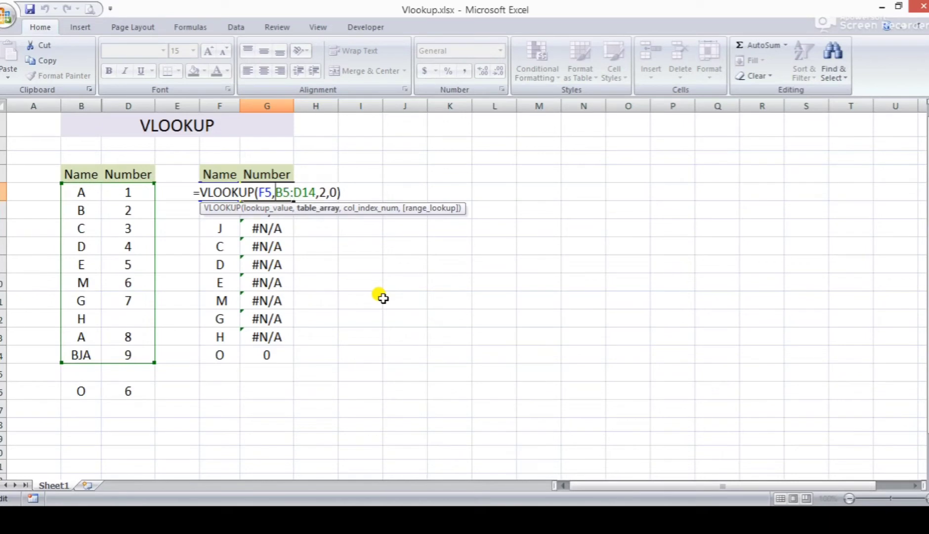
pyautogui.press('Right')
pyautogui.press('F4')
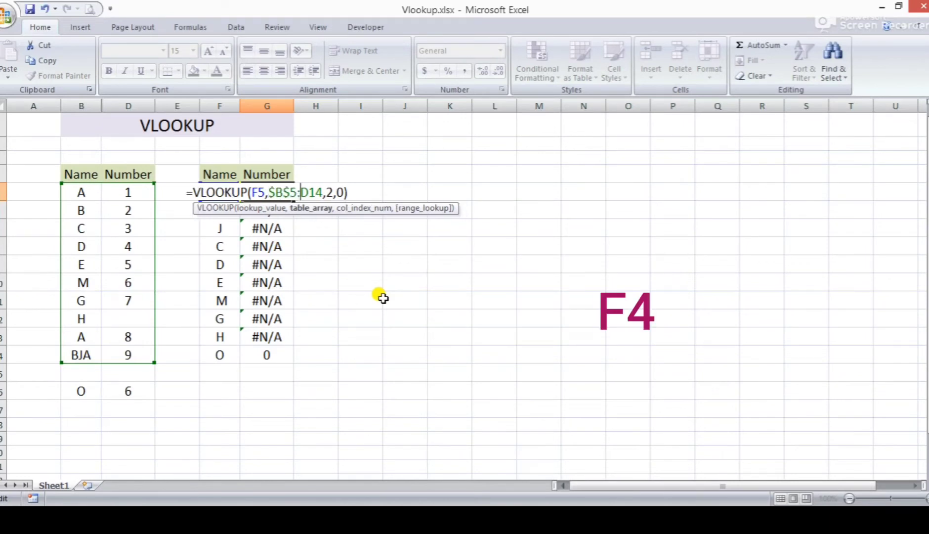
pyautogui.press('Right')
pyautogui.press('Right')
pyautogui.press('F4')
pyautogui.press('Return')
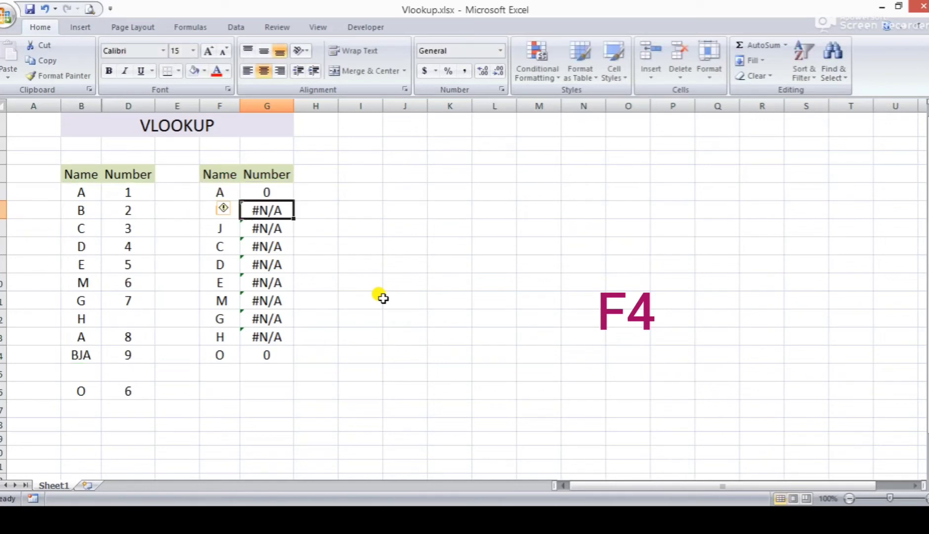
pyautogui.press('Up')
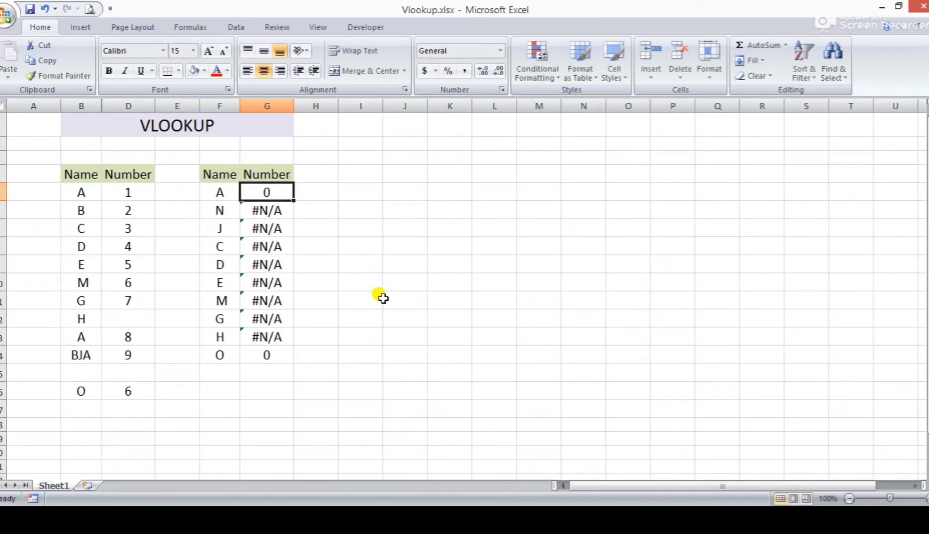
pyautogui.hotkey('ctrl', 'c')
# Try pasting the copied formula over G4:G14 and undo that paste.
pyautogui.press('Left')
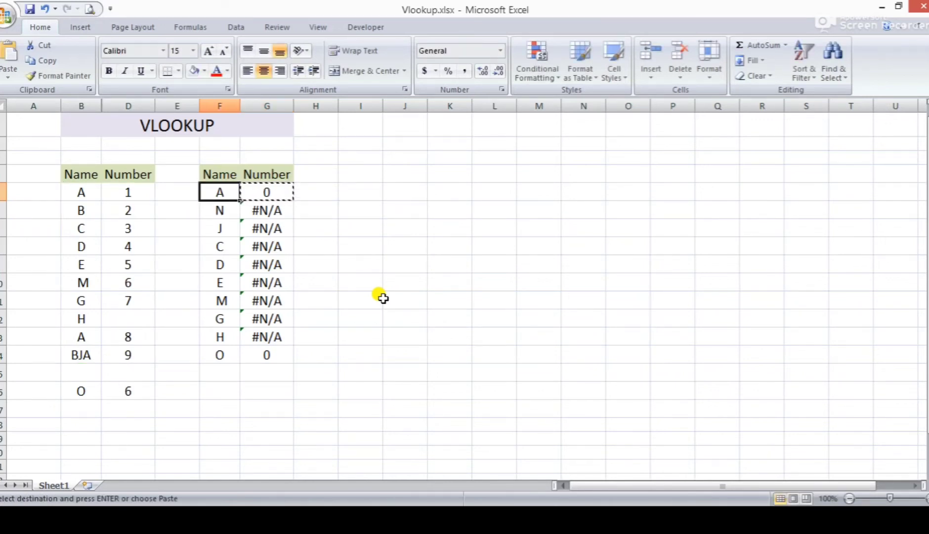
pyautogui.hotkey('ctrl', 'Down')
pyautogui.press('Right')
pyautogui.hotkey('ctrl', 'shift', 'Up')
pyautogui.hotkey('ctrl', 'v')
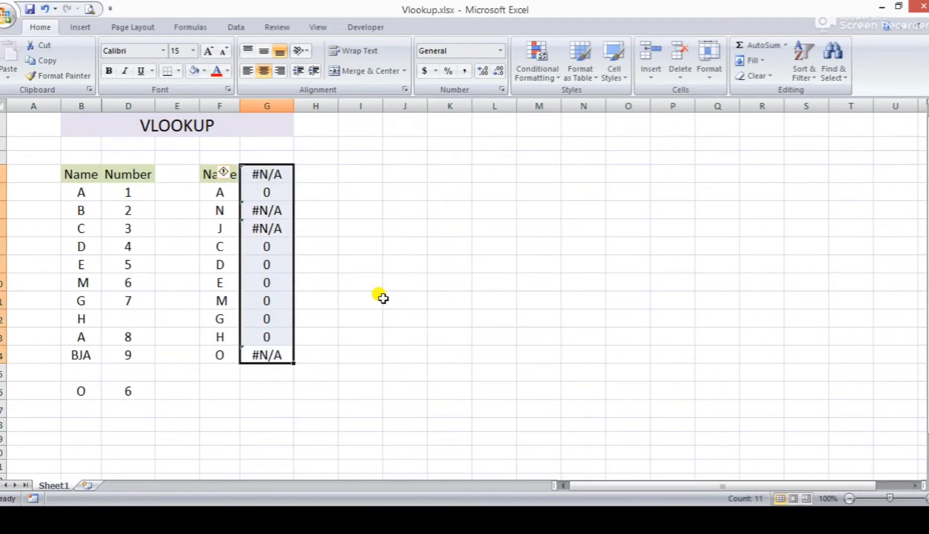
pyautogui.hotkey('ctrl', 'z')
pyautogui.press('Down')
pyautogui.hotkey('ctrl', 'Up')
pyautogui.hotkey('ctrl', 'Up')
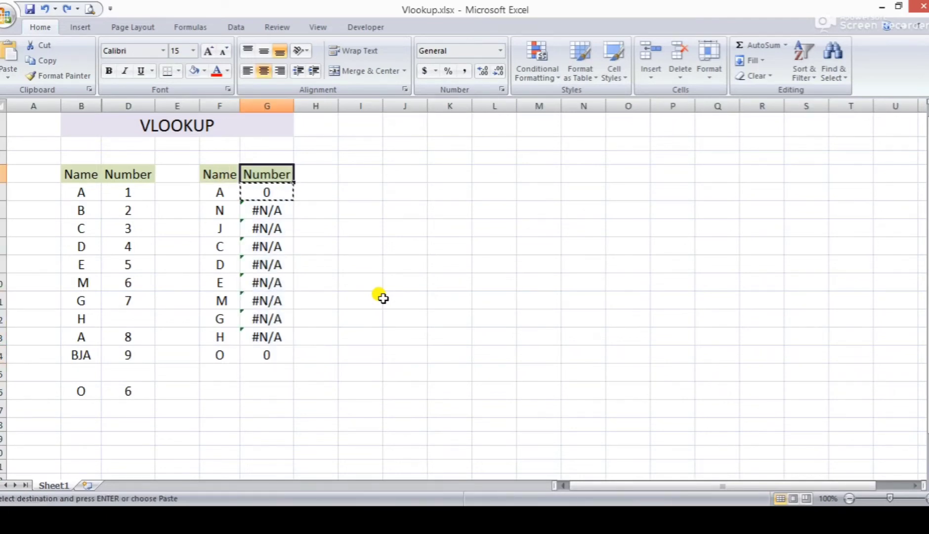
# Paste the copied G5 formula into G5:G14, leaving out the Number header.
pyautogui.press('Down')
pyautogui.press('Left')
pyautogui.hotkey('ctrl', 'Down')
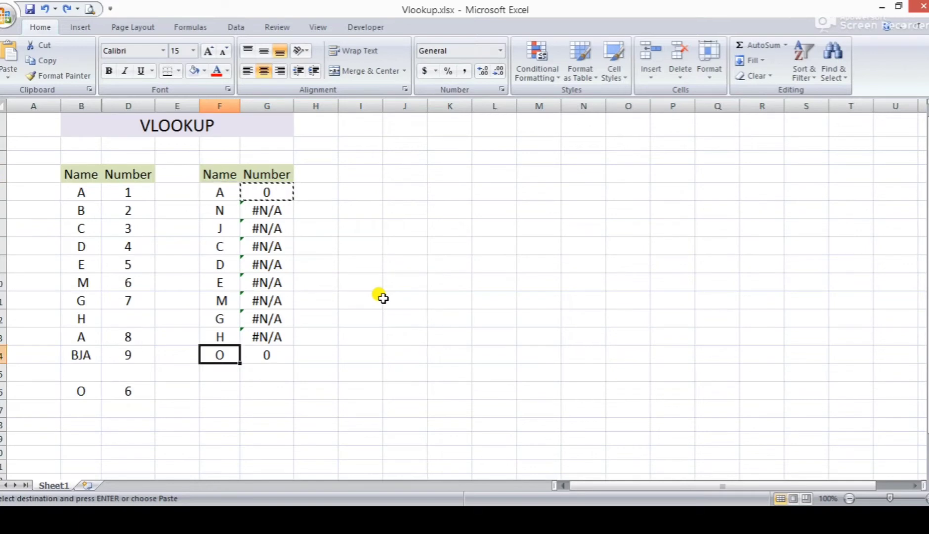
pyautogui.press('Right')
pyautogui.hotkey('ctrl', 'shift', 'Up')
pyautogui.hotkey('shift', 'Down')
pyautogui.hotkey('ctrl', 'v')
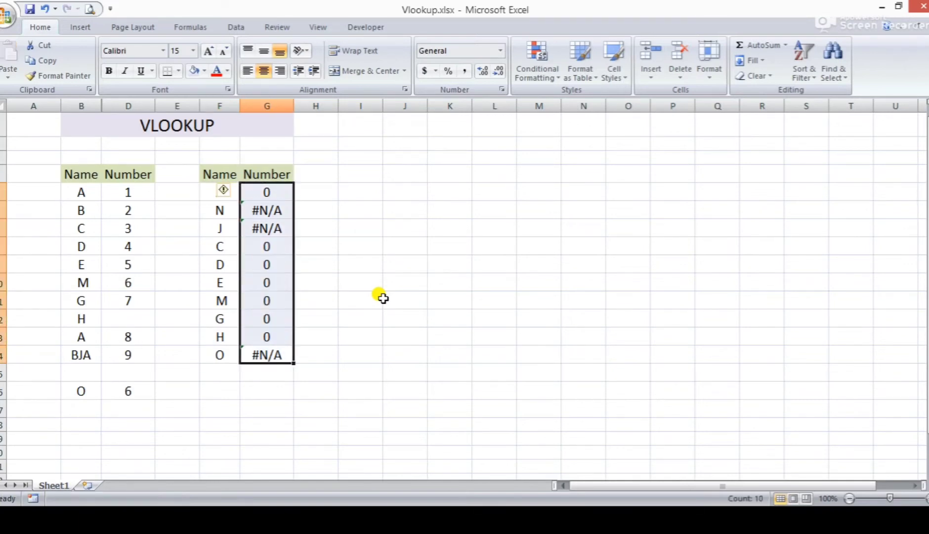
# Review the VLOOKUP results in G5:G14 against the names in the second table.
pyautogui.press('Down')
pyautogui.press('Down')
pyautogui.press('Up')
pyautogui.press('Up')
pyautogui.press('Up')
pyautogui.hotkey('ctrl', 'Up')
pyautogui.press('Down')
pyautogui.press('Down')
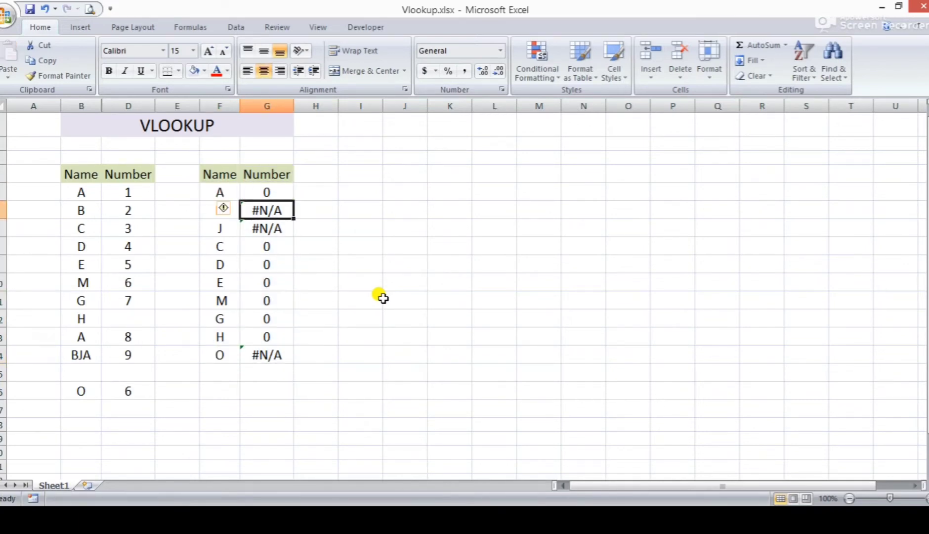
pyautogui.press('Up')
pyautogui.press('Down')
pyautogui.press('Down')
pyautogui.press('Down')
pyautogui.press('Down')
pyautogui.press('Down')
pyautogui.press('Down')
pyautogui.press('Down')
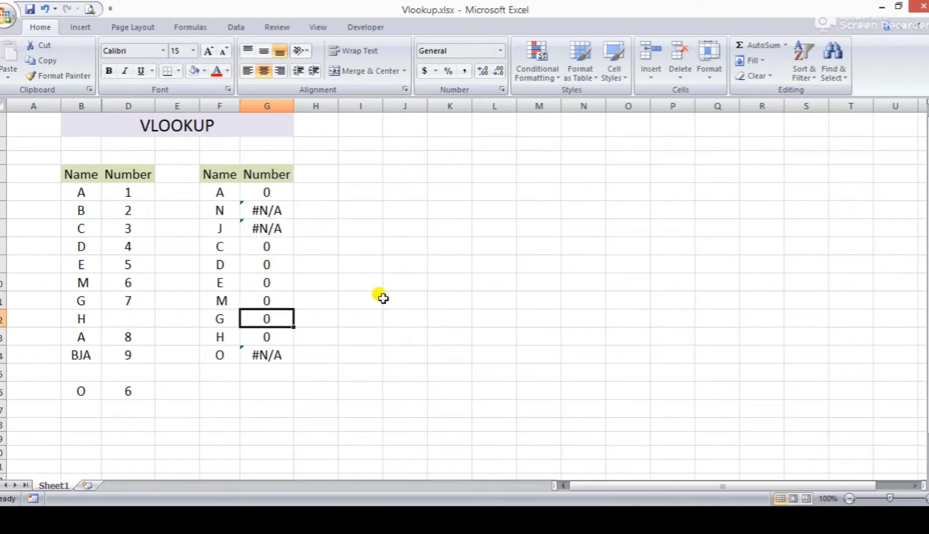
pyautogui.press('Down')
pyautogui.press('Down')
# Inspect the G5 formula's absolute table array and column index against the source table.
pyautogui.press('Up')
pyautogui.press('Up')
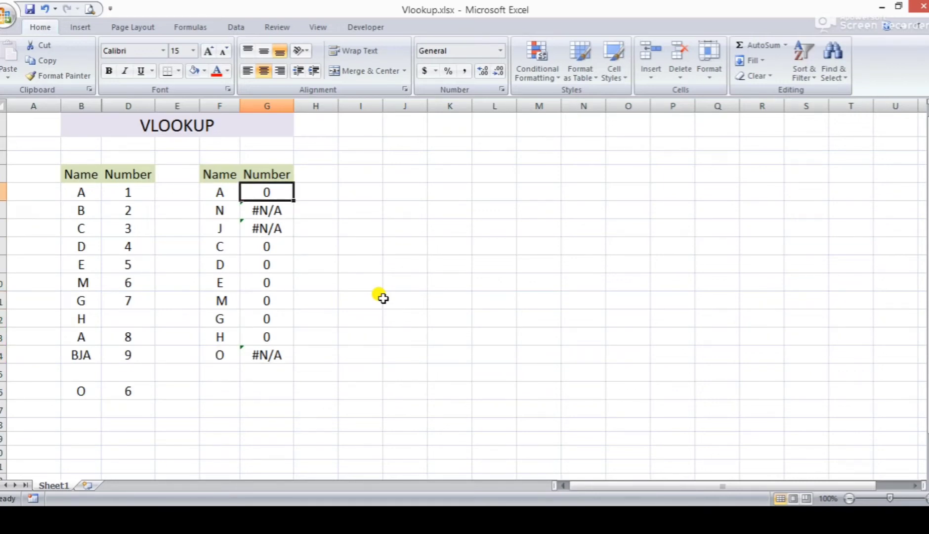
pyautogui.press('F2')
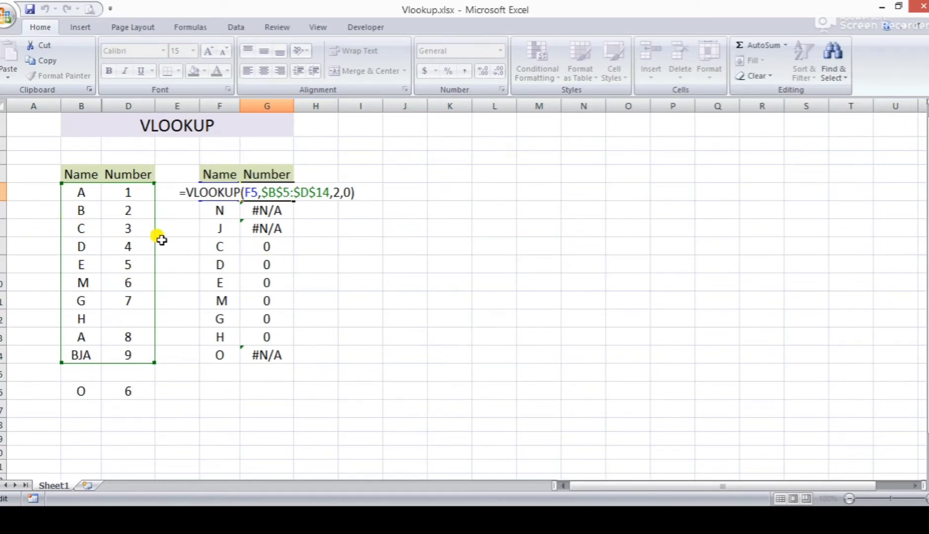
pyautogui.hotkey('ctrl', 'Return')
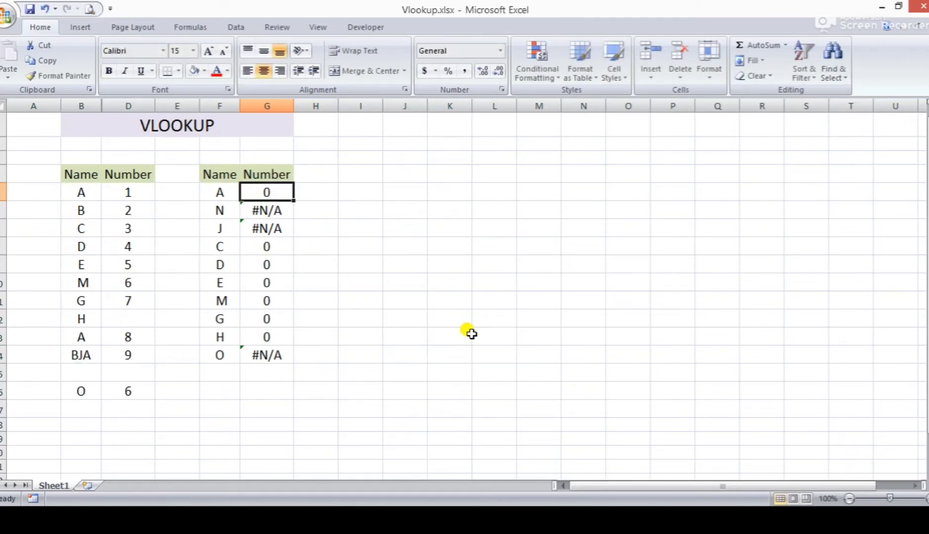
# Examine the source table's columns B to D and the column lettering for a hidden column.
pyautogui.press('Left')
pyautogui.press('Left')
pyautogui.press('Left')
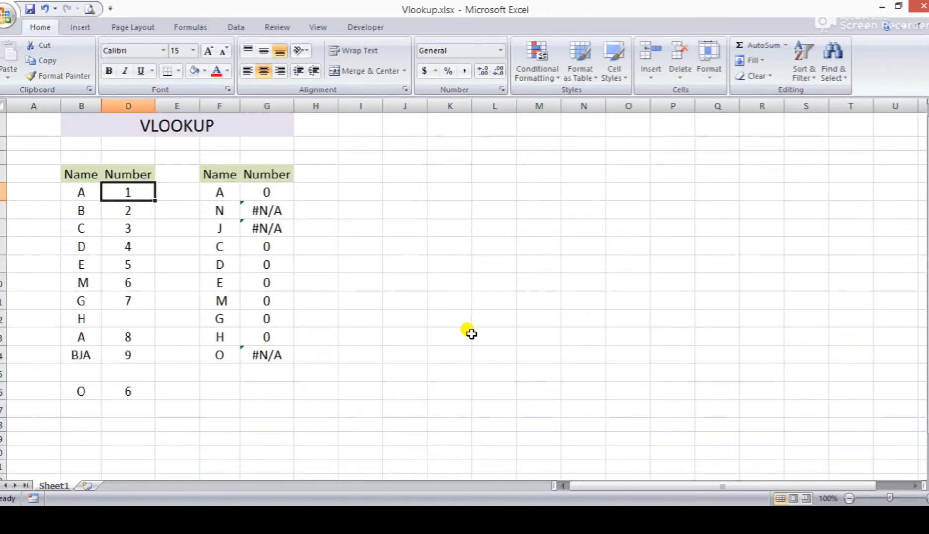
pyautogui.press('Left')
pyautogui.press('Up')
pyautogui.press('Up')
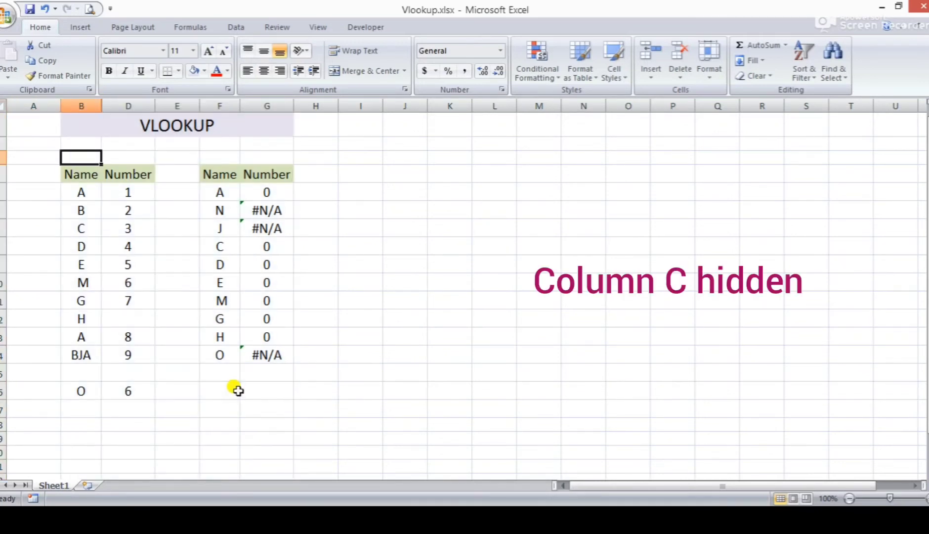
pyautogui.hotkey('ctrl', 'space')
pyautogui.hotkey('shift', 'Right')
pyautogui.hotkey('shift', 'Right')
pyautogui.hotkey('shift', 'Right')
pyautogui.hotkey('shift', 'Right')
pyautogui.hotkey('shift', 'BackSpace')
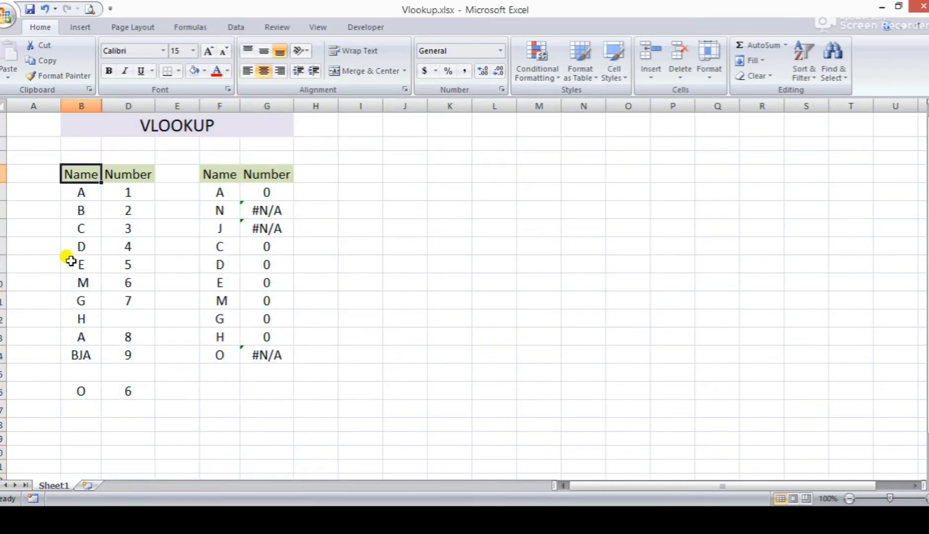
# Unhide the hidden column C within columns B through G.
pyautogui.hotkey('ctrl', 'space')
pyautogui.hotkey('shift', 'Right')
pyautogui.hotkey('shift', 'Right')
pyautogui.hotkey('shift', 'Right')
pyautogui.hotkey('shift', 'Right')
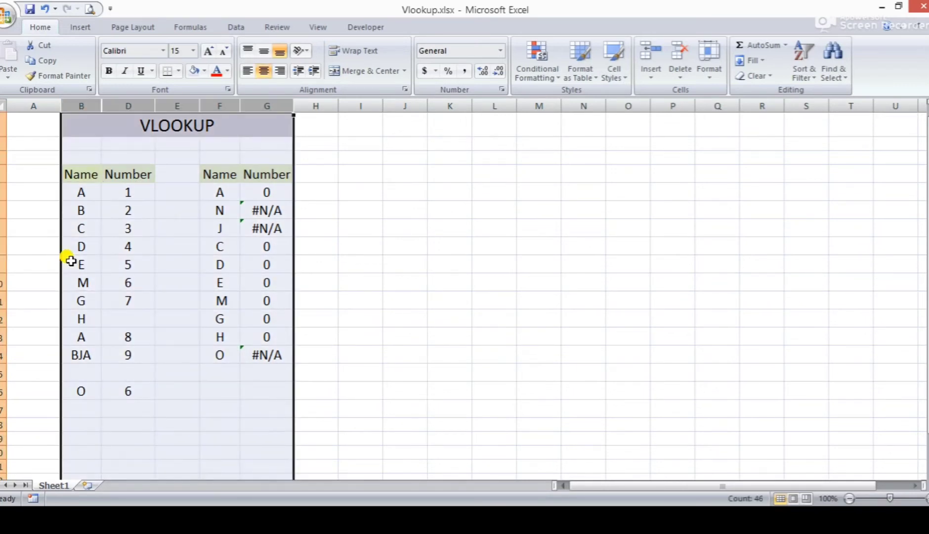
pyautogui.hotkey('shift', 'F10')
pyautogui.press('Down')
pyautogui.press('Down')
pyautogui.press('Down')
pyautogui.press('Down')
pyautogui.press('Down')
pyautogui.press('Down')
pyautogui.press('Down')
pyautogui.press('Down')
pyautogui.press('Down')
pyautogui.press('Down')
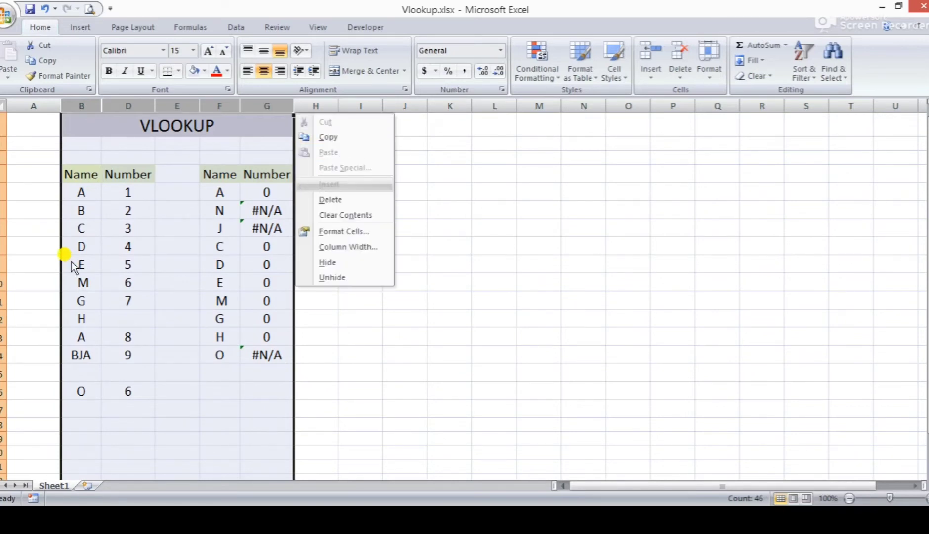
pyautogui.press('Down')
pyautogui.press('Return')
pyautogui.press('Down')
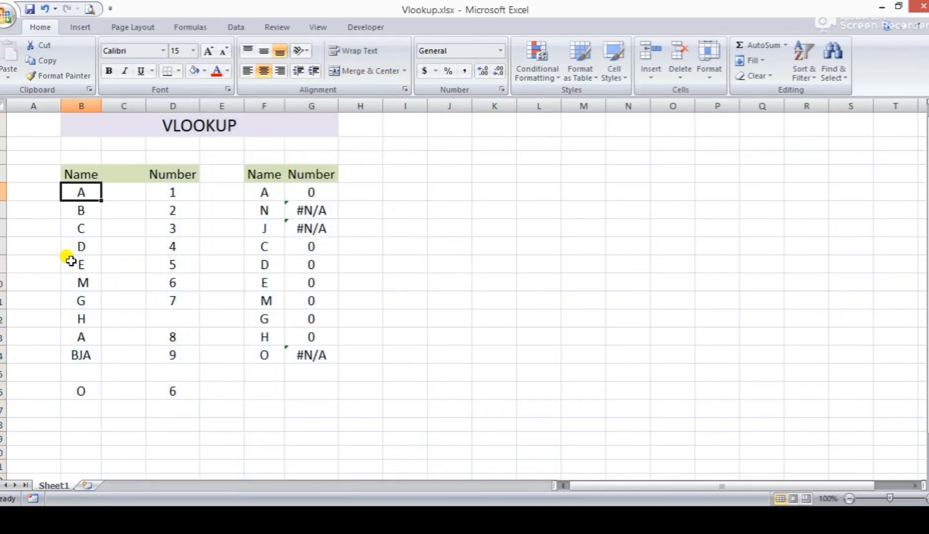
# Undo the unhiding of column C.
pyautogui.press('Right')
pyautogui.press('Right')
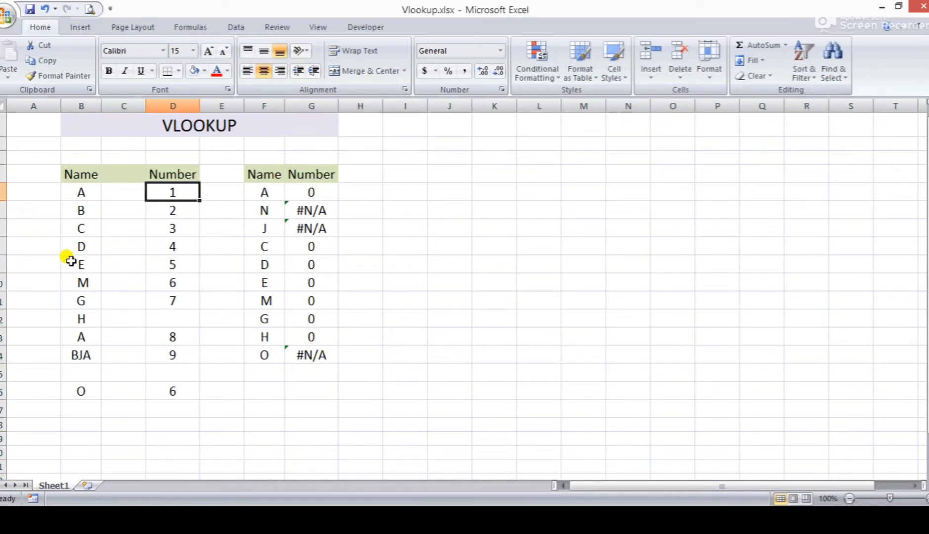
pyautogui.hotkey('ctrl', 'z')
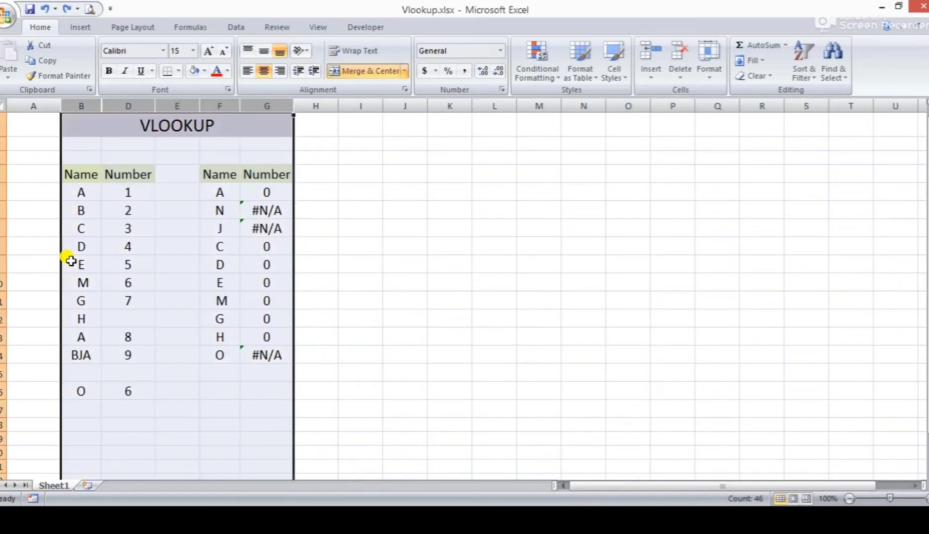
# Start a replacement VLOOKUP formula in G5 with F5 as the lookup value.
pyautogui.press('Right')
pyautogui.press('Down')
pyautogui.press('Down')
pyautogui.press('Up')
pyautogui.press('Right')
pyautogui.press('Right')
pyautogui.press('Right')
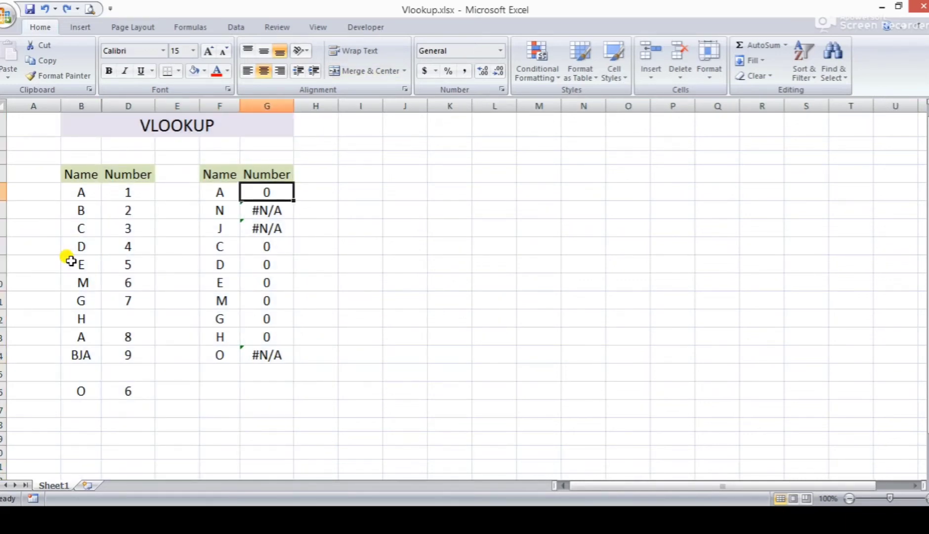
pyautogui.write('=VLO')
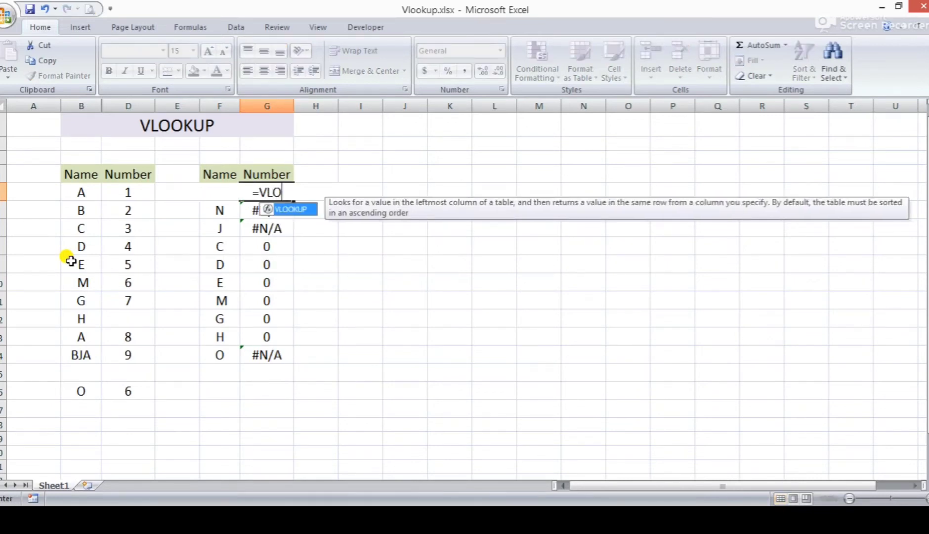
pyautogui.press('Tab')
pyautogui.press('Left')
pyautogui.write(',')
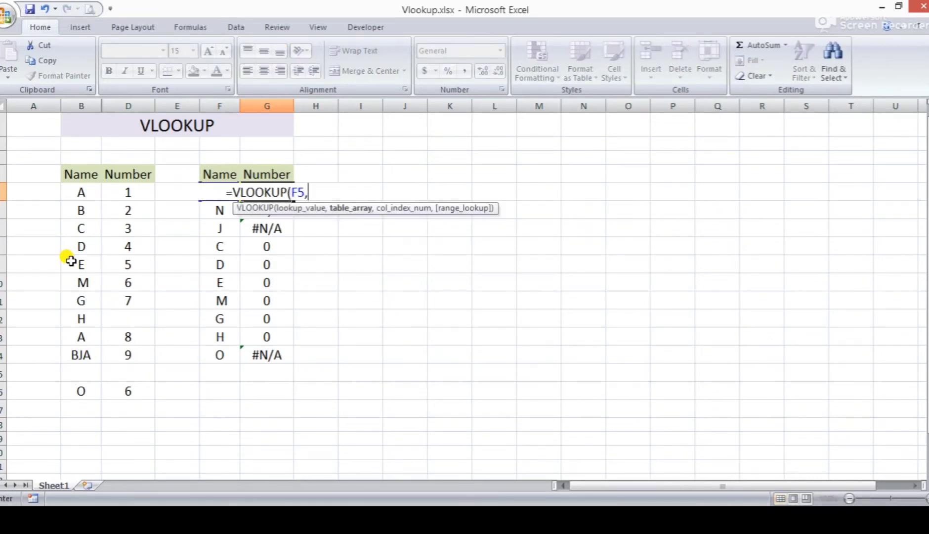
# Use B5:D14 as the table array and finish the G5 formula with column index 3 and range lookup 0.
pyautogui.press('Left')
pyautogui.press('Left')
pyautogui.press('Left')
pyautogui.press('Left')
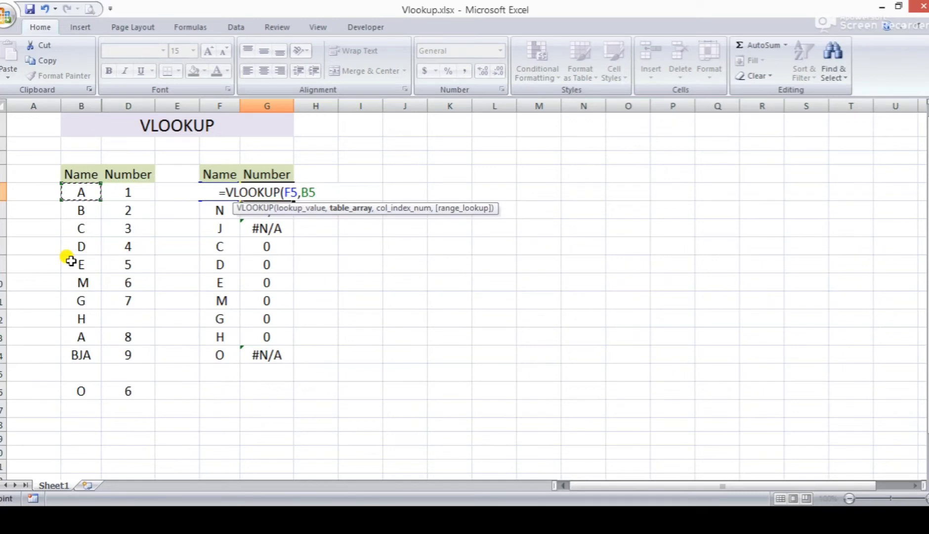
pyautogui.hotkey('shift', 'Right')
pyautogui.hotkey('shift', 'Down')
pyautogui.hotkey('shift', 'Down')
pyautogui.hotkey('shift', 'Down')
pyautogui.hotkey('shift', 'Down')
pyautogui.hotkey('shift', 'Down')
pyautogui.hotkey('shift', 'Down')
pyautogui.hotkey('shift', 'Down')
pyautogui.hotkey('shift', 'Down')
pyautogui.hotkey('shift', 'Down')
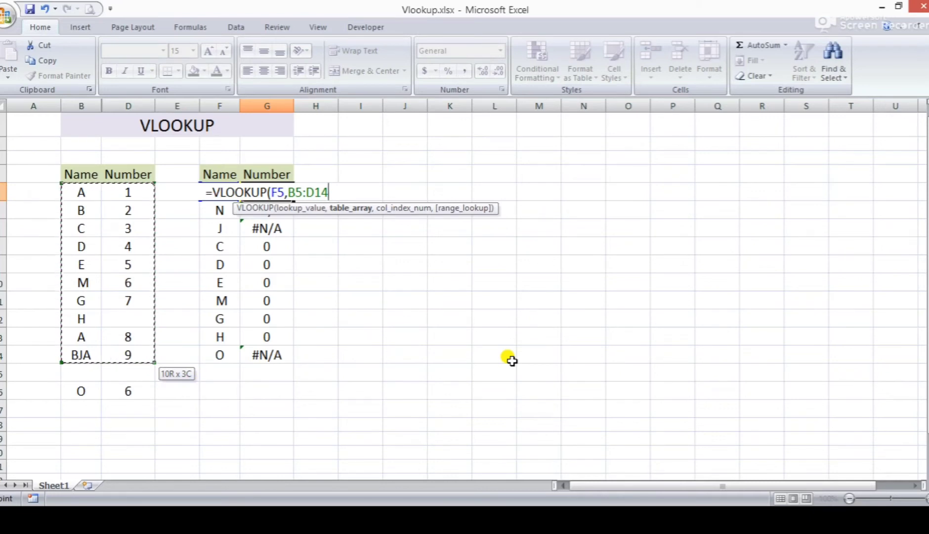
pyautogui.write(',3,0')
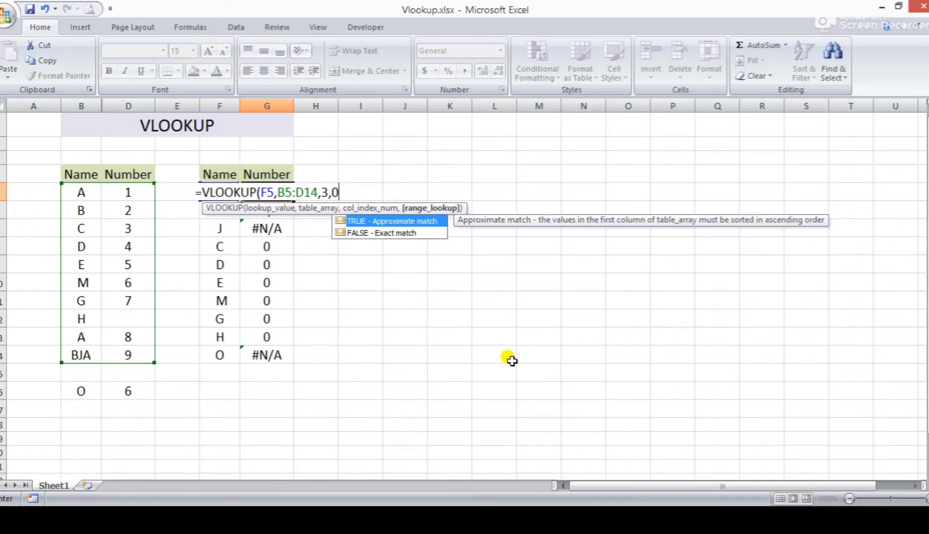
pyautogui.hotkey('ctrl', 'Return')
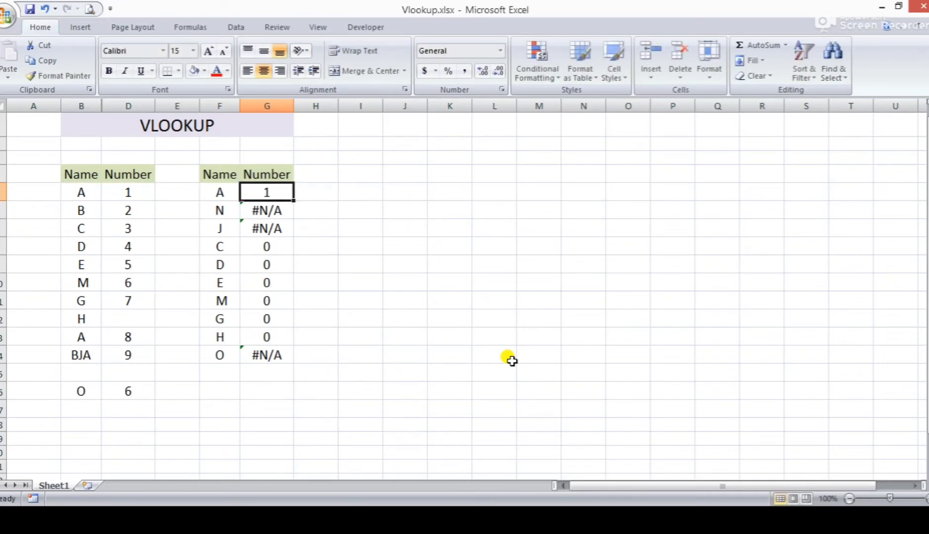
# Compare the G5 lookup result with the first number in the source table.
pyautogui.press('F2')
pyautogui.press('Escape')
pyautogui.press('Left')
pyautogui.press('Left')
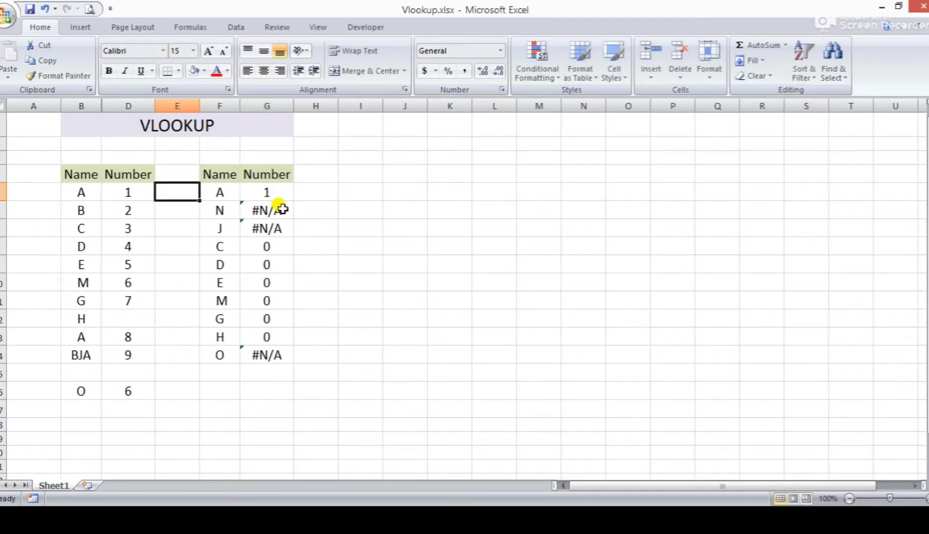
pyautogui.click(271, 191)
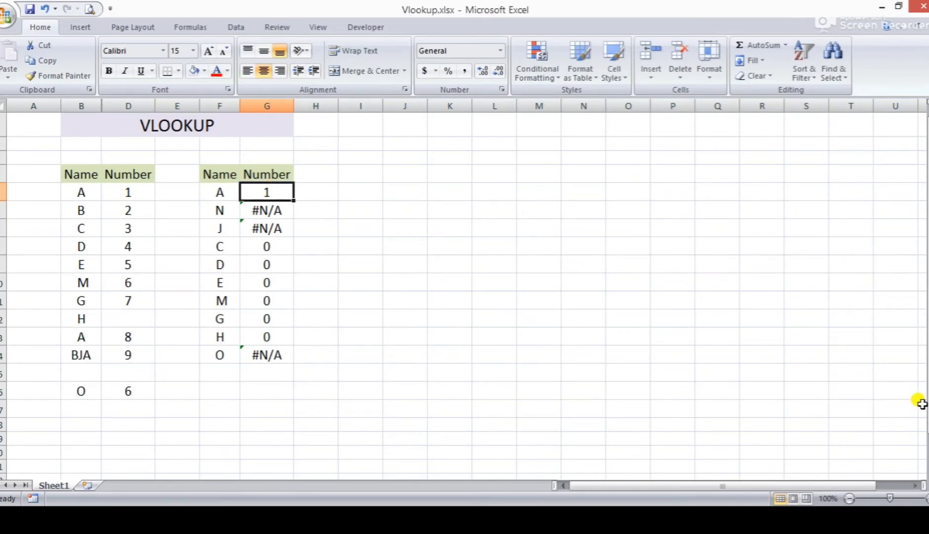
pyautogui.press('Down')
pyautogui.press('Down')
pyautogui.press('Up')
pyautogui.press('Up')
pyautogui.press('Left')
pyautogui.press('Left')
pyautogui.press('Left')
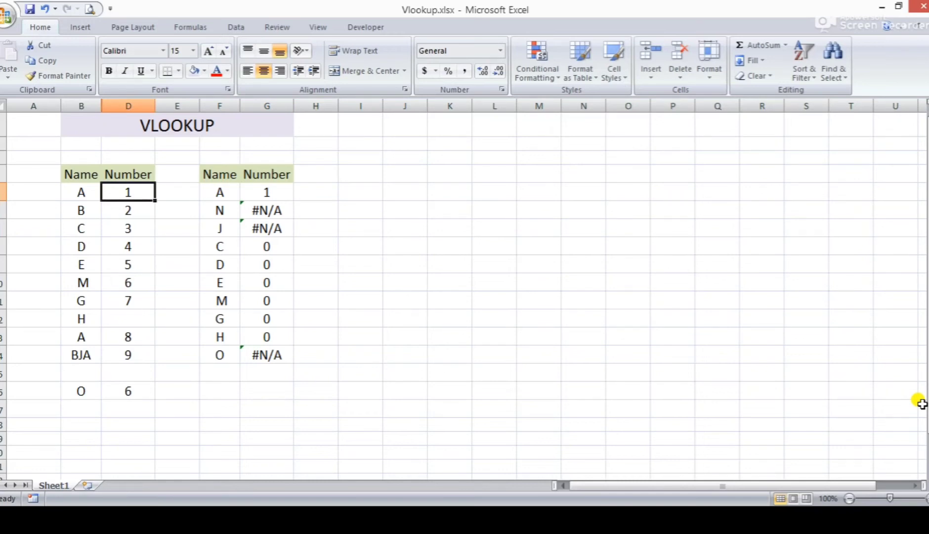
# Insert a blank column before the source table's Number column D.
pyautogui.hotkey('ctrl', 'a')
pyautogui.press('Down')
pyautogui.press('Up')
pyautogui.press('Right')
pyautogui.press('Right')
pyautogui.press('Right')
pyautogui.press('Left')
pyautogui.press('Left')
pyautogui.press('Left')
pyautogui.click(126, 99)
pyautogui.hotkey('ctrl', 'shift', '+')
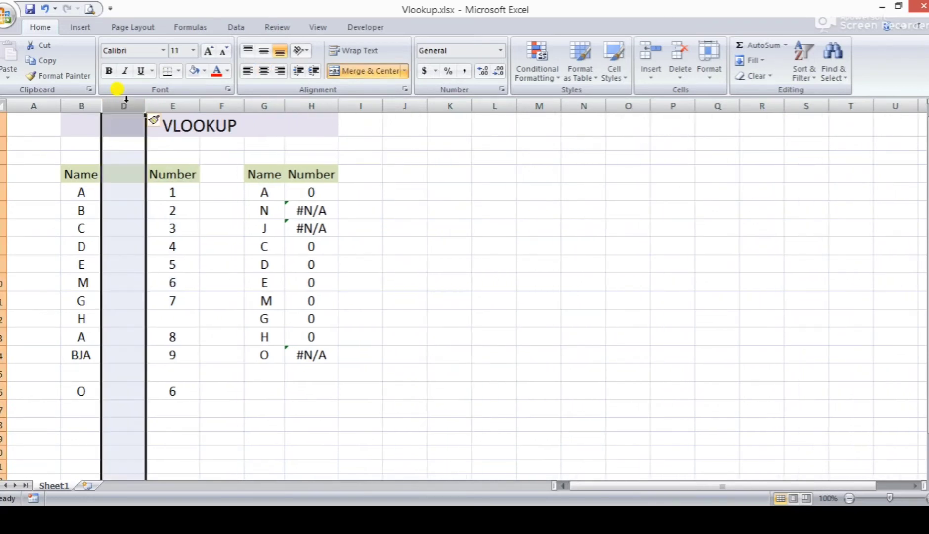
# Inspect how the column insertion affects the table array and column index in the H5 VLOOKUP formula.
pyautogui.press('Down')
pyautogui.press('Down')
pyautogui.press('Right')
pyautogui.press('Down')
pyautogui.press('Down')
pyautogui.press('Right')
pyautogui.press('Right')
pyautogui.press('Right')
pyautogui.press('F2')
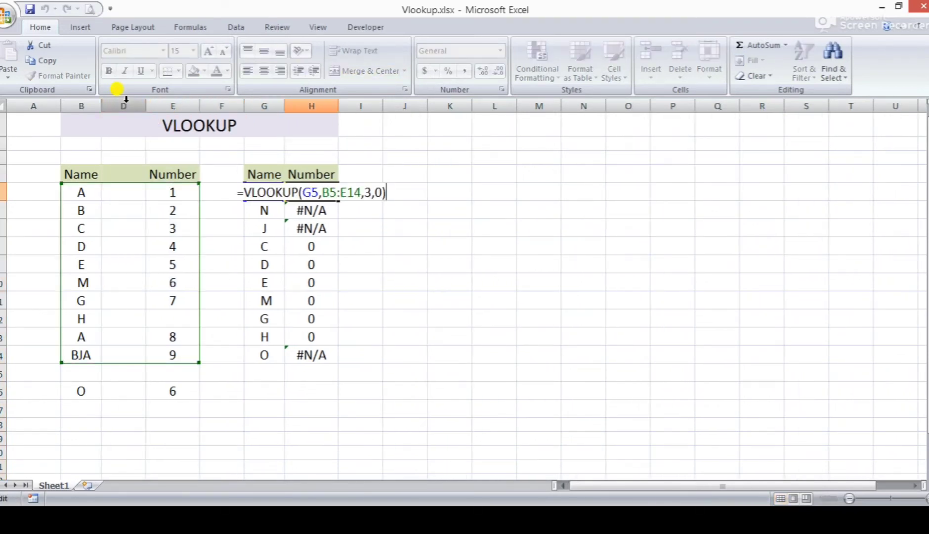
pyautogui.press('Escape')
# Delete the inserted blank column D.
pyautogui.press('Left')
pyautogui.press('Left')
pyautogui.press('Left')
pyautogui.press('Left')
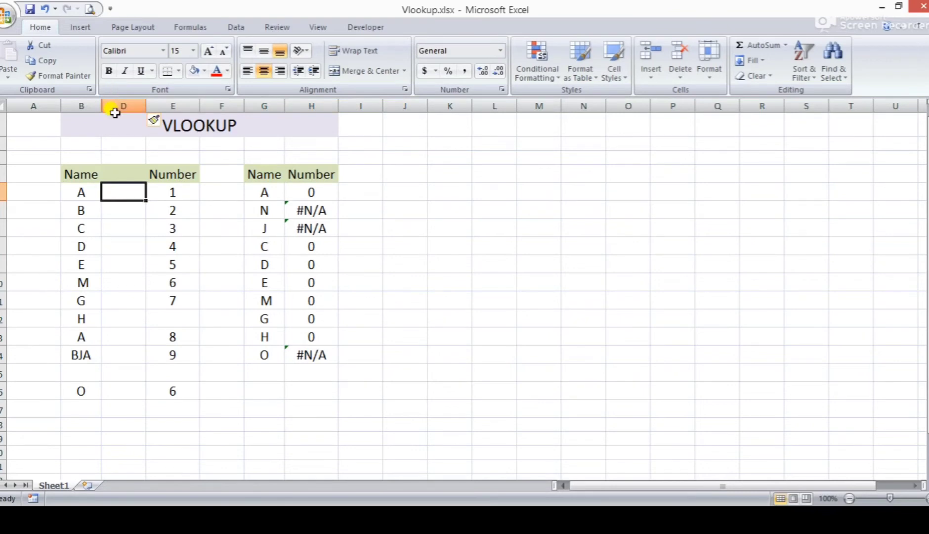
pyautogui.click(120, 105)
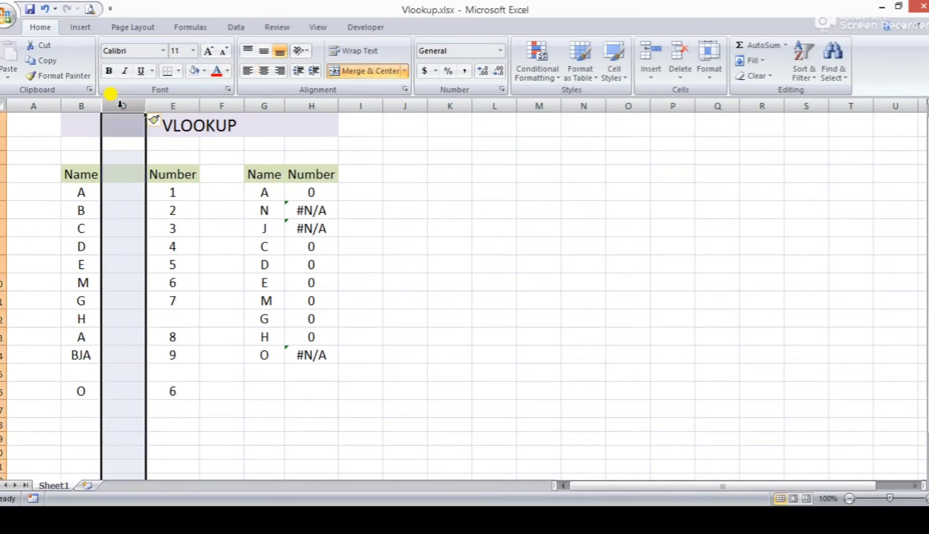
pyautogui.hotkey('ctrl', '-')
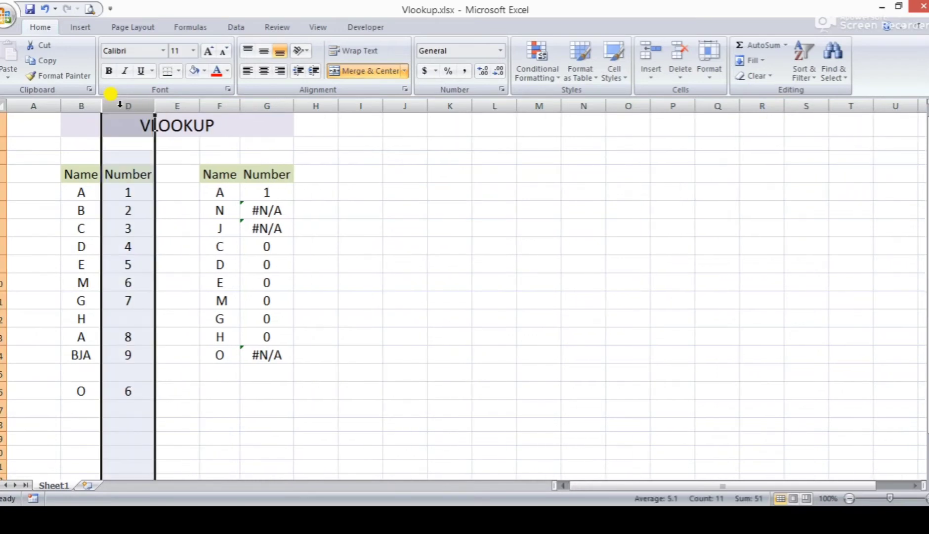
# Examine the G5 formula's lookup cell, table array and column index against the source table.
pyautogui.press('Down')
pyautogui.press('Down')
pyautogui.press('Down')
pyautogui.press('Down')
pyautogui.press('Down')
pyautogui.press('Down')
pyautogui.press('Right')
pyautogui.press('Right')
pyautogui.press('Right')
pyautogui.press('Up')
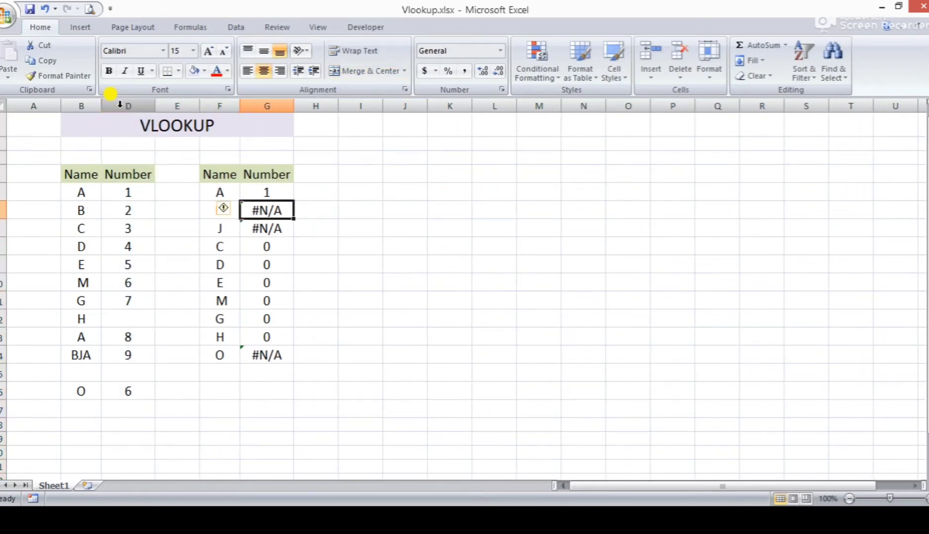
pyautogui.press('Up')
pyautogui.press('F2')
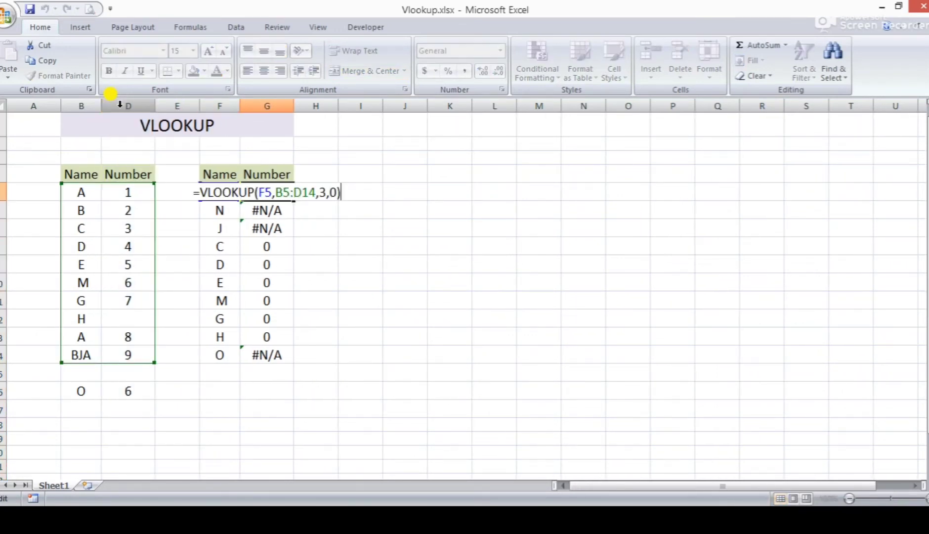
pyautogui.press('Escape')
pyautogui.press('F2')
pyautogui.press('Escape')
pyautogui.press('Down')
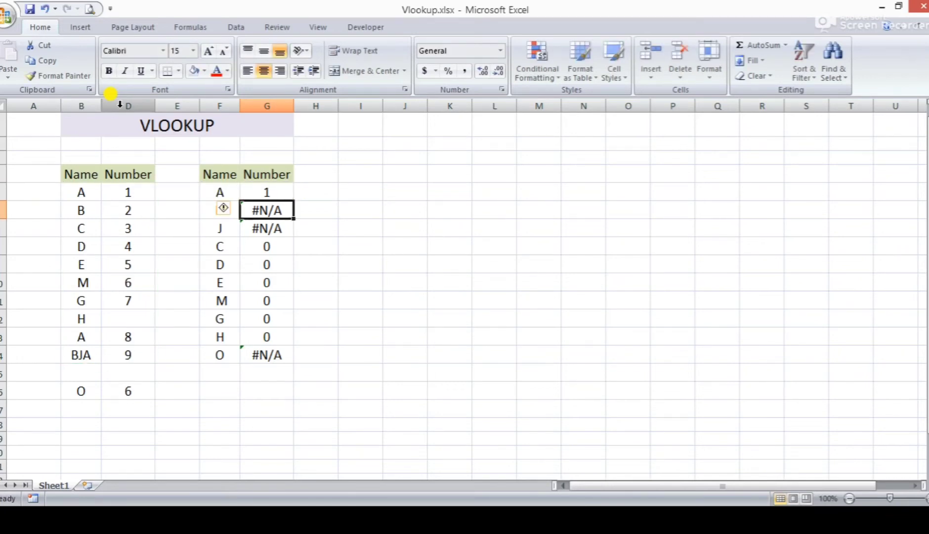
pyautogui.press('Up')
pyautogui.press('F2')
pyautogui.press('Escape')
pyautogui.press('F2')
pyautogui.press('Escape')
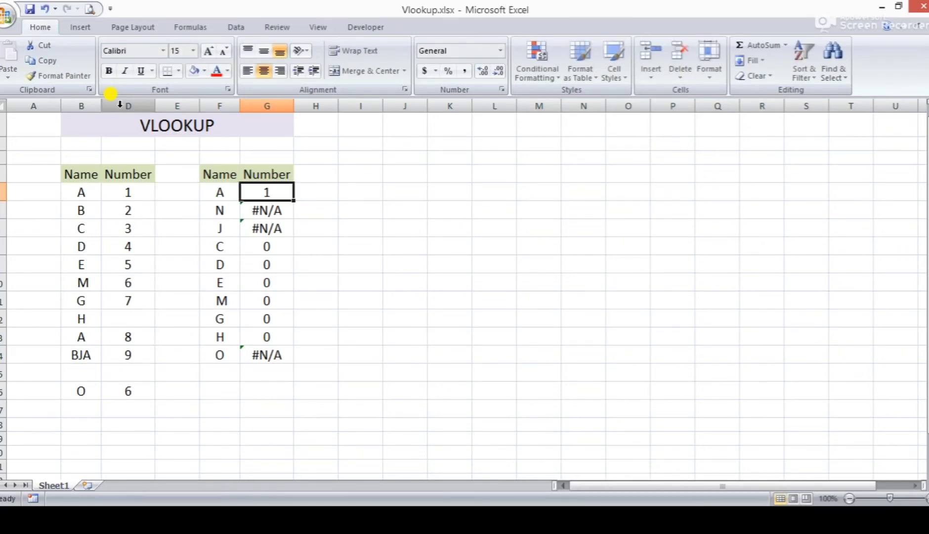
# Begin rewriting the VLOOKUP formula in G5, taking F5 as the lookup value.
pyautogui.write('=VLO')
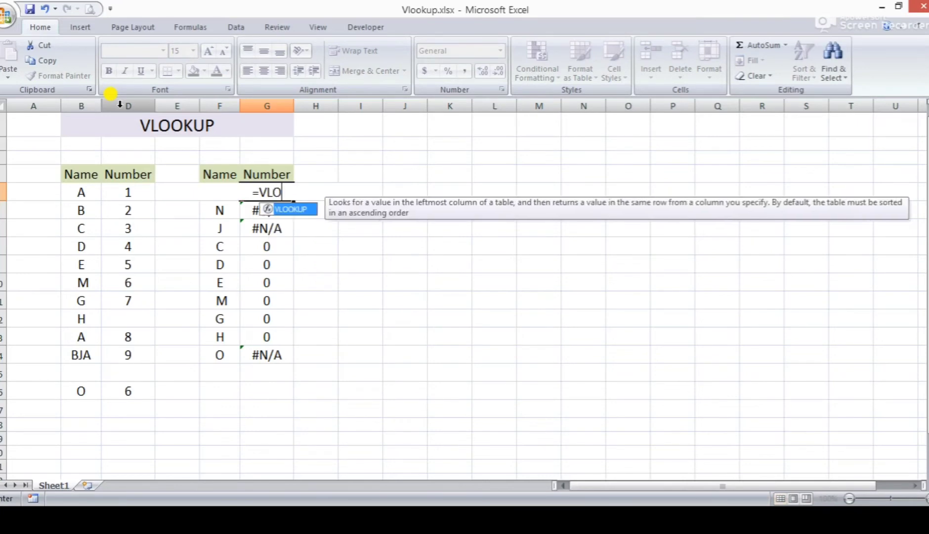
pyautogui.press('Tab')
pyautogui.press('Left')
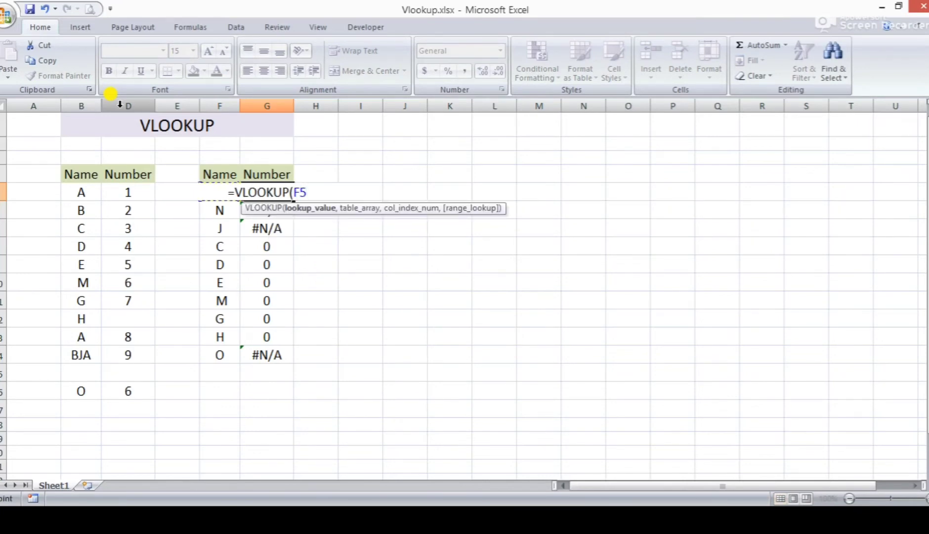
pyautogui.write(',')
# Set the G5 formula's table array to B5:D14, column index to 3 and range lookup to 0, and commit it.
pyautogui.press('Left')
pyautogui.press('Left')
pyautogui.press('Left')
pyautogui.press('Left')
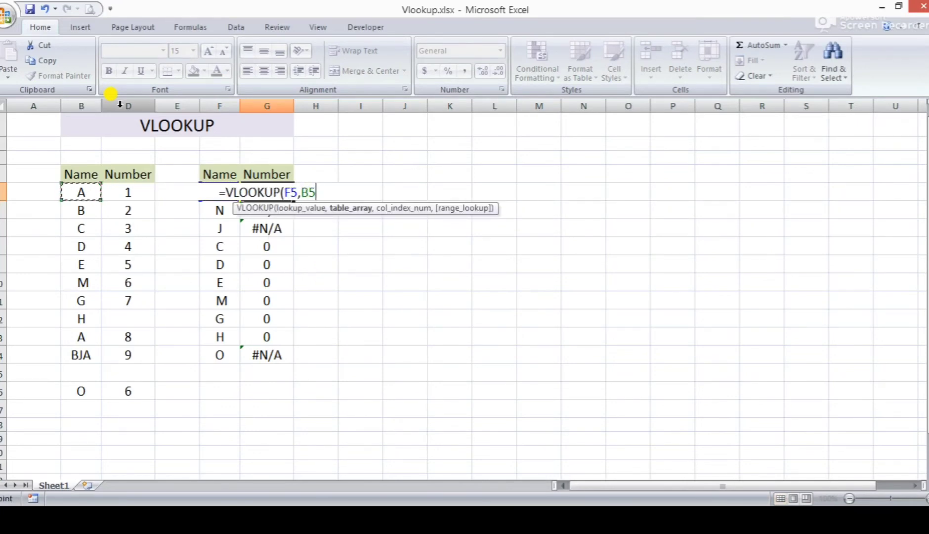
pyautogui.hotkey('shift', 'Right')
pyautogui.hotkey('shift', 'Right')
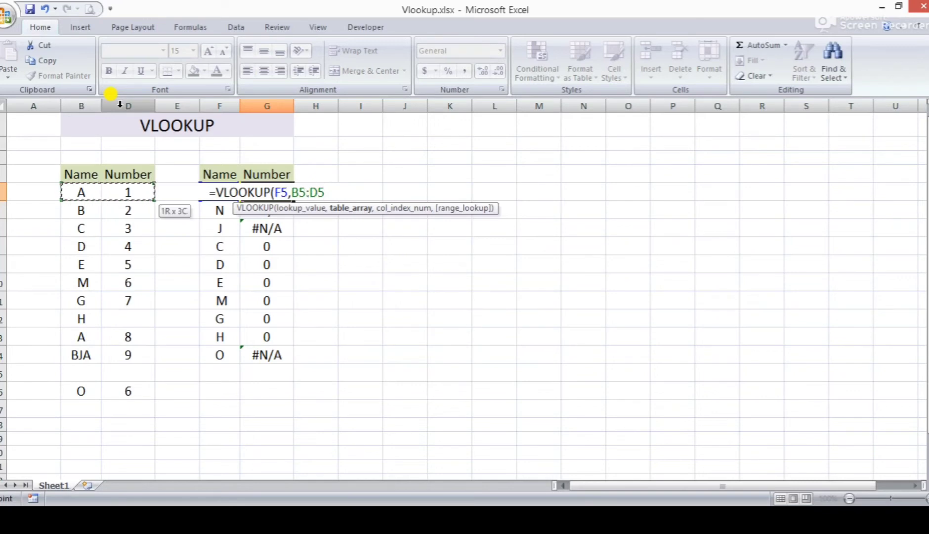
pyautogui.hotkey('shift', 'Down')
pyautogui.hotkey('shift', 'Down')
pyautogui.hotkey('shift', 'Down')
pyautogui.hotkey('shift', 'Down')
pyautogui.hotkey('shift', 'Down')
pyautogui.hotkey('shift', 'Down')
pyautogui.hotkey('shift', 'Down')
pyautogui.hotkey('shift', 'Down')
pyautogui.hotkey('shift', 'Down')
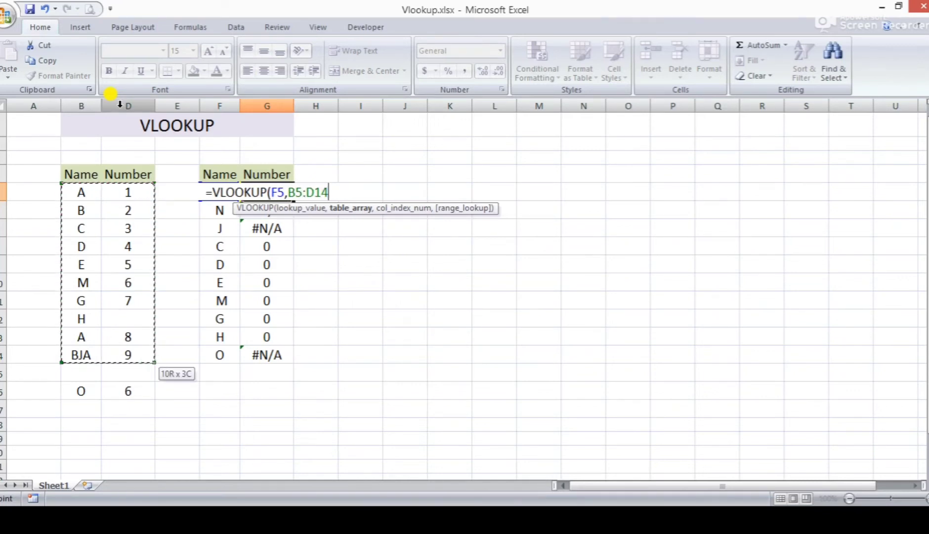
pyautogui.write(',3,0')
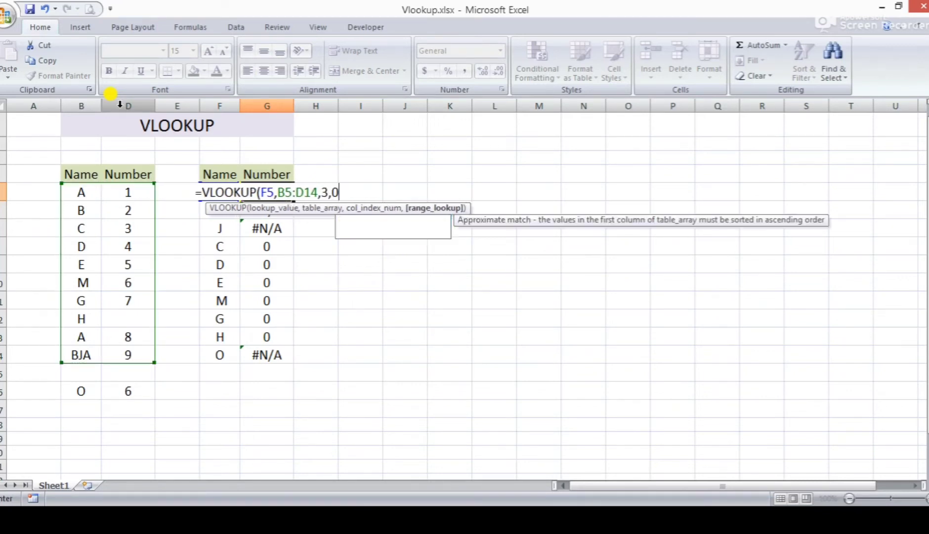
pyautogui.press('Return')
pyautogui.press('Up')
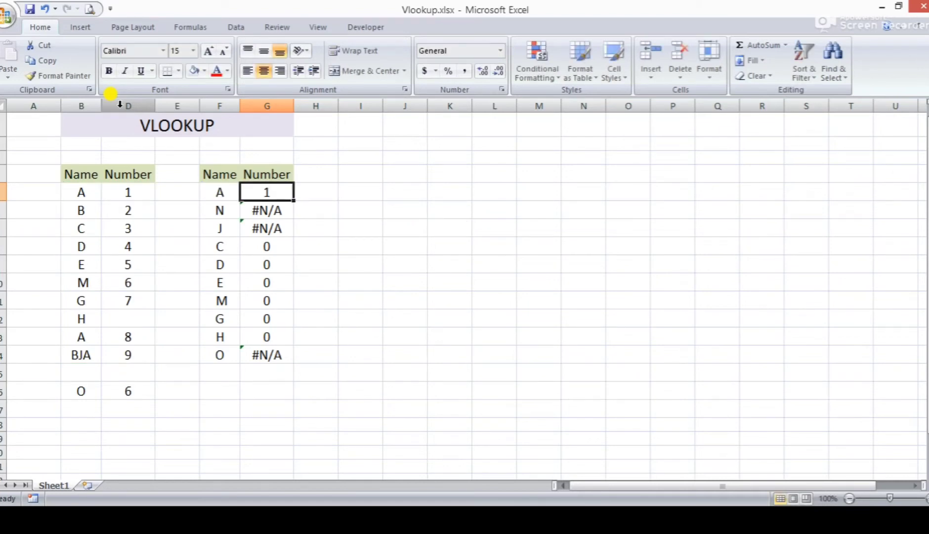
# Copy the G5 VLOOKUP formula down the second table's Number column through G14.
pyautogui.hotkey('ctrl', 'c')
pyautogui.press('Left')
pyautogui.hotkey('ctrl', 'Down')
pyautogui.press('Right')
pyautogui.hotkey('ctrl', 'shift', 'Up')
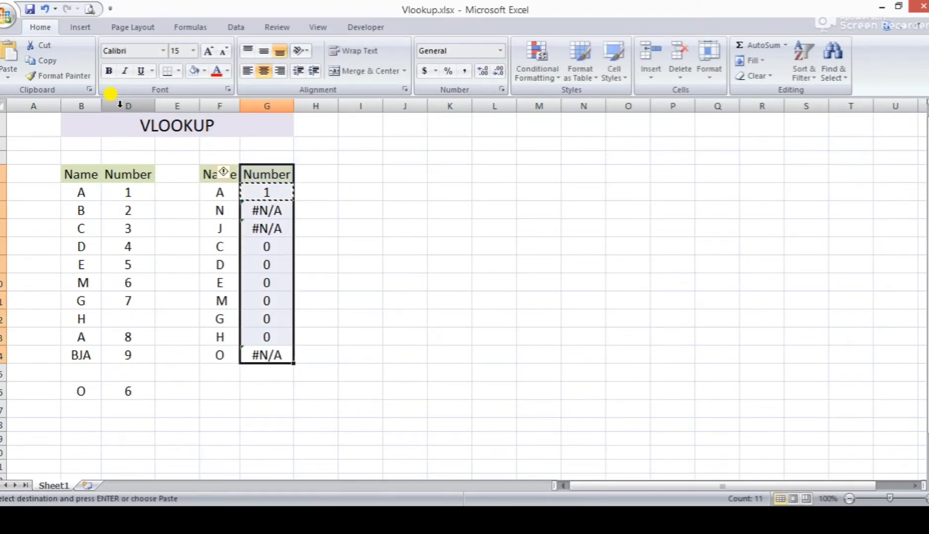
pyautogui.hotkey('shift', 'Down')
pyautogui.press('Return')
# Examine the VLOOKUP results down the second table's Number column.
pyautogui.press('Up')
pyautogui.press('Up')
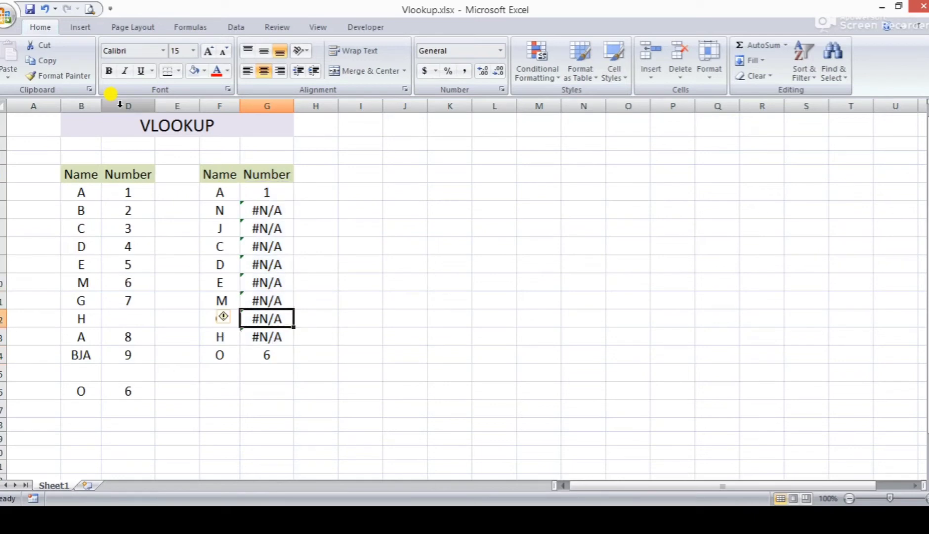
pyautogui.press('Up')
pyautogui.press('Up')
pyautogui.press('Up')
pyautogui.press('Up')
pyautogui.press('Up')
pyautogui.press('Up')
pyautogui.press('Up')
pyautogui.press('Down')
pyautogui.press('Down')
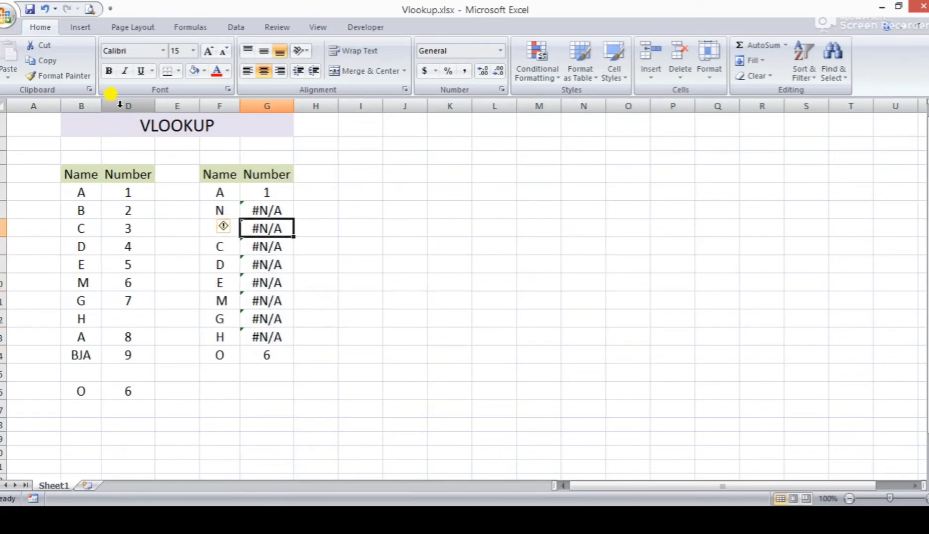
pyautogui.press('Down')
pyautogui.press('Down')
pyautogui.press('Down')
pyautogui.press('Up')
pyautogui.press('Up')
pyautogui.press('Up')
pyautogui.press('Up')
pyautogui.press('Up')
pyautogui.press('Up')
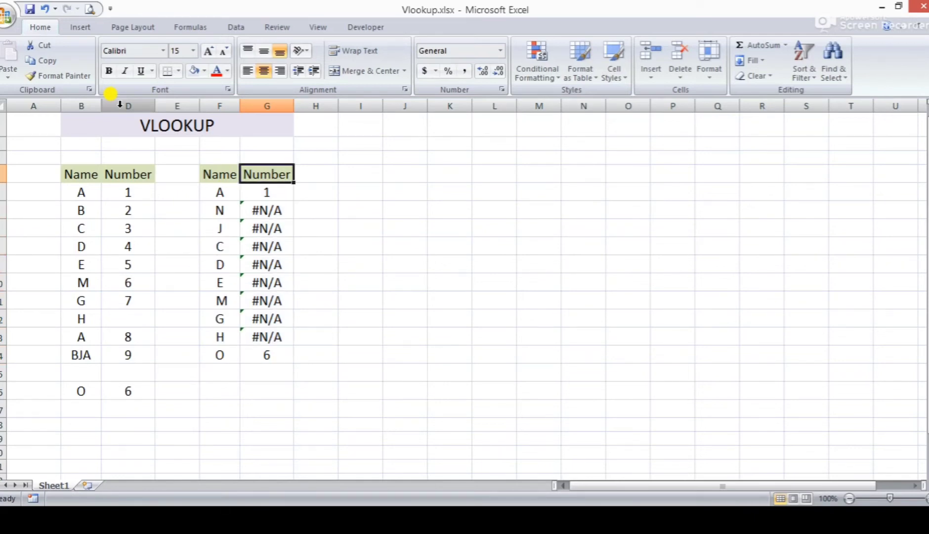
# Inspect the G5 and G6 formulas and compare G6's lookup value and table array with the source table.
pyautogui.press('Down')
pyautogui.press('F2')
pyautogui.press('Return')
pyautogui.press('F2')
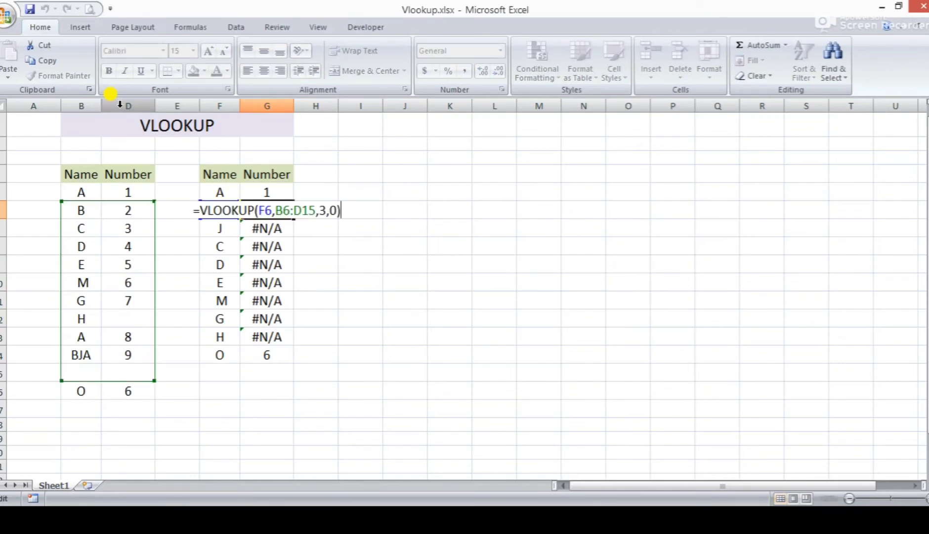
pyautogui.press('Escape')
pyautogui.press('Left')
pyautogui.press('Left')
pyautogui.press('Left')
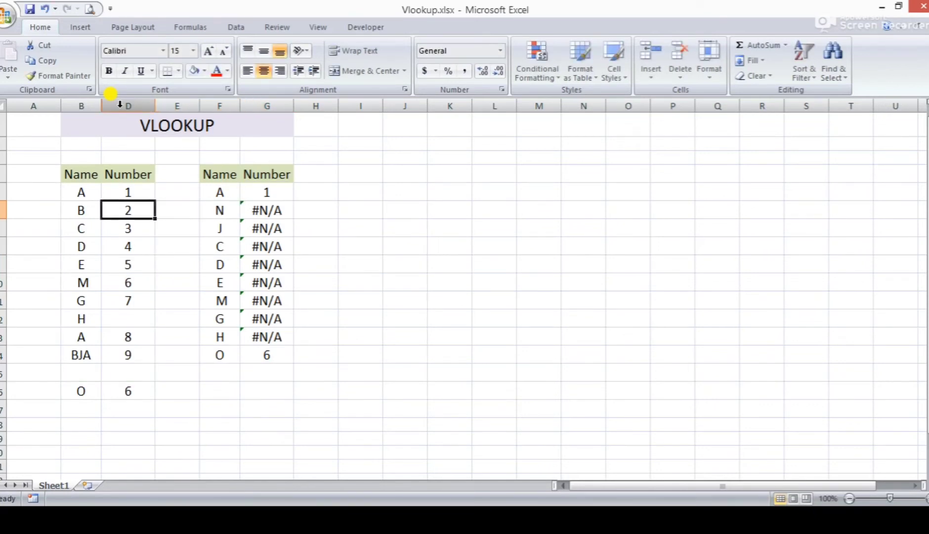
pyautogui.press('Right')
pyautogui.press('Right')
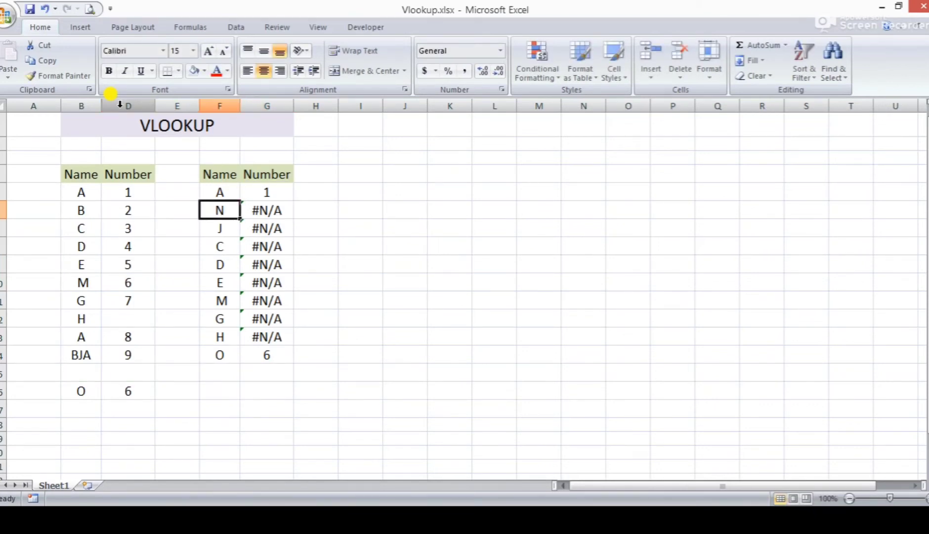
# Check the source table's Name column, down to the separate last row, for the name looked up in G6.
pyautogui.press('Left')
pyautogui.press('Left')
pyautogui.press('Left')
pyautogui.press('Up')
pyautogui.press('Down')
pyautogui.press('Down')
pyautogui.press('Down')
pyautogui.press('Down')
pyautogui.press('Down')
pyautogui.press('Down')
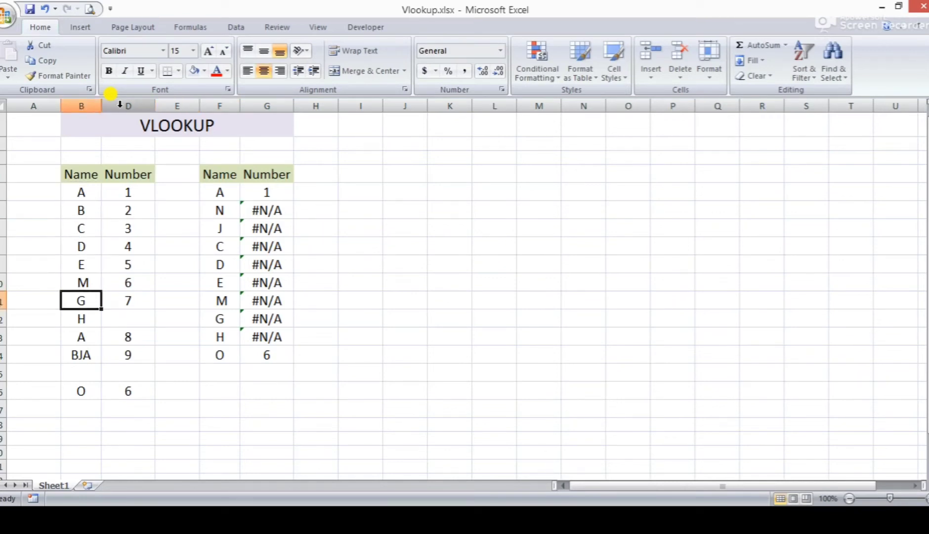
pyautogui.press('Down')
pyautogui.press('Down')
pyautogui.press('Down')
pyautogui.press('Down')
pyautogui.press('Down')
pyautogui.press('Up')
pyautogui.press('Up')
pyautogui.press('Up')
pyautogui.press('Up')
pyautogui.press('Up')
pyautogui.press('Up')
pyautogui.press('Up')
pyautogui.press('Up')
pyautogui.press('Up')
pyautogui.press('Up')
pyautogui.press('Up')
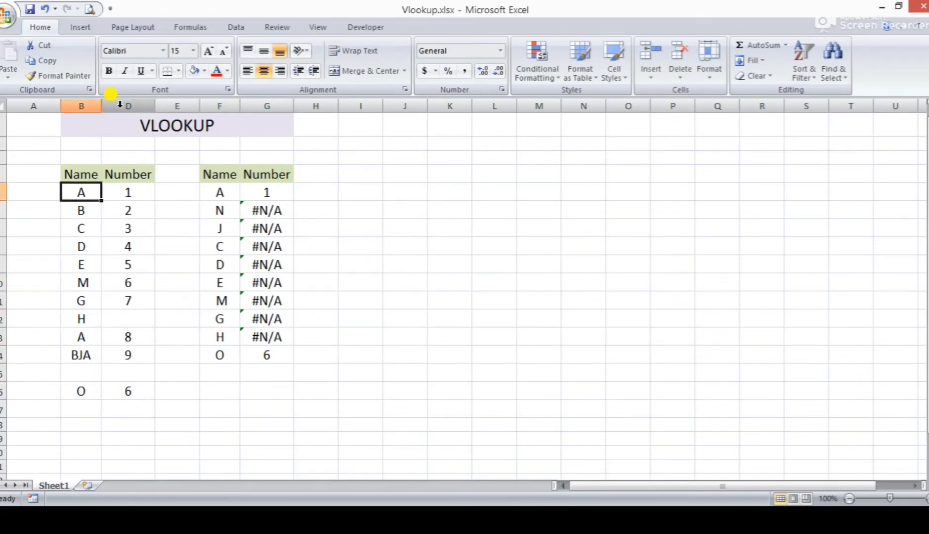
# Review the G6 formula again and compare the names and results in rows 5 and 6 of the second table.
pyautogui.press('Down')
pyautogui.press('Right')
pyautogui.press('Right')
pyautogui.press('Right')
pyautogui.press('Right')
pyautogui.press('F2')
pyautogui.press('Escape')
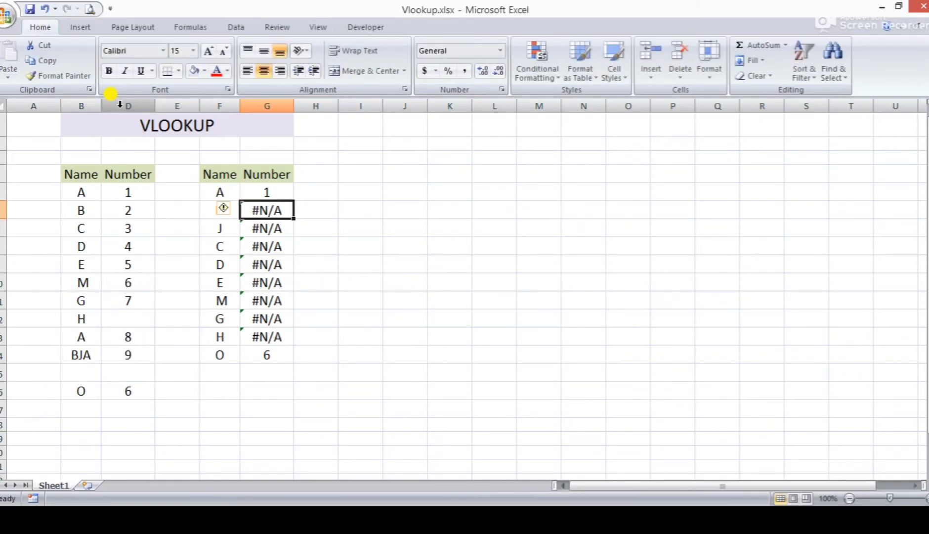
pyautogui.press('Left')
pyautogui.press('Up')
pyautogui.press('Right')
pyautogui.press('Down')
pyautogui.press('Left')
pyautogui.press('Up')
pyautogui.press('Right')
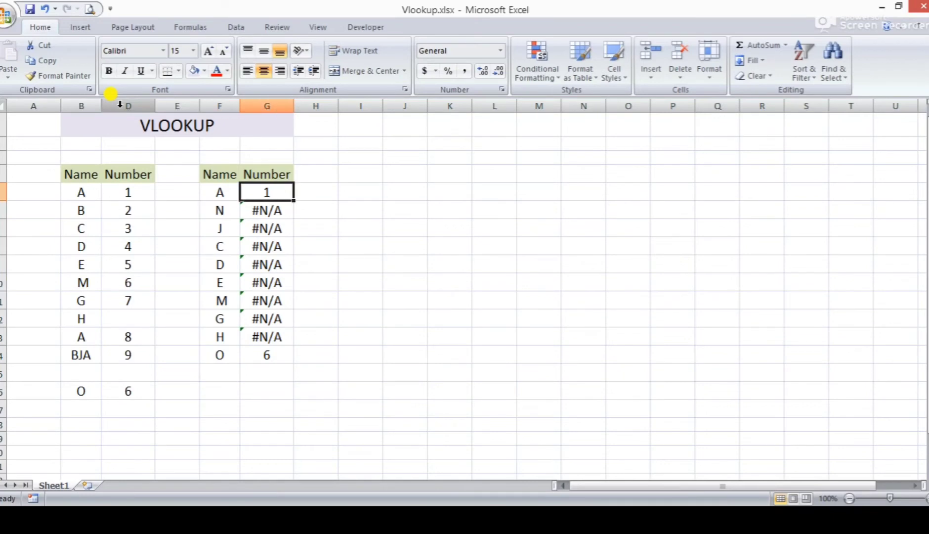
# Wrap the G5 VLOOKUP formula in IFERROR with 0 as the value if error, and commit it.
pyautogui.press('F2')
pyautogui.press('Left')
pyautogui.press('Left')
pyautogui.press('Left')
pyautogui.press('Left')
pyautogui.press('Left')
pyautogui.press('Left')
pyautogui.press('Left')
pyautogui.press('Left')
pyautogui.press('Left')
pyautogui.press('Left')
pyautogui.press('Left')
pyautogui.press('Left')
pyautogui.press('Left')
pyautogui.press('Left')
pyautogui.press('Left')
pyautogui.press('Left')
pyautogui.press('Left')
pyautogui.press('Left')
pyautogui.press('Left')
pyautogui.press('Left')
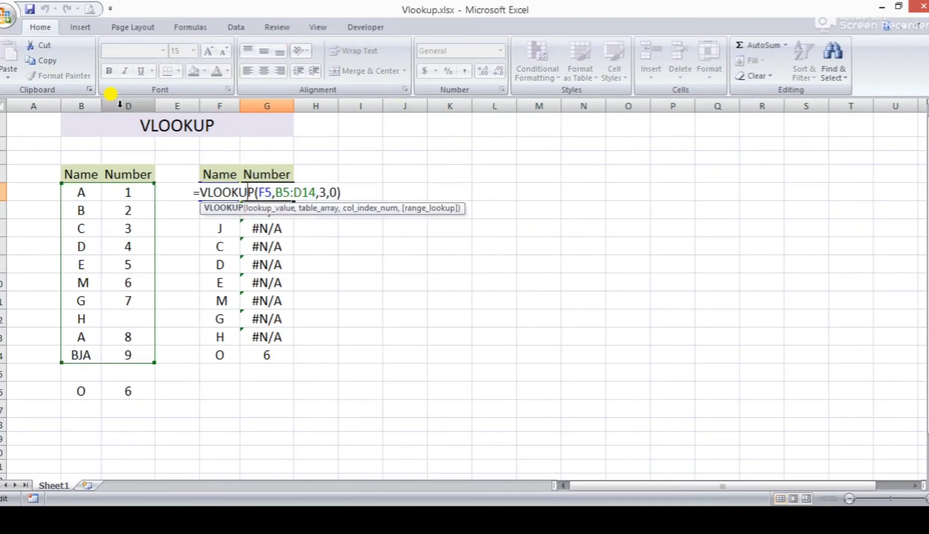
pyautogui.write('IFER')
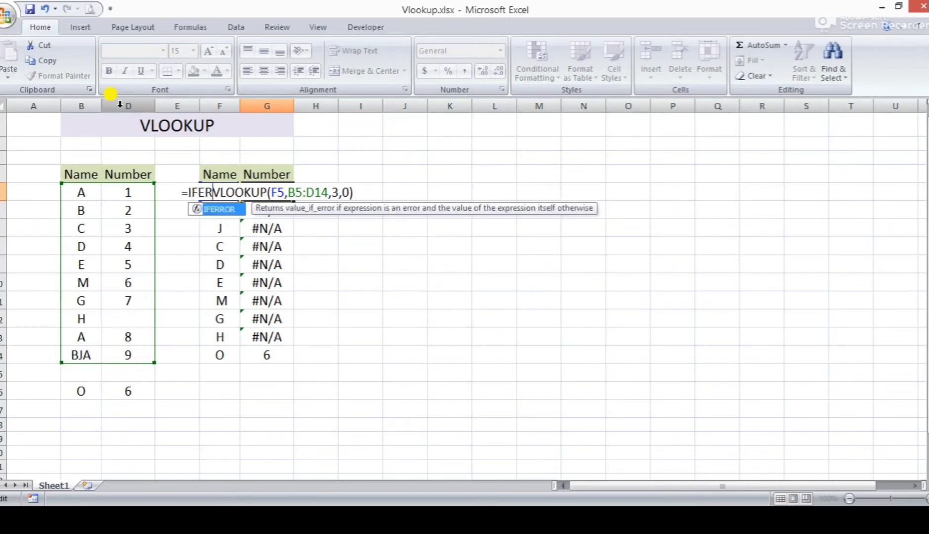
pyautogui.press('Tab')
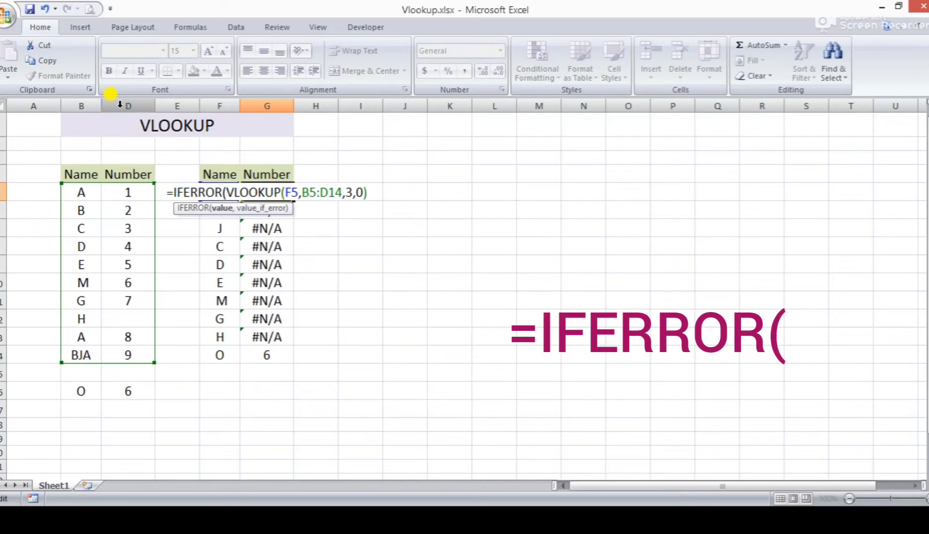
pyautogui.press('End')
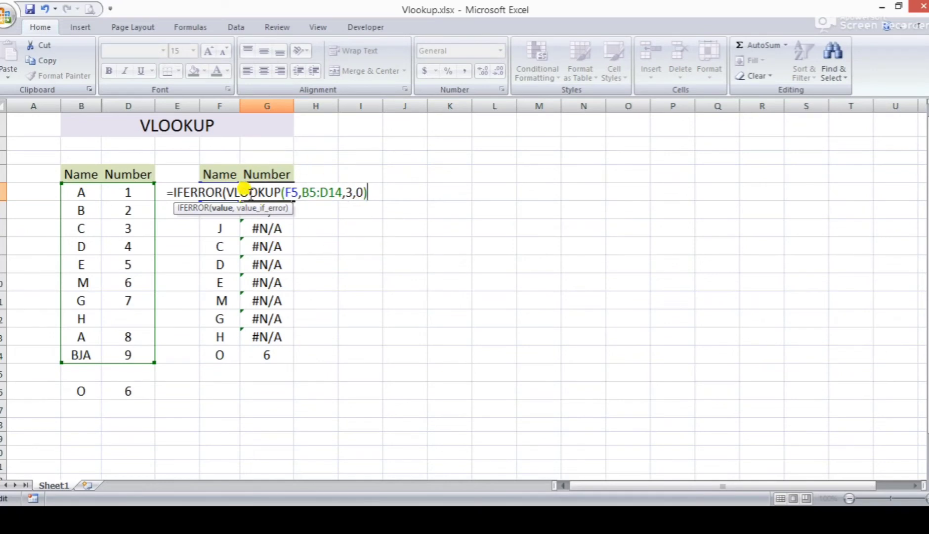
pyautogui.write(',')
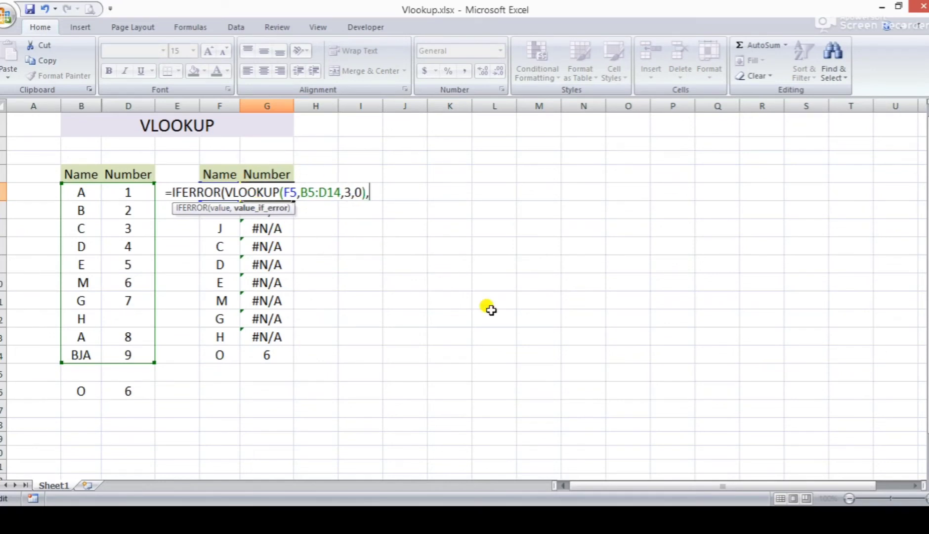
pyautogui.write('0)')
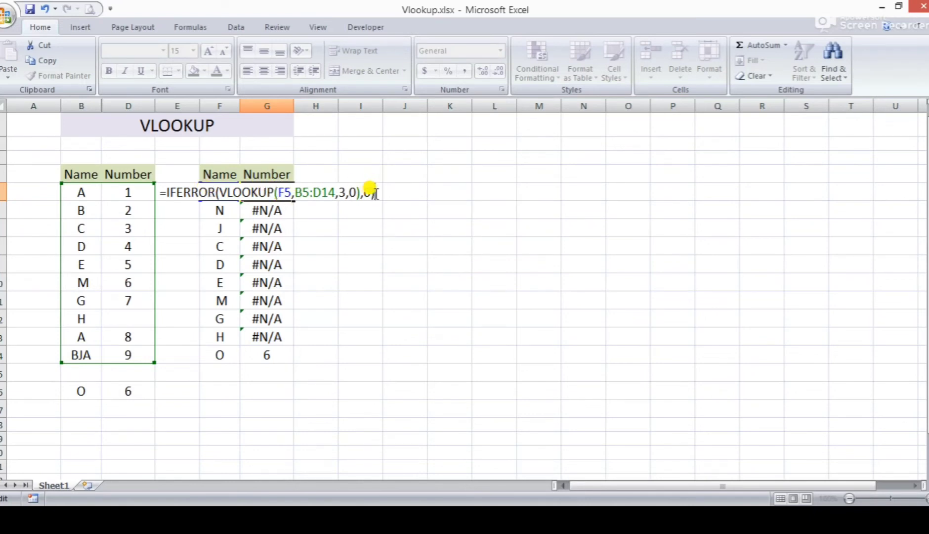
pyautogui.press('Return')
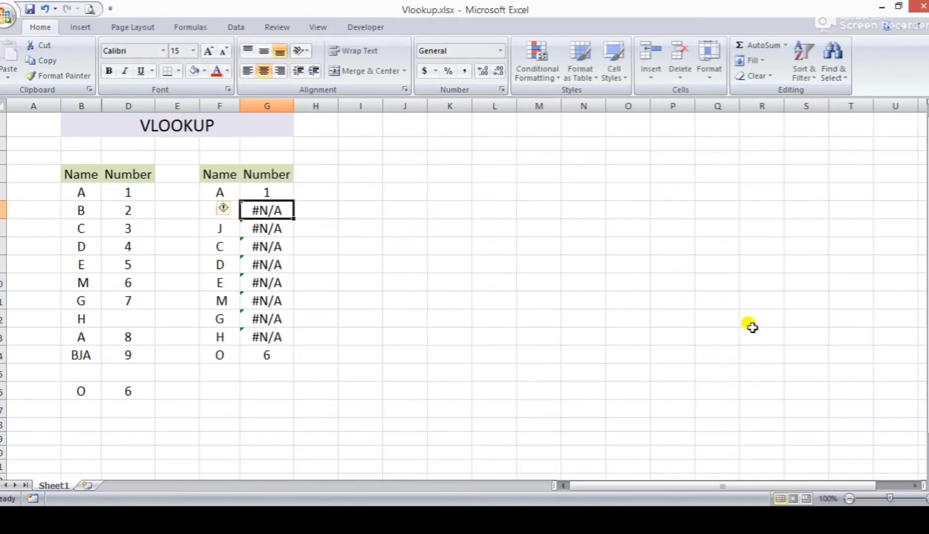
# Copy the G5 IFERROR formula into G6:G14.
pyautogui.press('Up')
pyautogui.hotkey('ctrl', 'c')
pyautogui.press('Down')
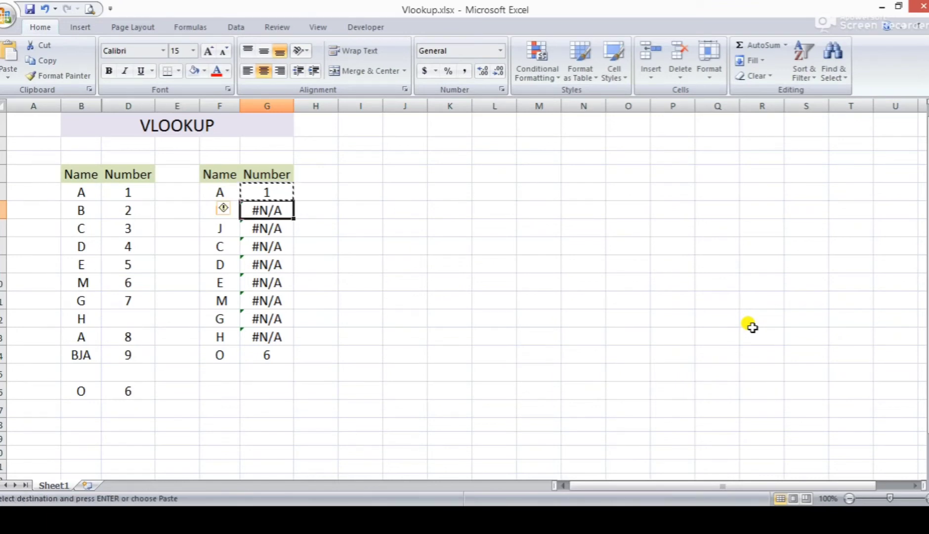
pyautogui.hotkey('ctrl', 'shift', 'Down')
pyautogui.press('Return')
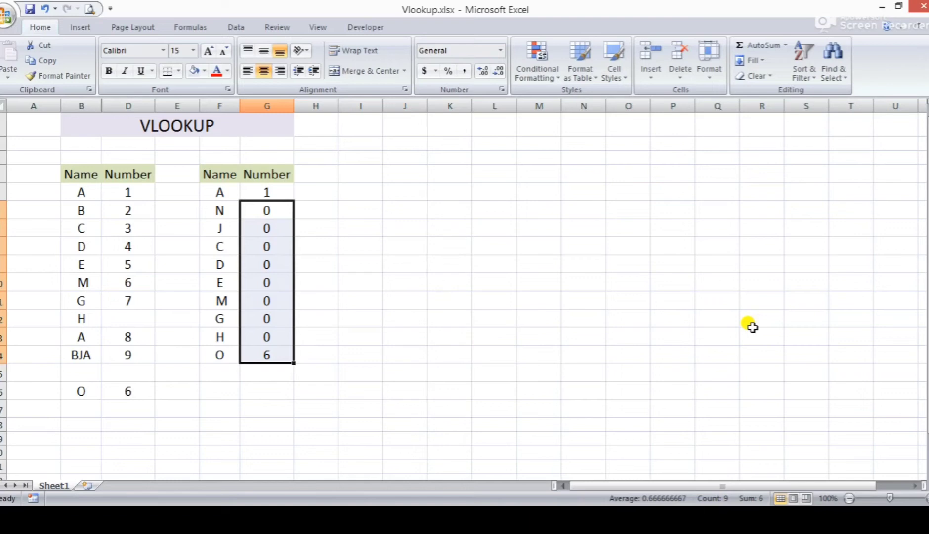
# Examine the results in the second table's upper rows and the range covered by G8's table array.
pyautogui.press('Down')
pyautogui.press('Down')
pyautogui.press('Up')
pyautogui.press('Up')
pyautogui.press('Up')
pyautogui.press('Down')
pyautogui.press('Down')
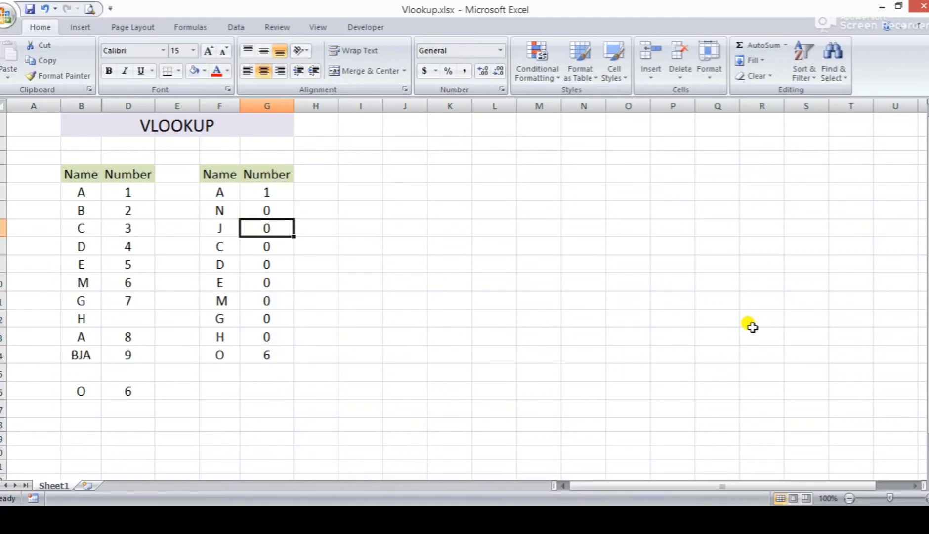
pyautogui.press('Up')
pyautogui.press('Up')
pyautogui.press('Down')
pyautogui.press('Down')
pyautogui.press('Down')
pyautogui.press('F2')
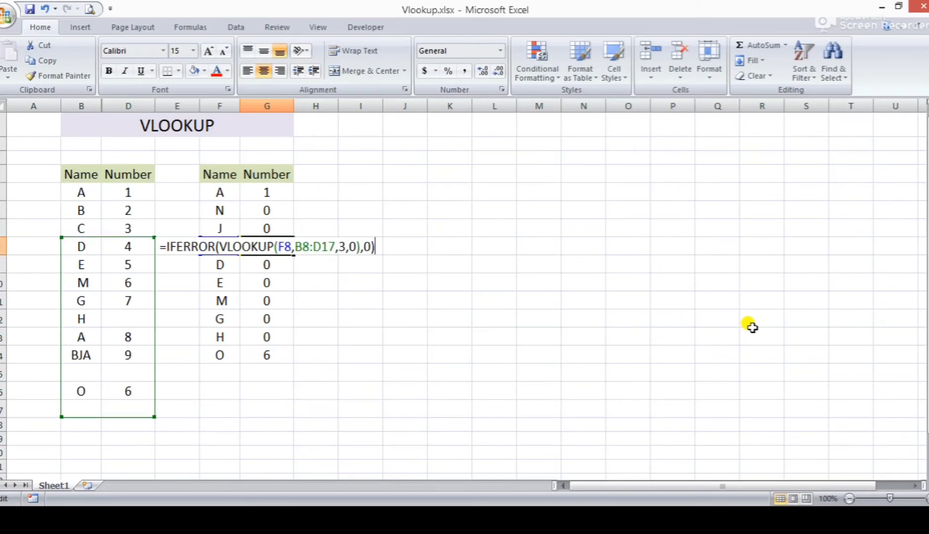
pyautogui.press('Escape')
pyautogui.press('F2')
pyautogui.press('Escape')
pyautogui.press('Up')
pyautogui.press('Up')
pyautogui.press('Up')
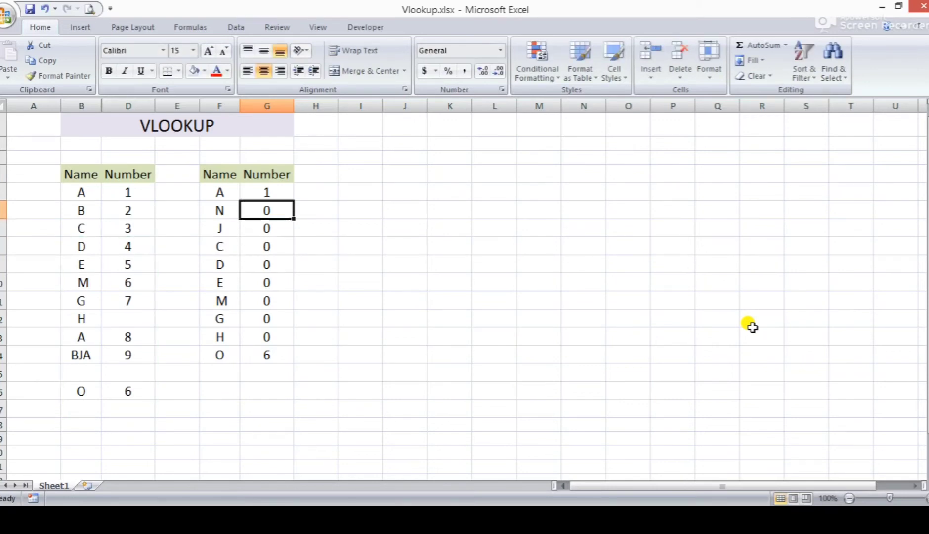
# Make the table array in the G5 formula absolute as $B$5:$D$14 and commit it.
pyautogui.press('F2')
pyautogui.press('Left')
pyautogui.press('Left')
pyautogui.press('Left')
pyautogui.press('Left')
pyautogui.press('Left')
pyautogui.press('Left')
pyautogui.press('Left')
pyautogui.press('Left')
pyautogui.press('Left')
pyautogui.press('Left')
pyautogui.press('Left')
pyautogui.press('Left')
pyautogui.press('Left')
pyautogui.press('Left')
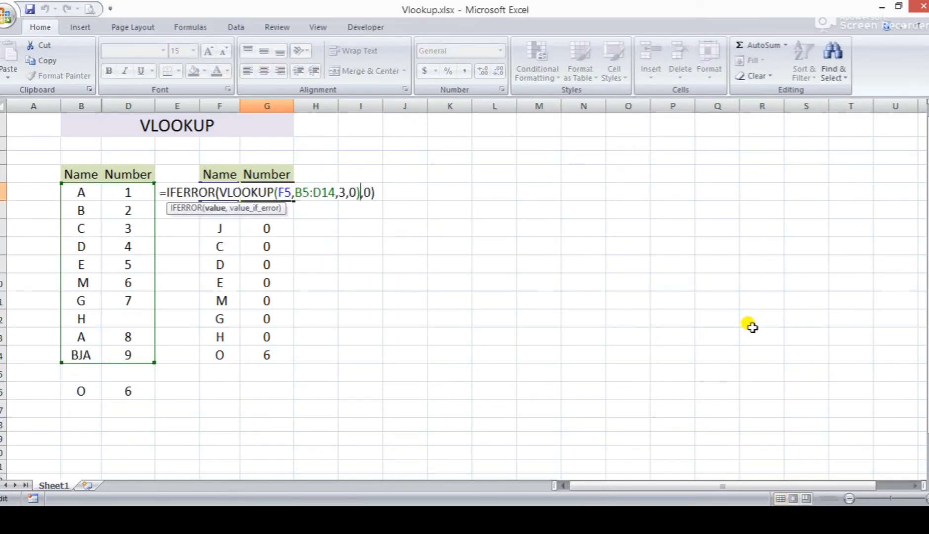
pyautogui.press('F4')
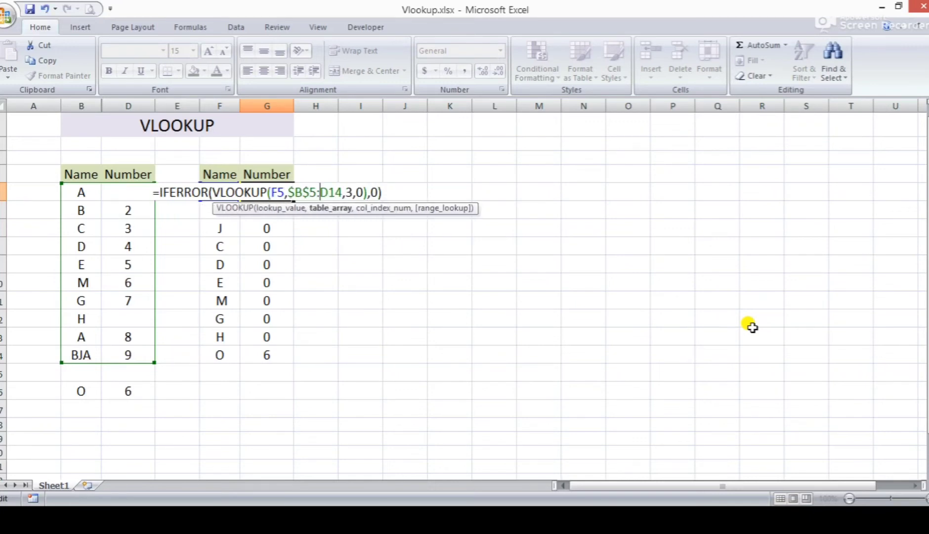
pyautogui.press('Right')
pyautogui.press('Right')
pyautogui.press('F4')
pyautogui.press('Return')
pyautogui.press('Up')
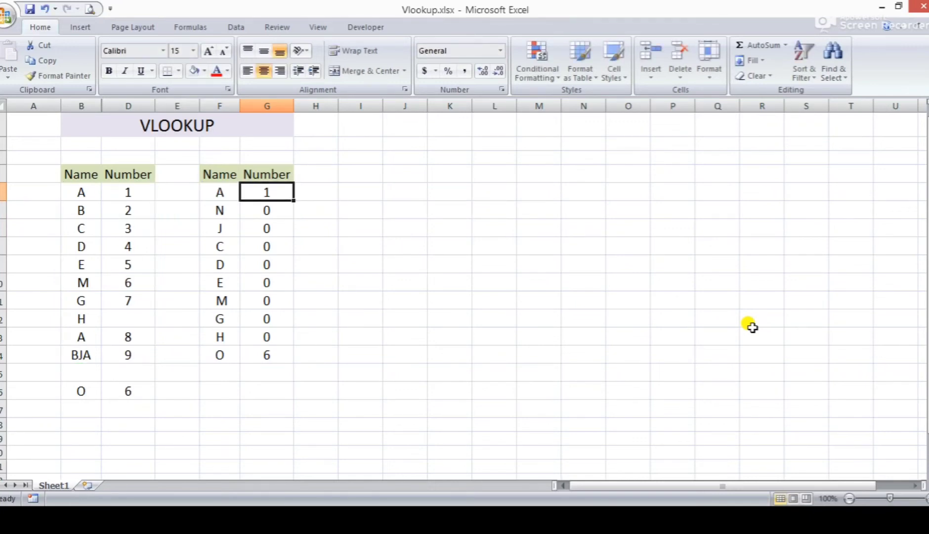
# Copy the G5 IFERROR VLOOKUP formula with its absolute table array into G6:G14.
pyautogui.hotkey('ctrl', 'c')
pyautogui.press('Down')
pyautogui.hotkey('shift', 'Down')
pyautogui.hotkey('shift', 'Down')
pyautogui.hotkey('shift', 'Down')
pyautogui.hotkey('shift', 'Down')
pyautogui.hotkey('shift', 'Down')
pyautogui.hotkey('shift', 'Down')
pyautogui.hotkey('shift', 'Down')
pyautogui.hotkey('shift', 'Down')
pyautogui.press('Return')
# Examine the second table's upper results against the first table's names and the table array used in the G7 formula.
pyautogui.press('Down')
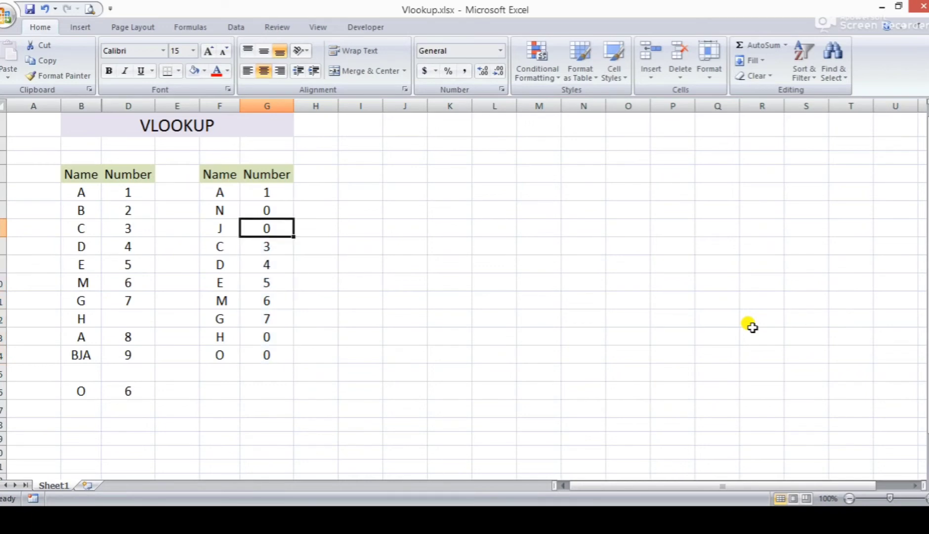
pyautogui.press('Down')
pyautogui.press('Down')
pyautogui.press('Up')
pyautogui.press('Up')
pyautogui.press('Up')
pyautogui.press('Up')
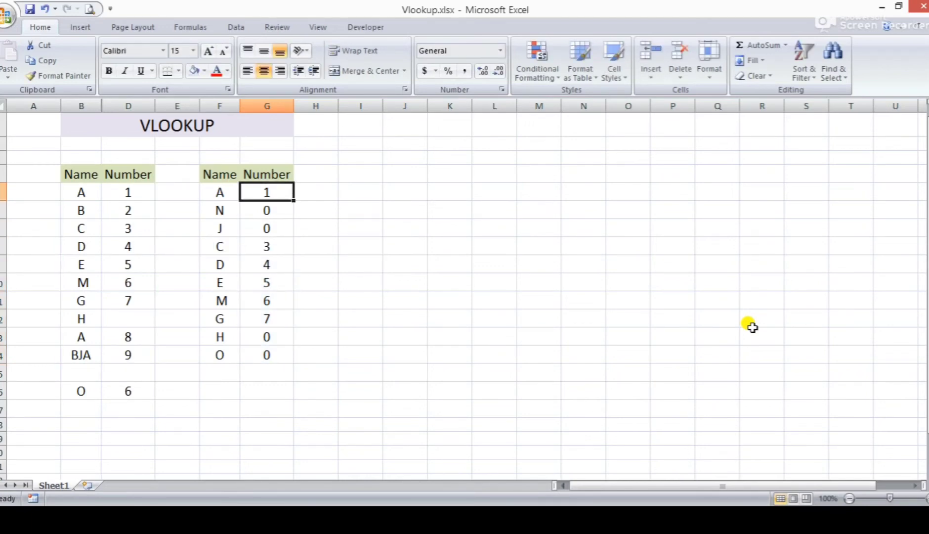
pyautogui.press('Down')
pyautogui.press('F2')
pyautogui.press('Escape')
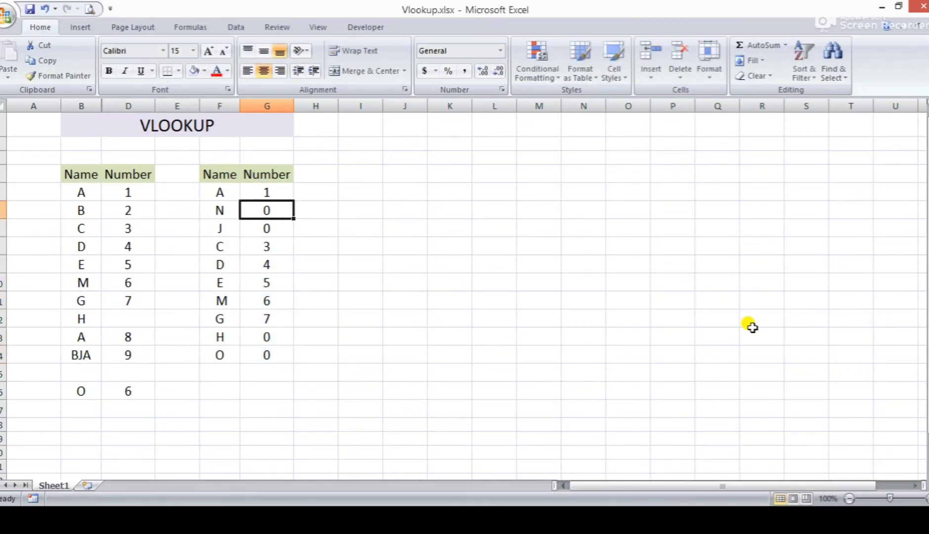
pyautogui.press('Left')
pyautogui.press('Left')
pyautogui.press('Left')
pyautogui.press('Left')
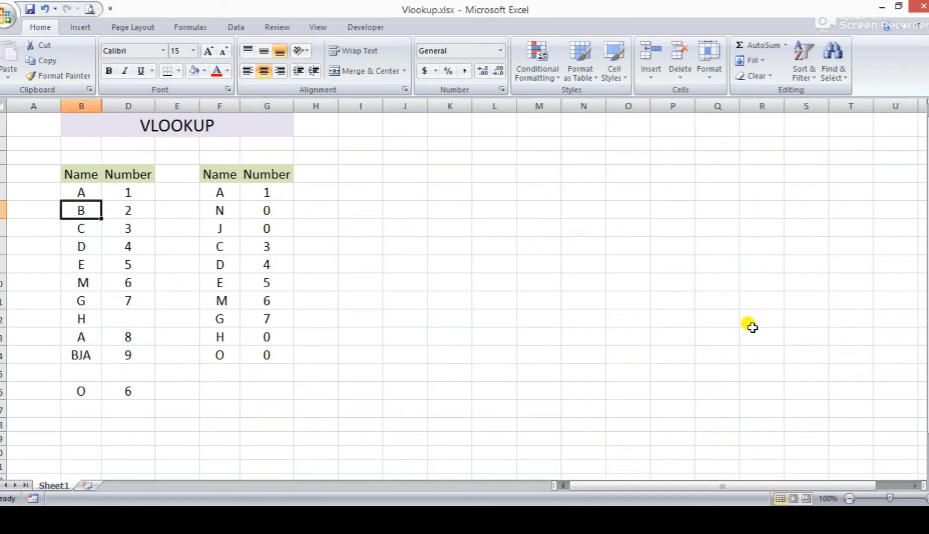
pyautogui.press('Down')
pyautogui.press('Right')
pyautogui.press('Right')
pyautogui.press('Right')
pyautogui.press('Right')
pyautogui.press('F2')
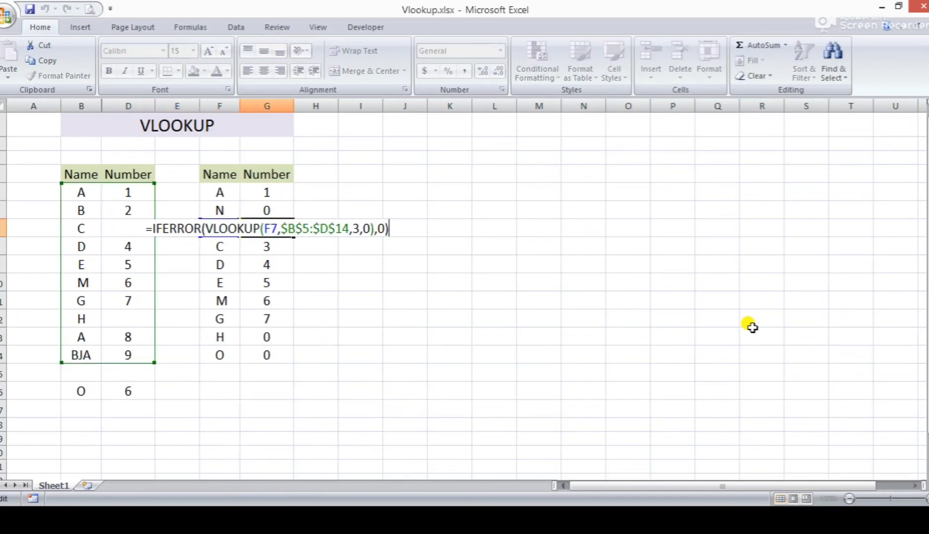
pyautogui.press('Escape')
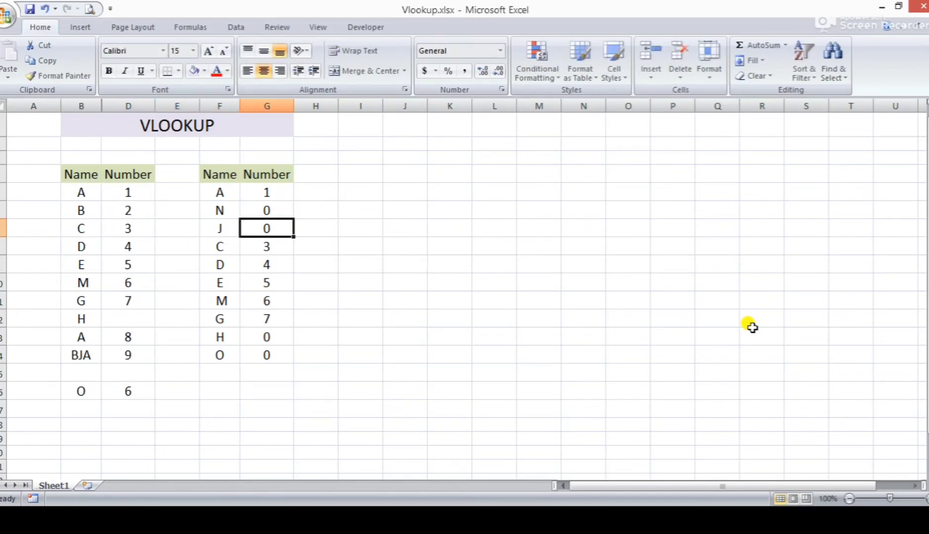
# Compare the BJA entry in the first table's last row with the lookup for J in the second table.
pyautogui.press('Down')
pyautogui.press('Left')
pyautogui.press('Left')
pyautogui.press('Left')
pyautogui.press('Down')
pyautogui.press('Down')
pyautogui.press('Down')
pyautogui.press('Down')
pyautogui.press('Down')
pyautogui.press('Down')
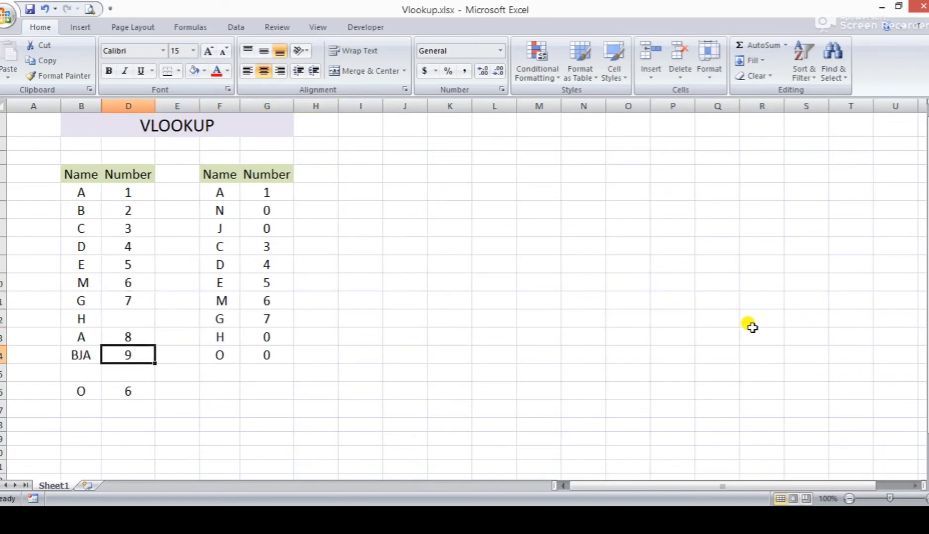
pyautogui.press('Left')
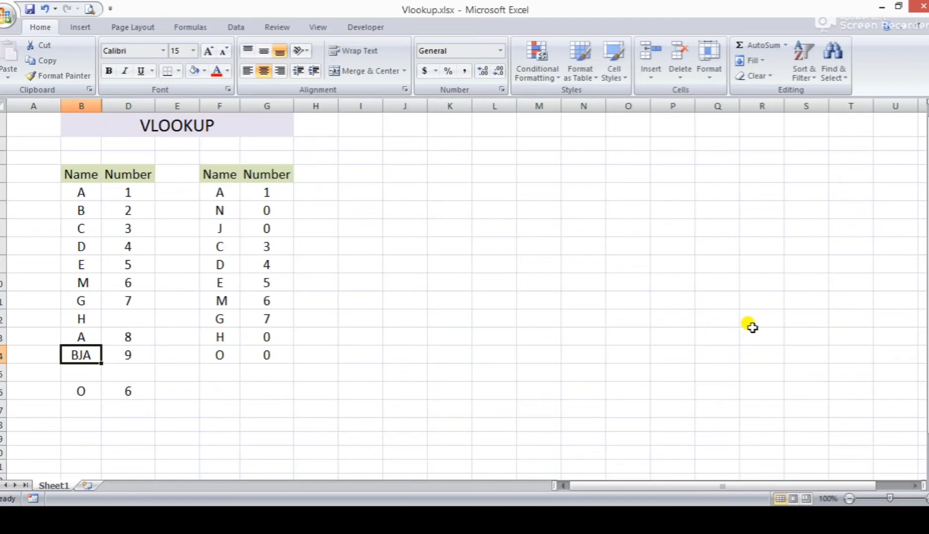
pyautogui.press('Up')
pyautogui.press('Up')
pyautogui.press('Up')
pyautogui.press('Up')
pyautogui.press('Up')
pyautogui.press('Up')
pyautogui.press('Up')
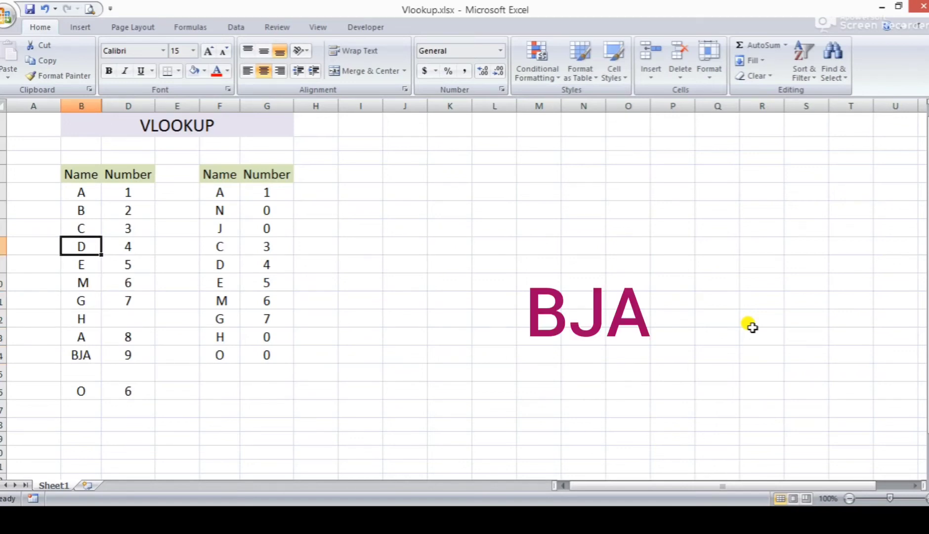
pyautogui.press('Right')
pyautogui.press('Right')
pyautogui.press('Right')
pyautogui.press('Right')
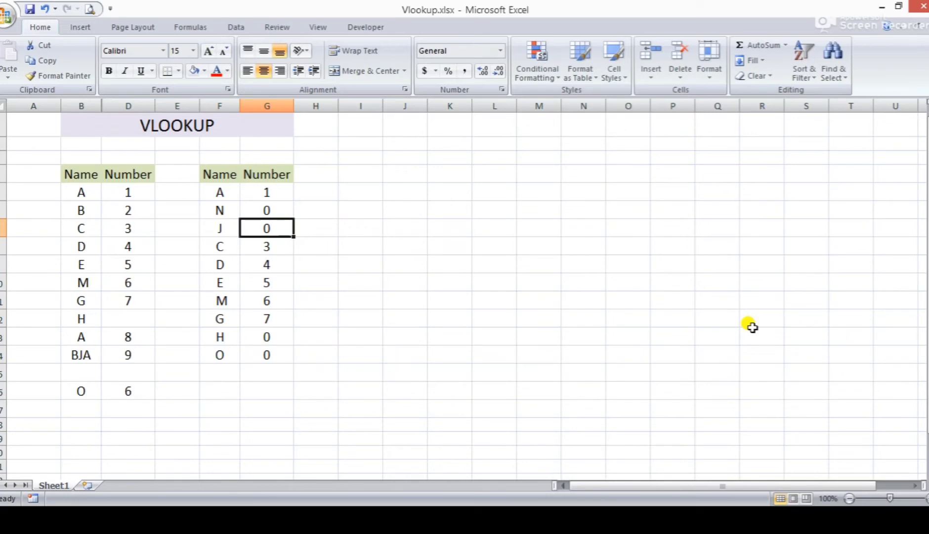
# Examine the lookup value and table array arguments of the G7 formula.
pyautogui.press('F2')
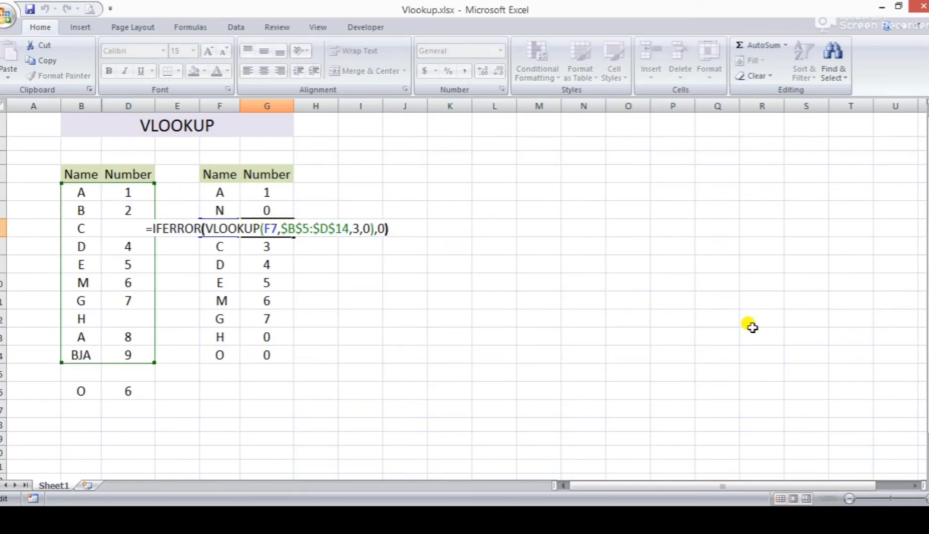
pyautogui.press('Left')
pyautogui.press('Left')
pyautogui.press('Left')
pyautogui.press('Left')
pyautogui.press('Left')
pyautogui.press('Left')
pyautogui.press('Left')
pyautogui.press('Left')
pyautogui.press('Escape')
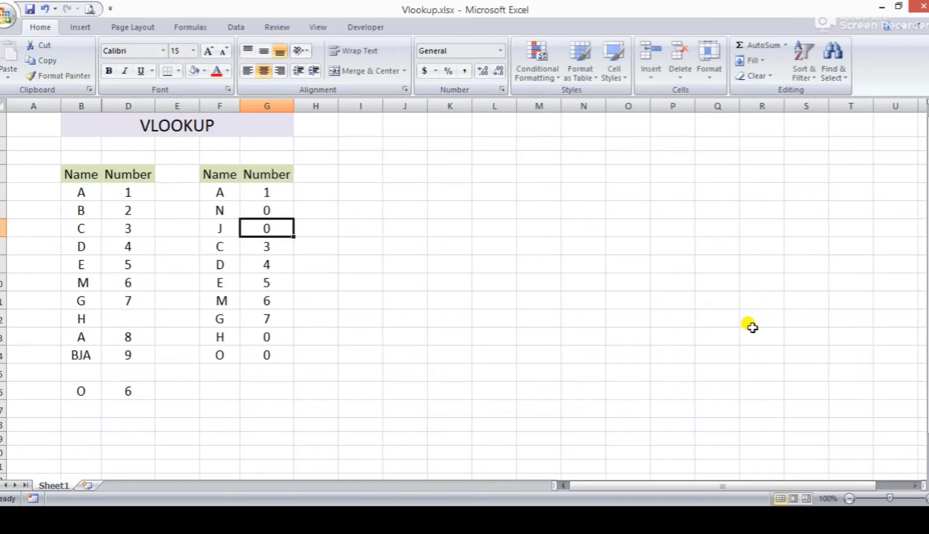
pyautogui.write('=VLO')
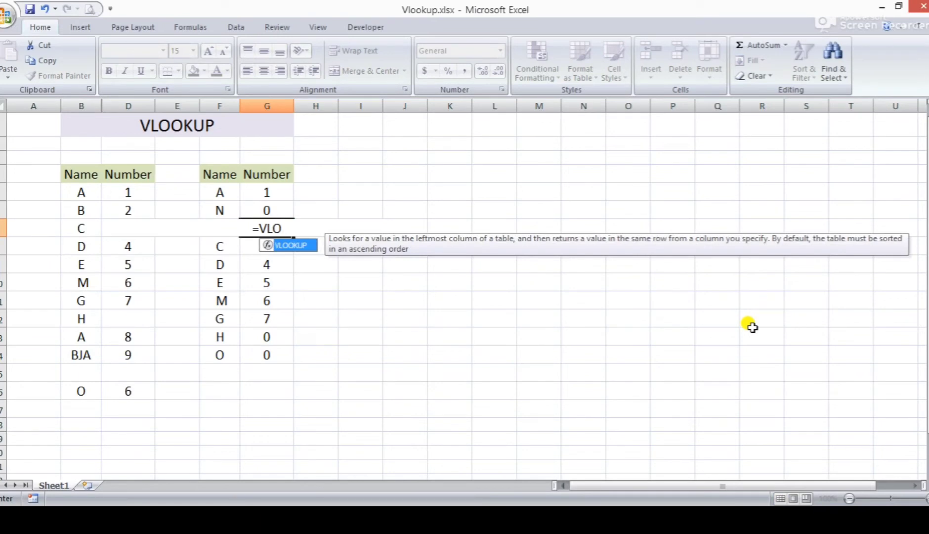
pyautogui.press('Tab')
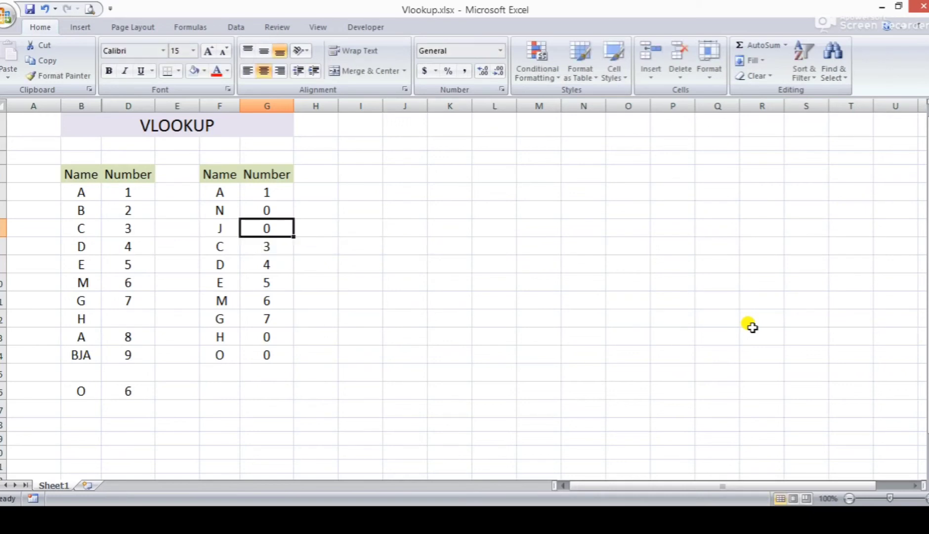
# Enter the sample text "Res" in J5 and "ult" in K5.
pyautogui.press('Right')
pyautogui.press('Right')
pyautogui.press('Up')
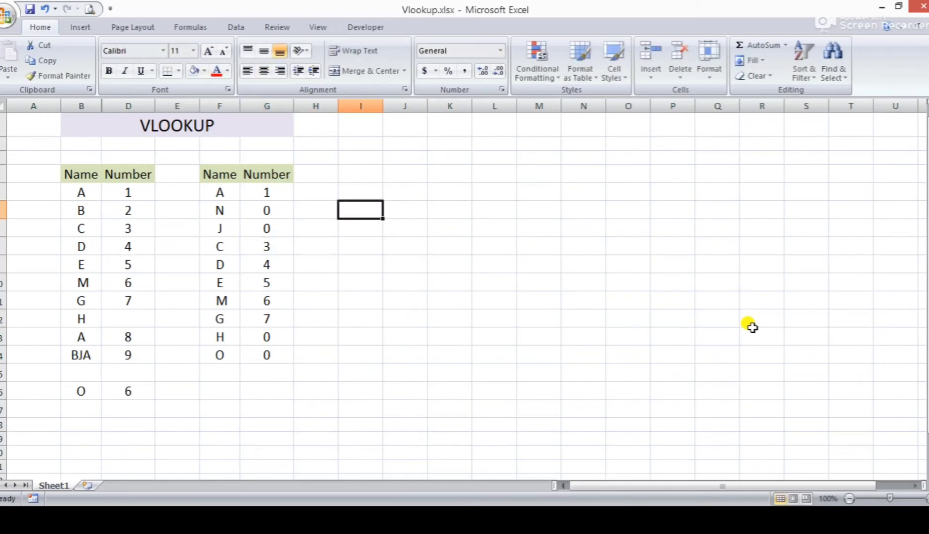
pyautogui.press('Up')
pyautogui.press('Right')
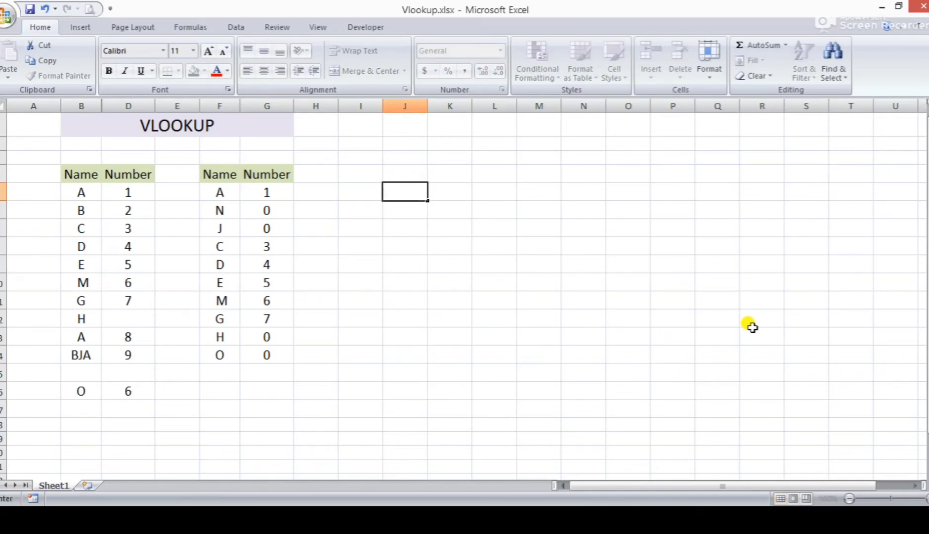
pyautogui.write('Res')
pyautogui.press('Tab')
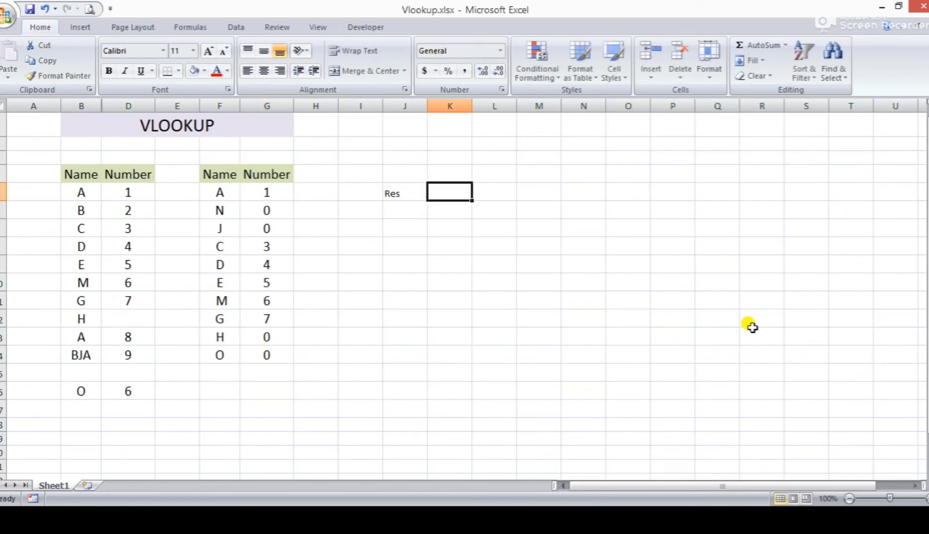
pyautogui.write('ult')
pyautogui.press('Return')
# Join the two text fragments in L5 with the formula =J5&K5 and review the formula.
pyautogui.press('Up')
pyautogui.press('Right')
pyautogui.write('=')
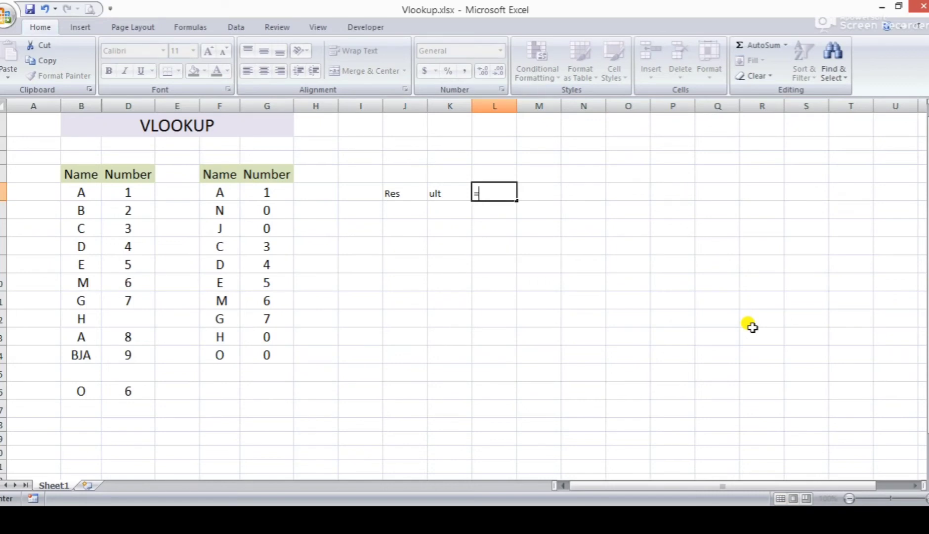
pyautogui.press('Left')
pyautogui.press('Left')
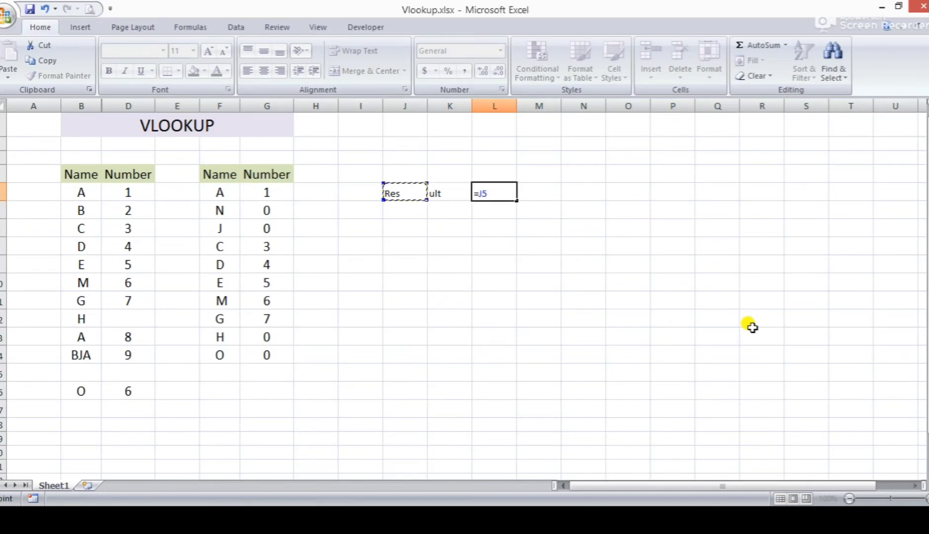
pyautogui.write('&')
pyautogui.press('Left')
pyautogui.press('Return')
pyautogui.press('Up')
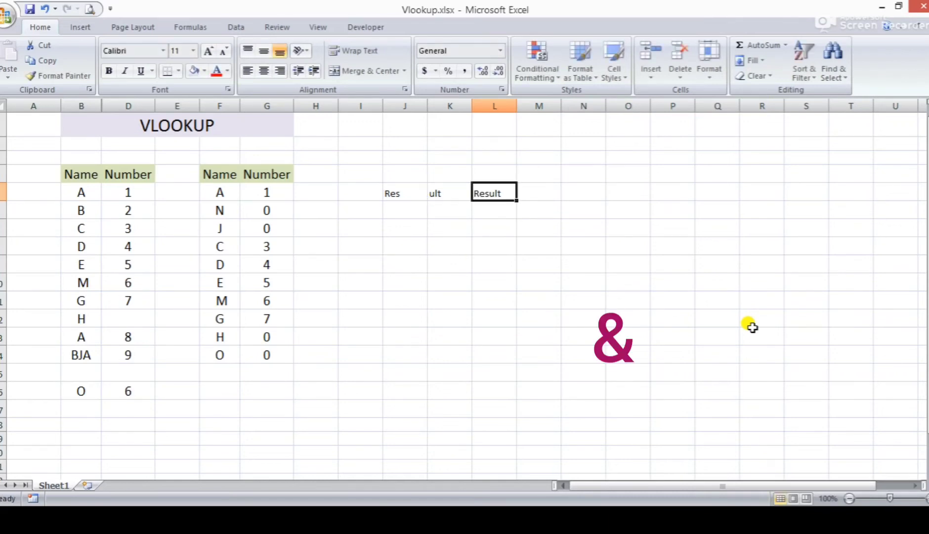
pyautogui.press('F2')
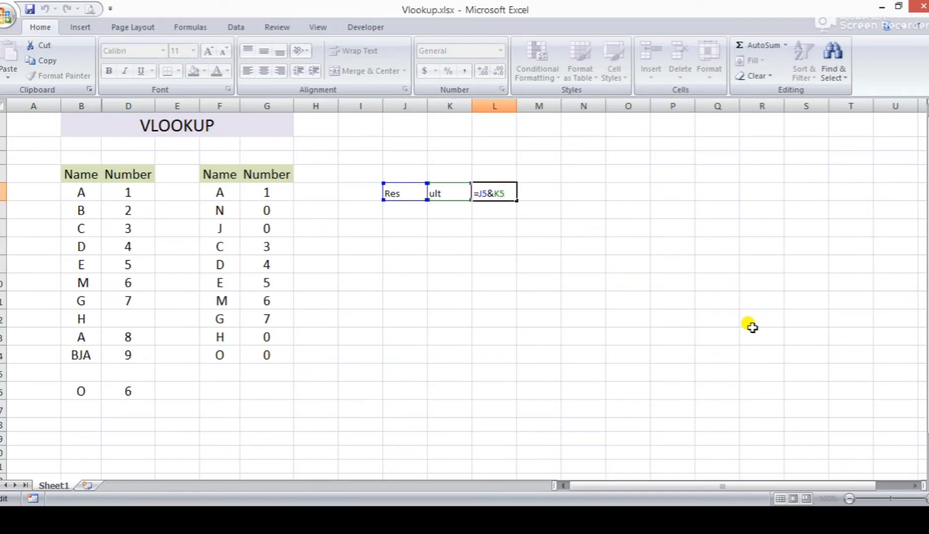
pyautogui.press('Escape')
pyautogui.press('Down')
pyautogui.press('Down')
pyautogui.press('Left')
pyautogui.press('Left')
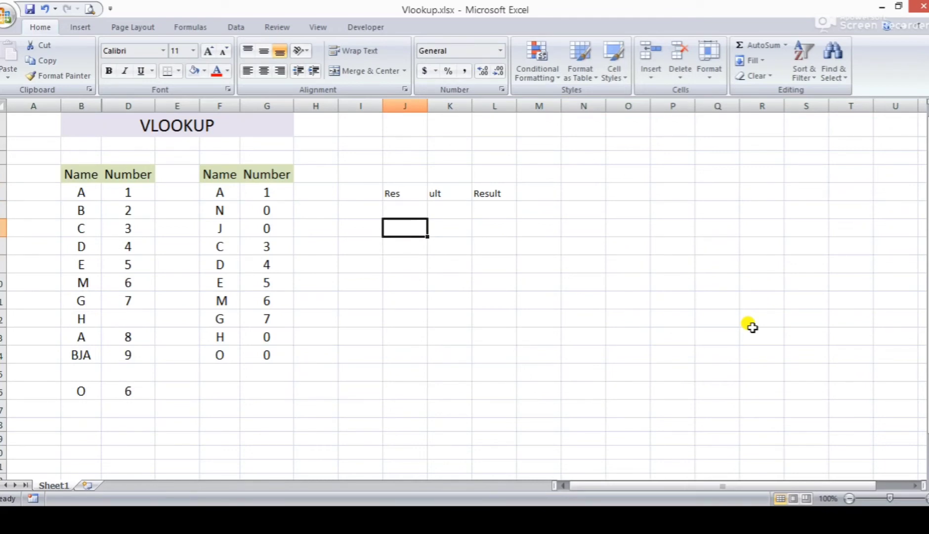
pyautogui.write('=')
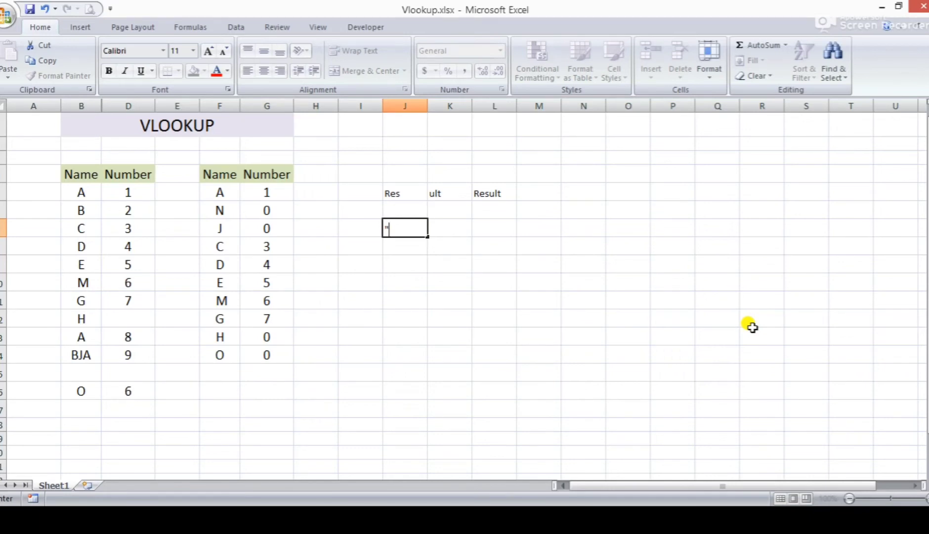
pyautogui.write('*"')
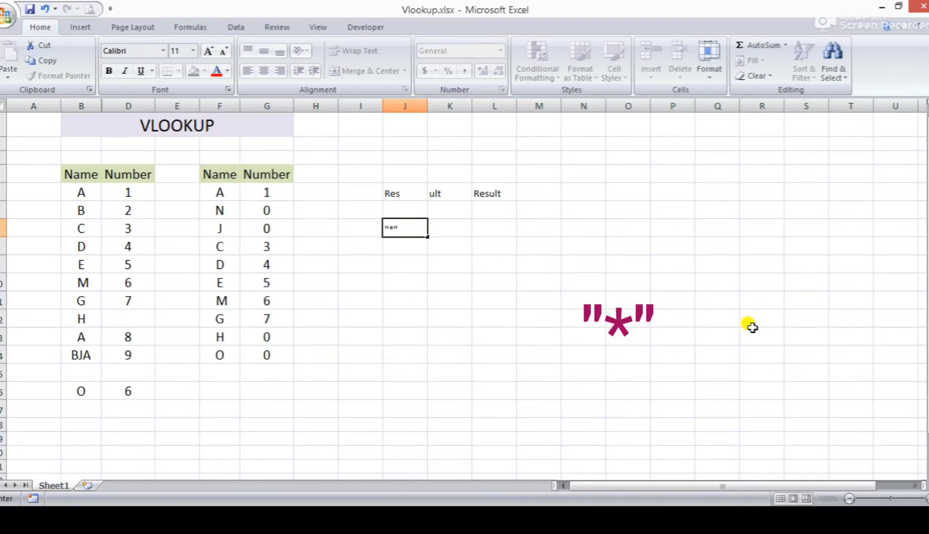
pyautogui.press('Escape')
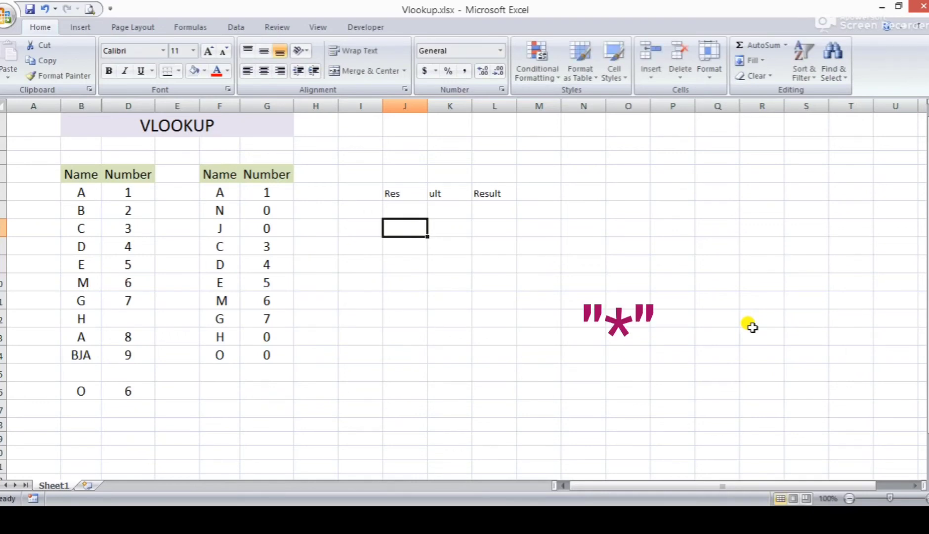
# Examine the formulas in G6, G7 and G8 of the second table.
pyautogui.press('Up')
pyautogui.press('Up')
pyautogui.press('Left')
pyautogui.press('Left')
pyautogui.press('Left')
pyautogui.press('Down')
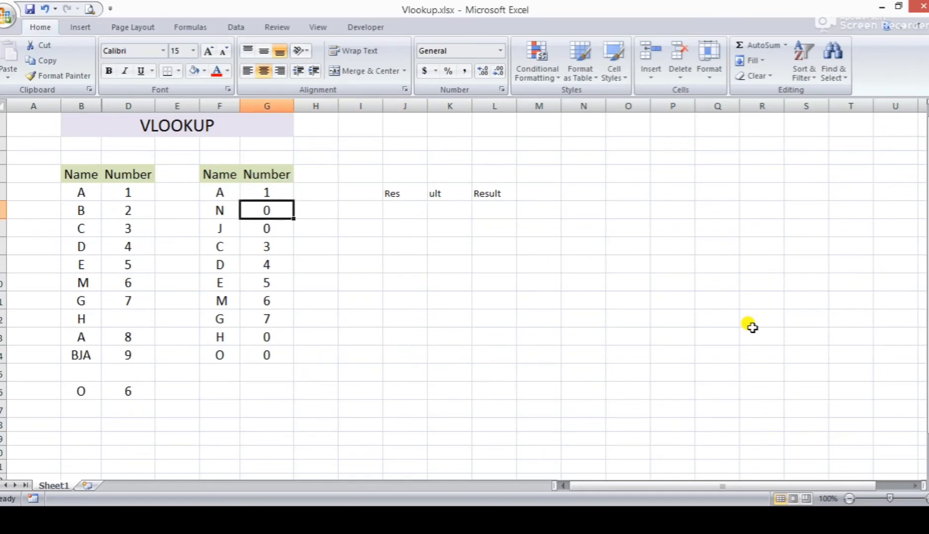
pyautogui.press('F2')
pyautogui.press('Escape')
pyautogui.press('Down')
pyautogui.press('Down')
pyautogui.press('F2')
pyautogui.press('Escape')
pyautogui.press('Up')
pyautogui.press('F2')
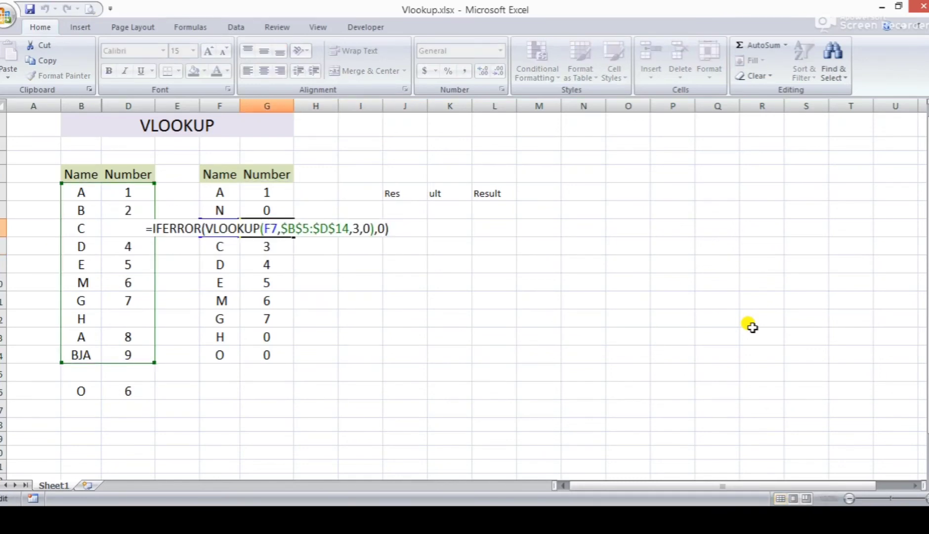
pyautogui.press('Escape')
pyautogui.press('Delete')
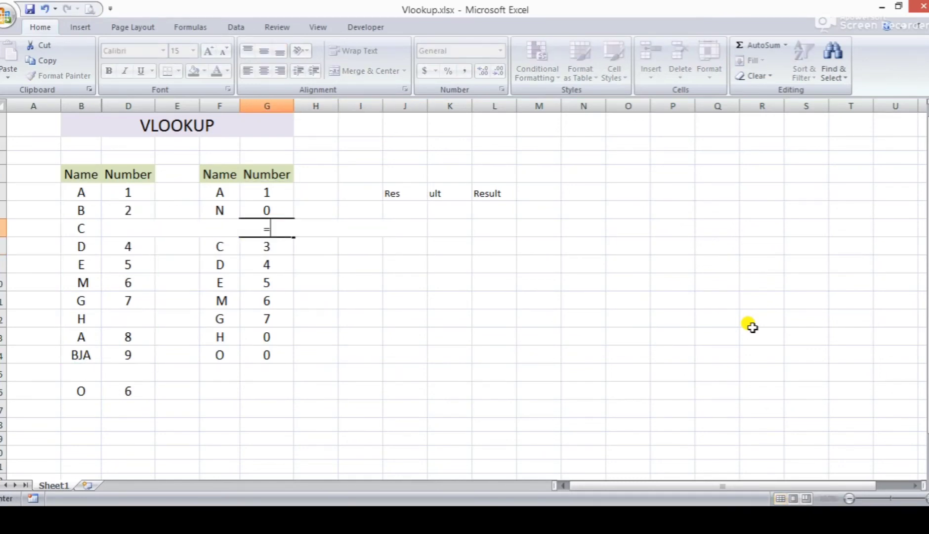
pyautogui.write('=vl')
pyautogui.press('Tab')
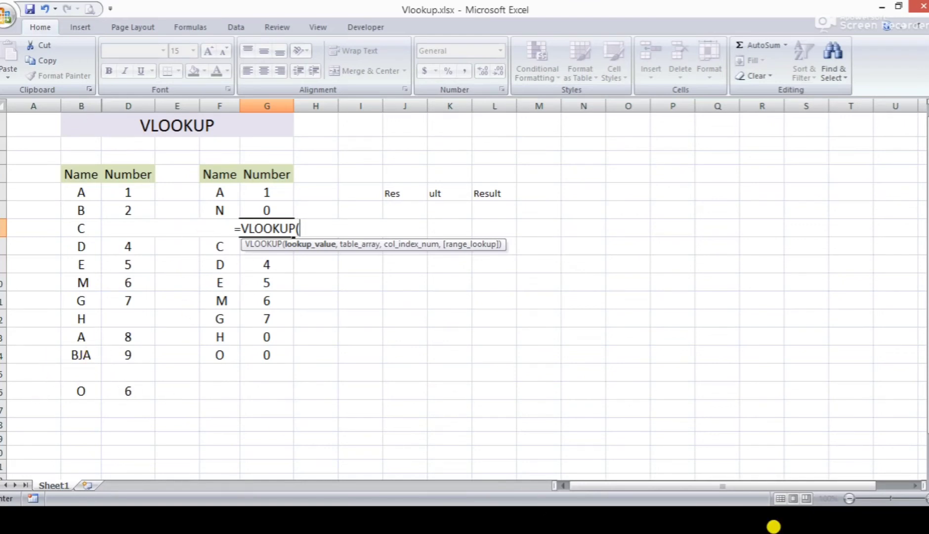
pyautogui.write('"')
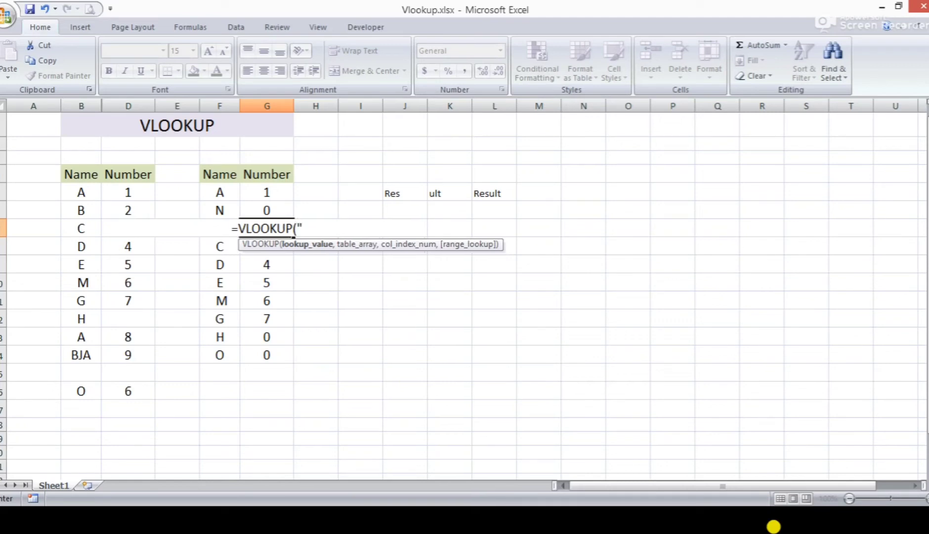
pyautogui.write('*"')
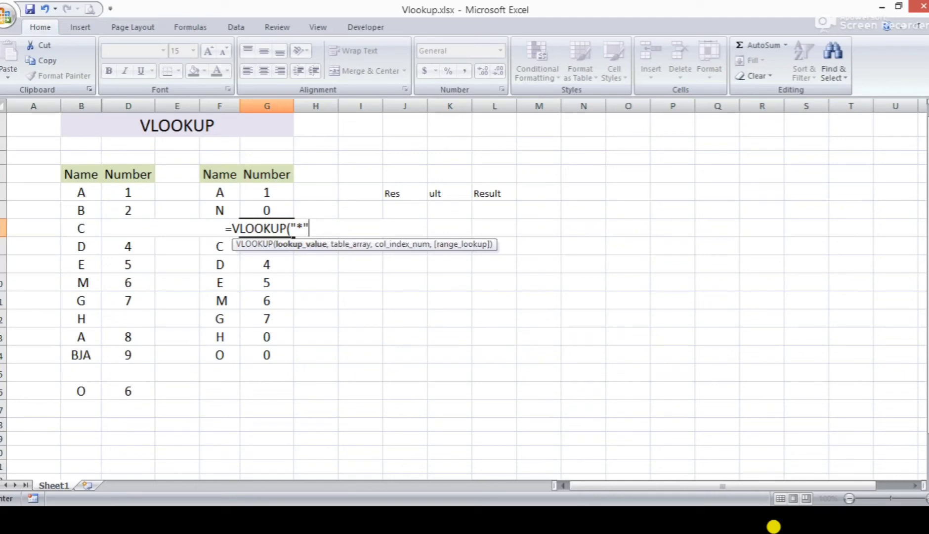
pyautogui.write('&')
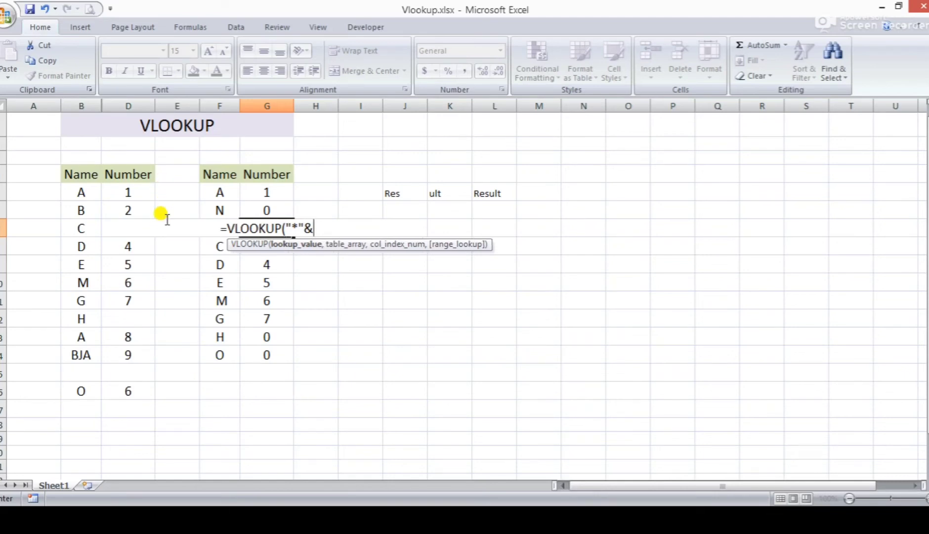
pyautogui.press('Left')
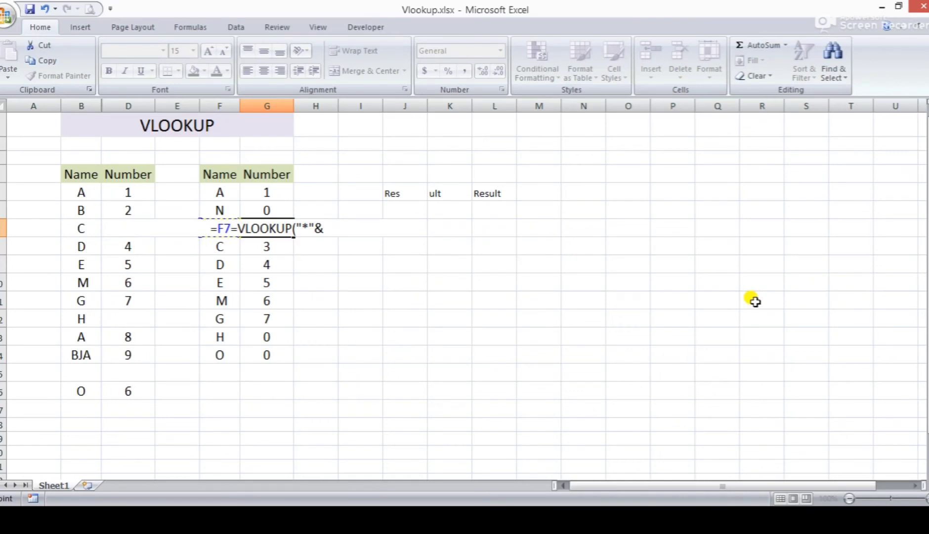
pyautogui.press('Escape')
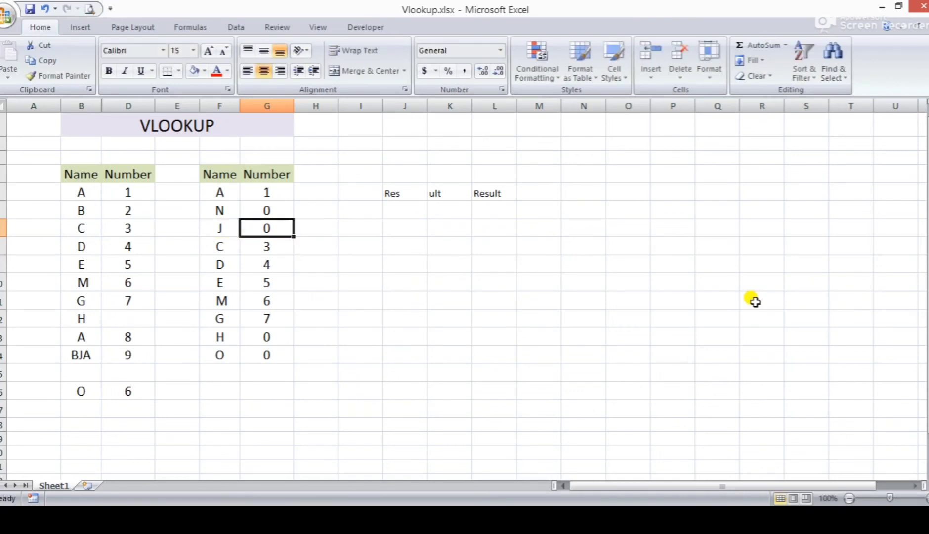
pyautogui.press('Right')
pyautogui.press('Right')
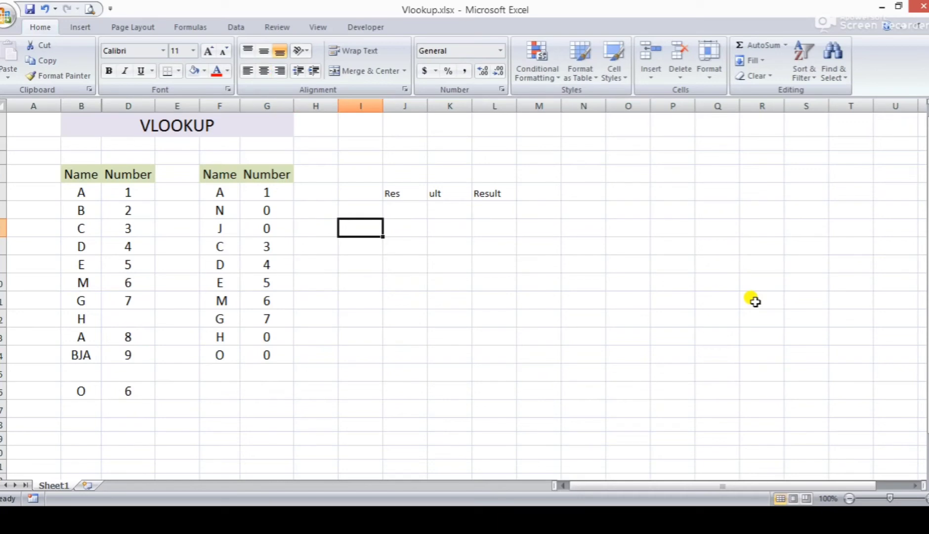
pyautogui.write('=')
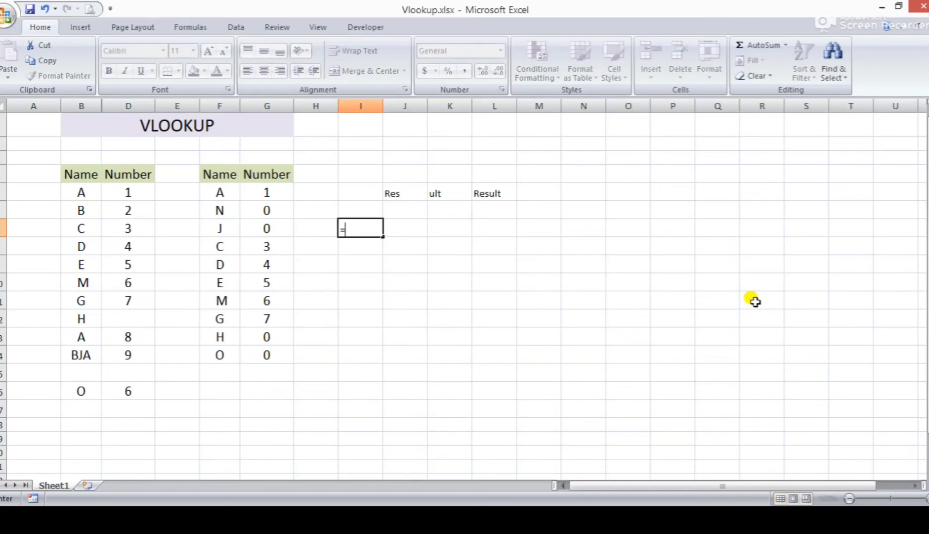
pyautogui.write('vlo')
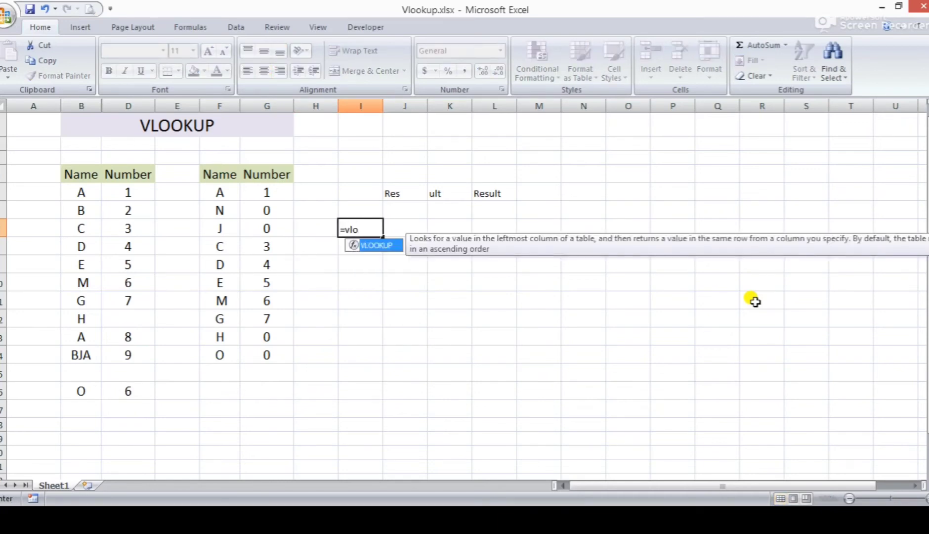
pyautogui.press('Tab')
pyautogui.press('Left')
pyautogui.press('Left')
pyautogui.press('Left')
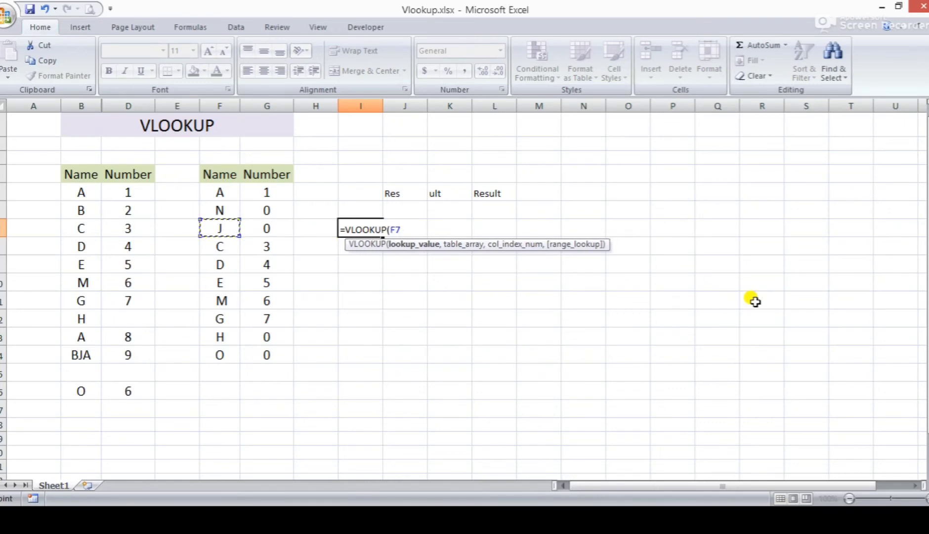
pyautogui.press('Escape')
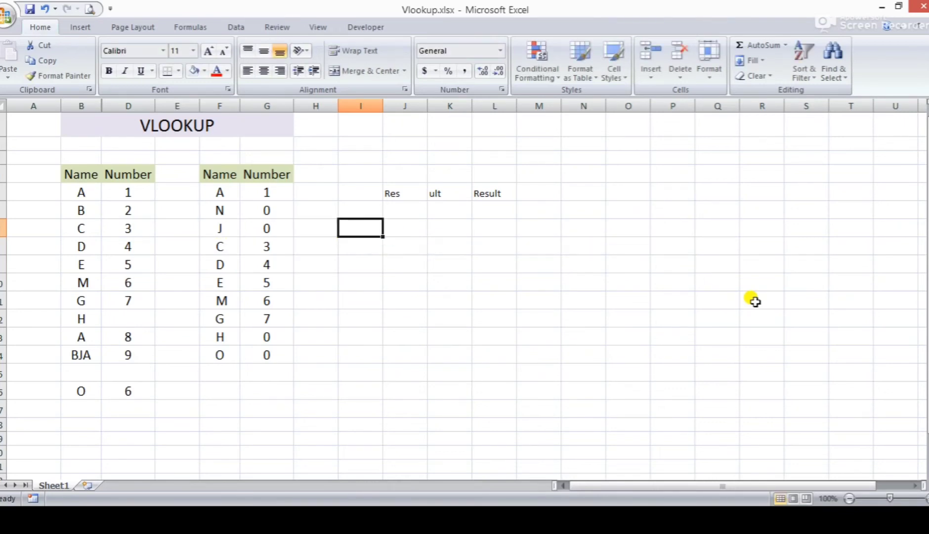
# Start a trial VLOOKUP in I7 with the lookup value "*"&F7&"*".
pyautogui.write('=vlo')
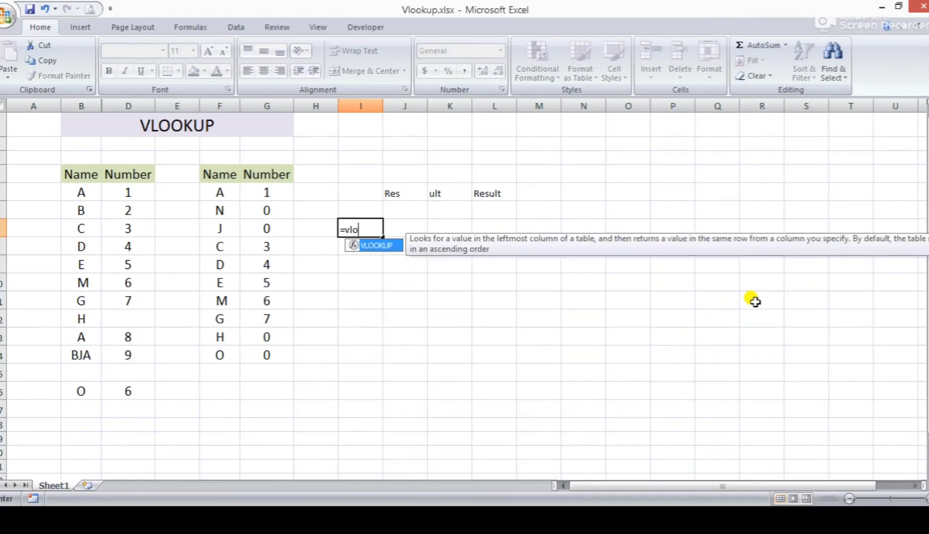
pyautogui.press('Tab')
pyautogui.write('"')
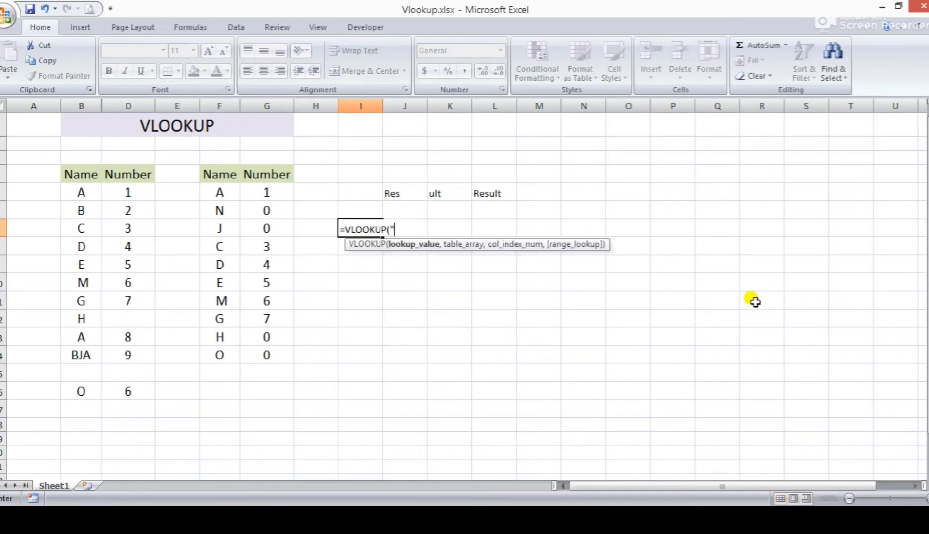
pyautogui.write('*"')
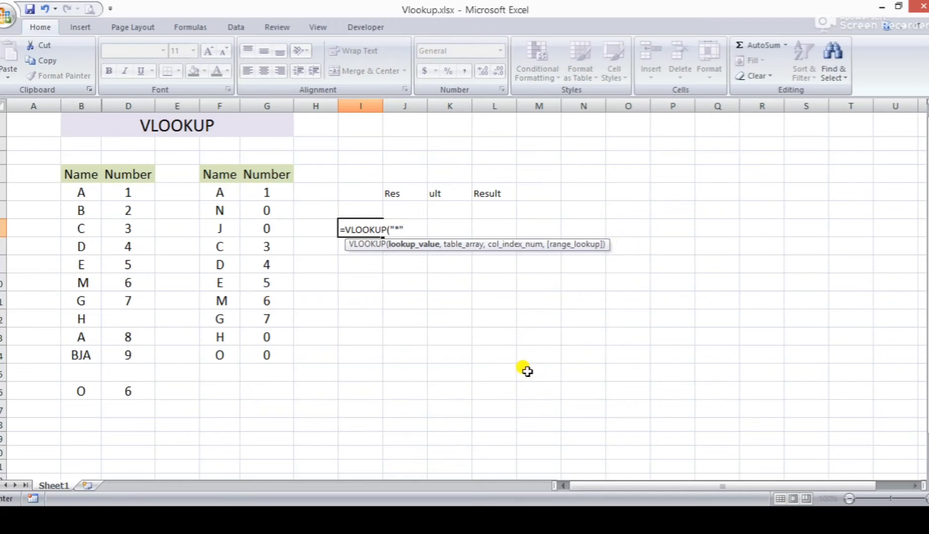
pyautogui.write('&')
pyautogui.click(217, 228)
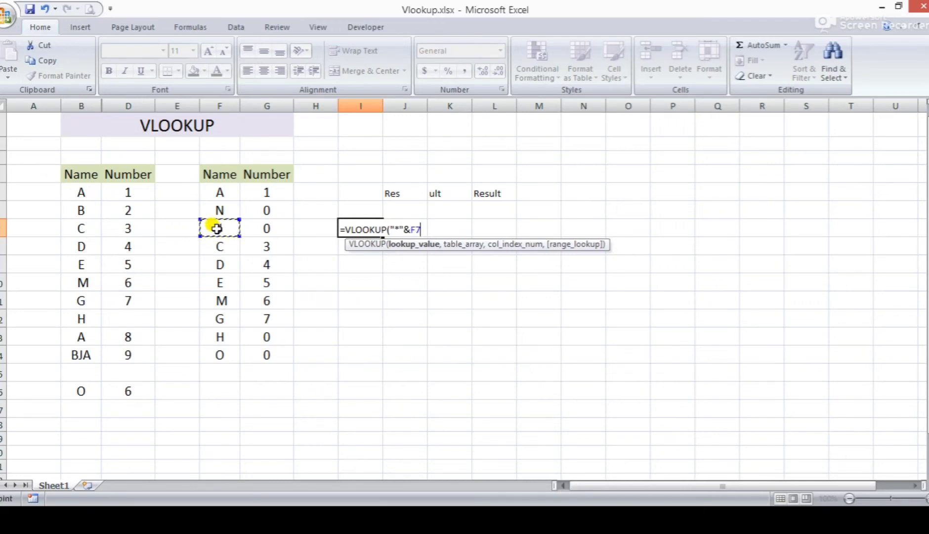
pyautogui.write('&"*')
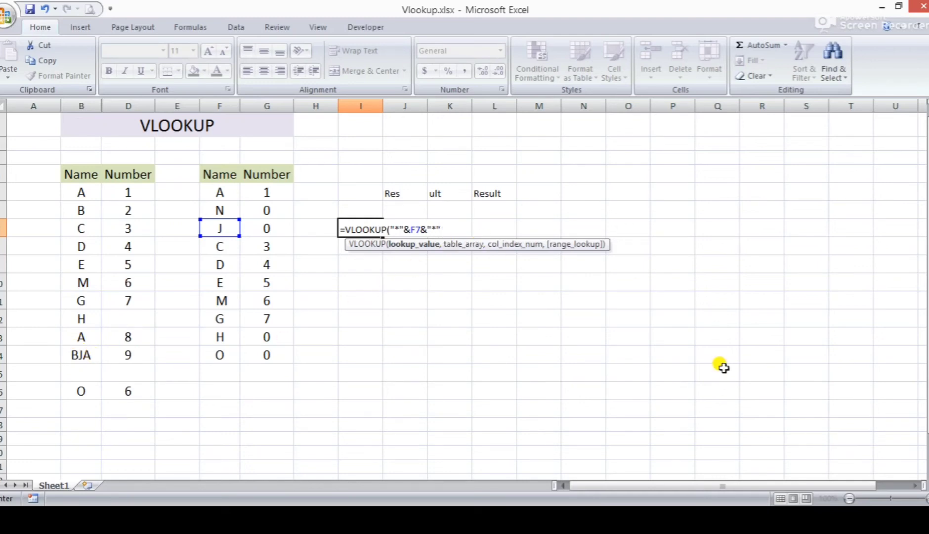
# Complete the trial VLOOKUP in I7 with table array B5:D14, column index 3 and match type 0, and review it.
pyautogui.write(',')
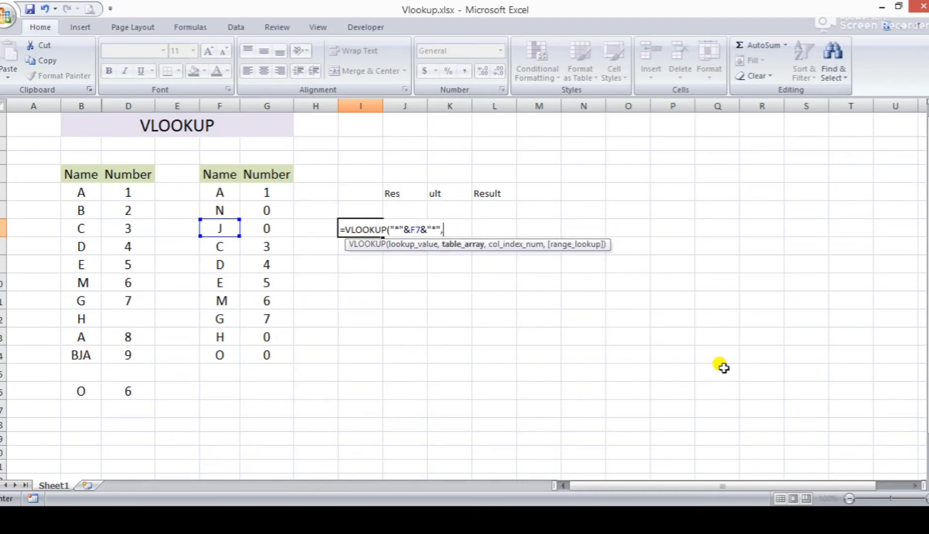
pyautogui.click(80, 183)
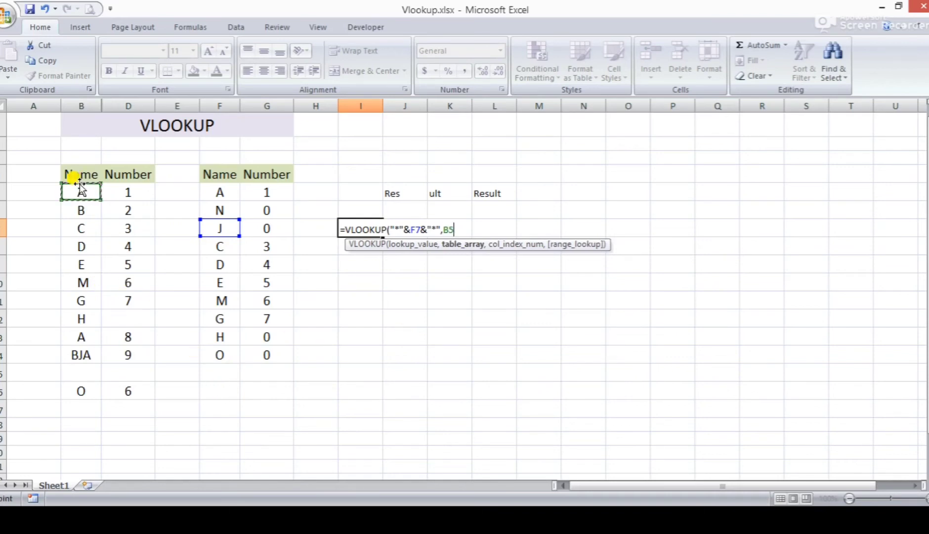
pyautogui.hotkey('shift', 'Right')
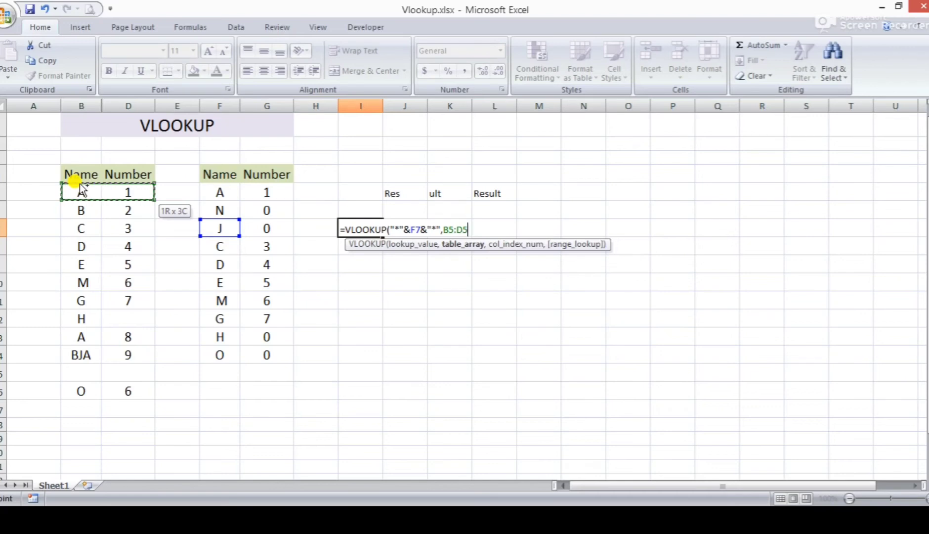
pyautogui.hotkey('ctrl', 'shift', 'Down')
pyautogui.write(',3,0')
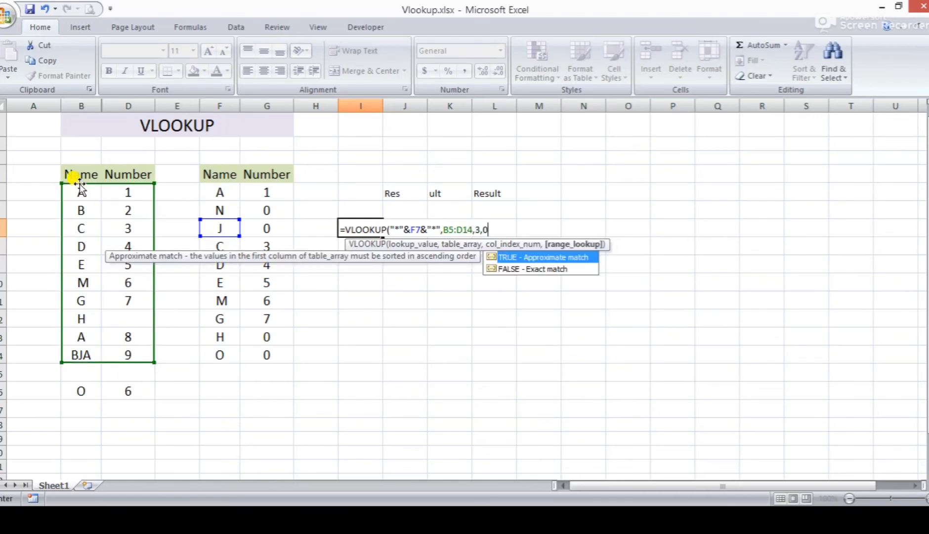
pyautogui.press('Return')
pyautogui.press('Up')
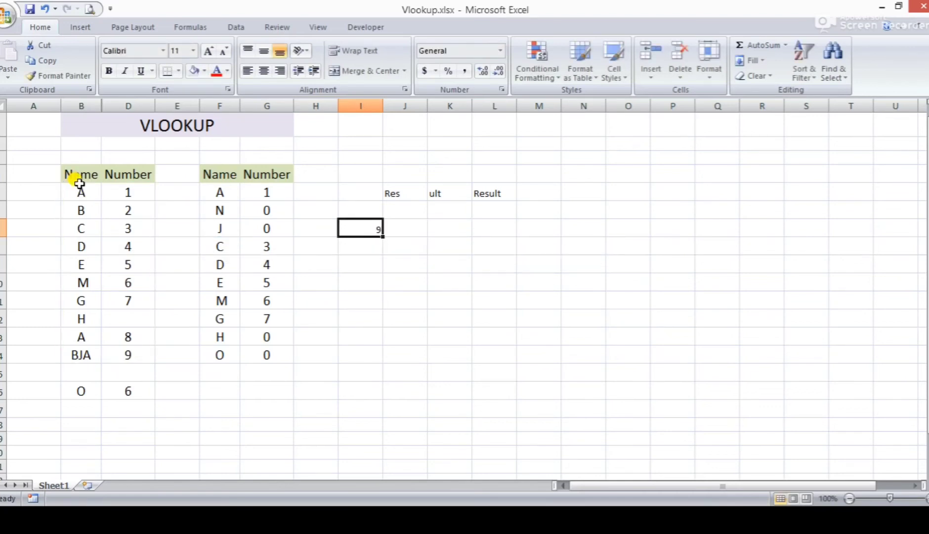
pyautogui.press('F2')
pyautogui.press('Escape')
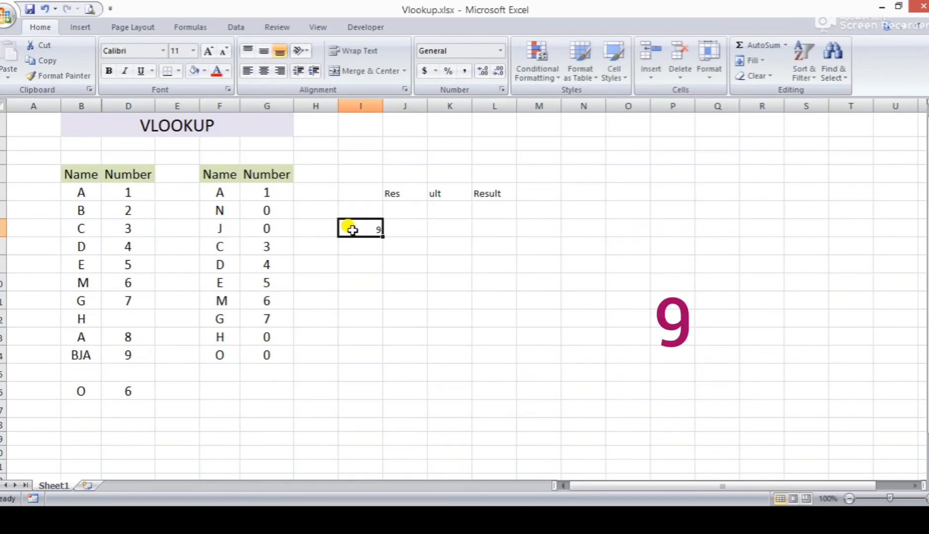
# Check the number for BJA in D14 against the trial result, and clear the trial formula from I7.
pyautogui.click(128, 354)
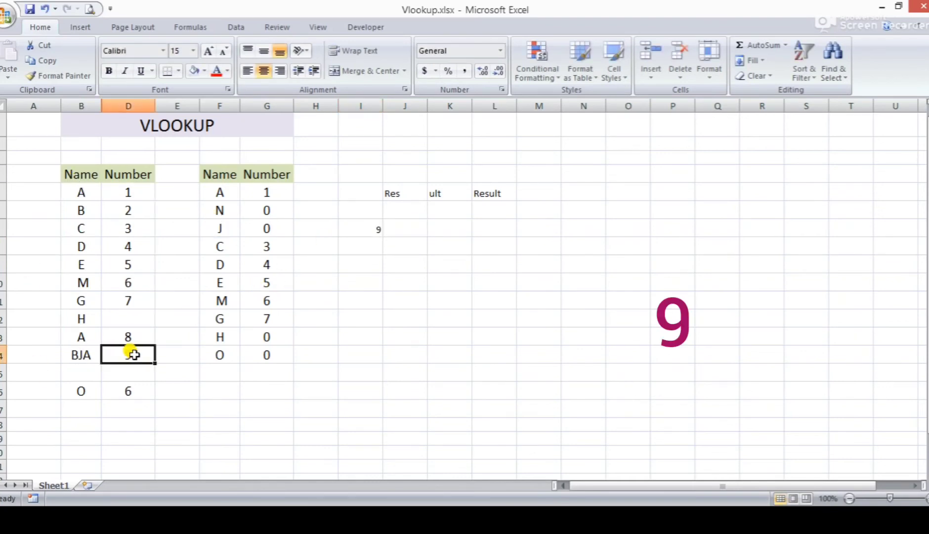
pyautogui.click(364, 226)
pyautogui.press('Delete')
# Start a replacement VLOOKUP in G7 with the lookup value "*"&F7&"*".
pyautogui.press('Left')
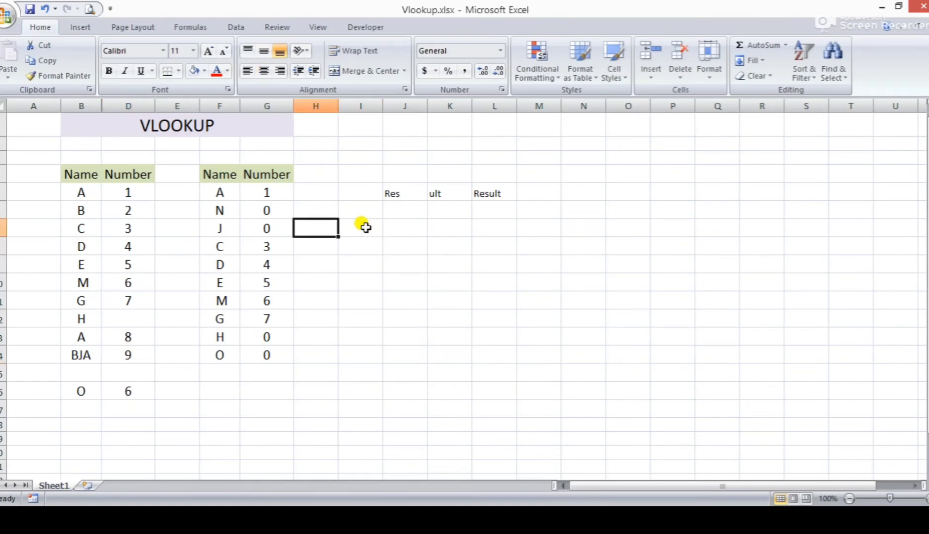
pyautogui.press('Left')
pyautogui.write('=vl')
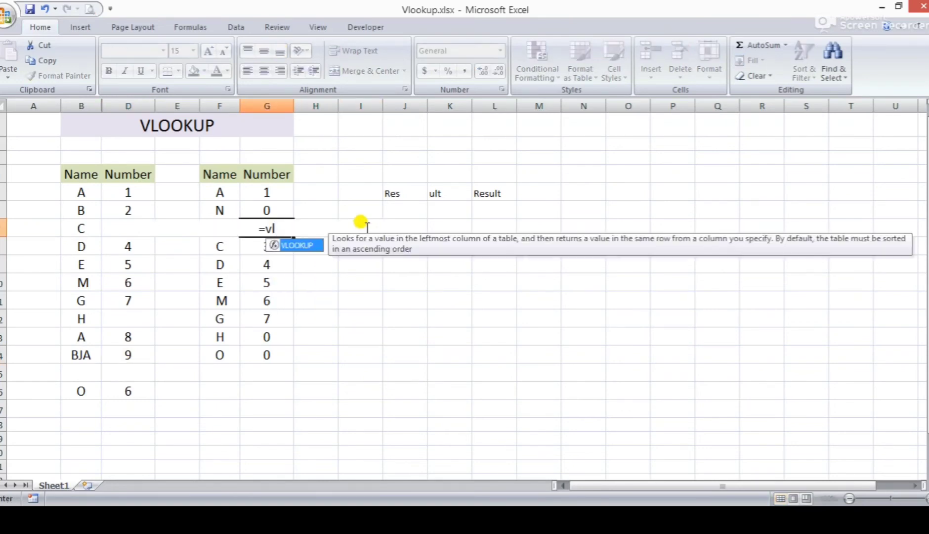
pyautogui.press('Tab')
pyautogui.write('"*"')
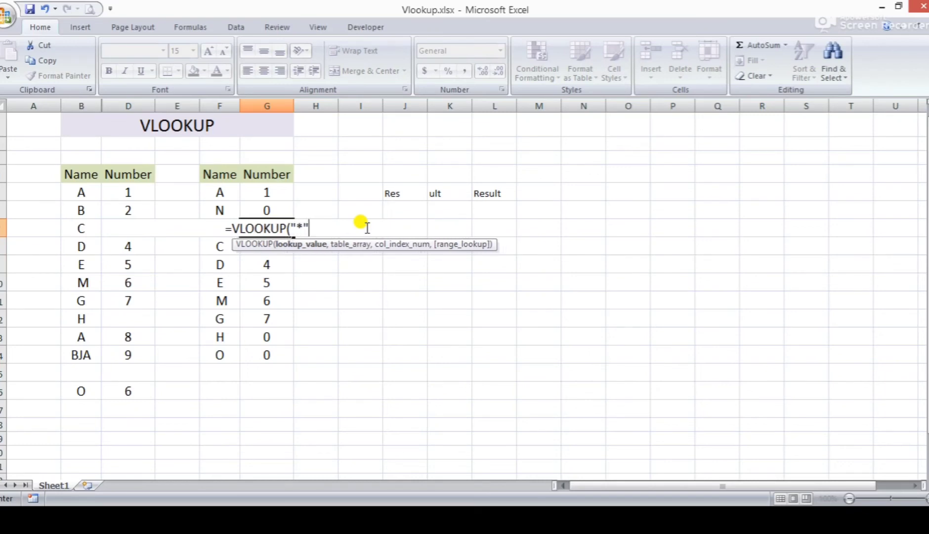
pyautogui.write('&')
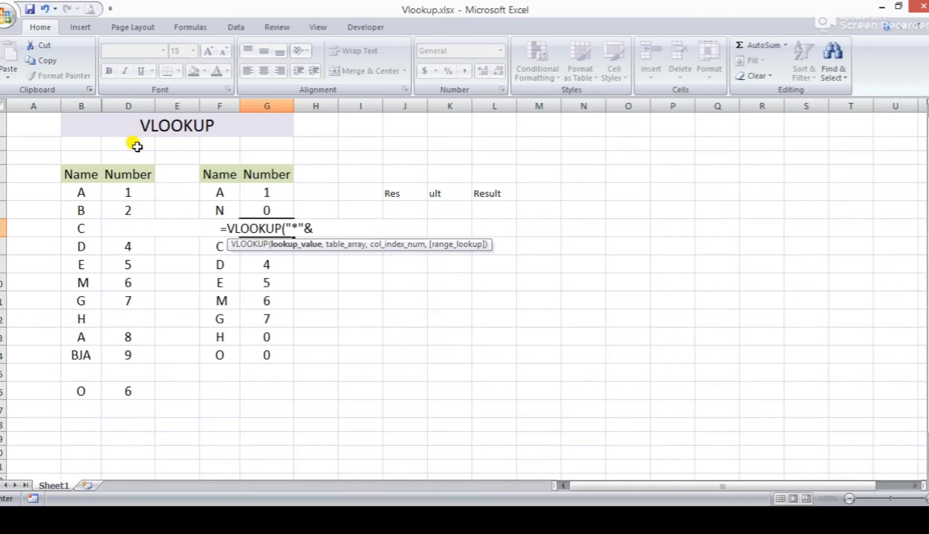
pyautogui.click(223, 205)
pyautogui.press('Down')
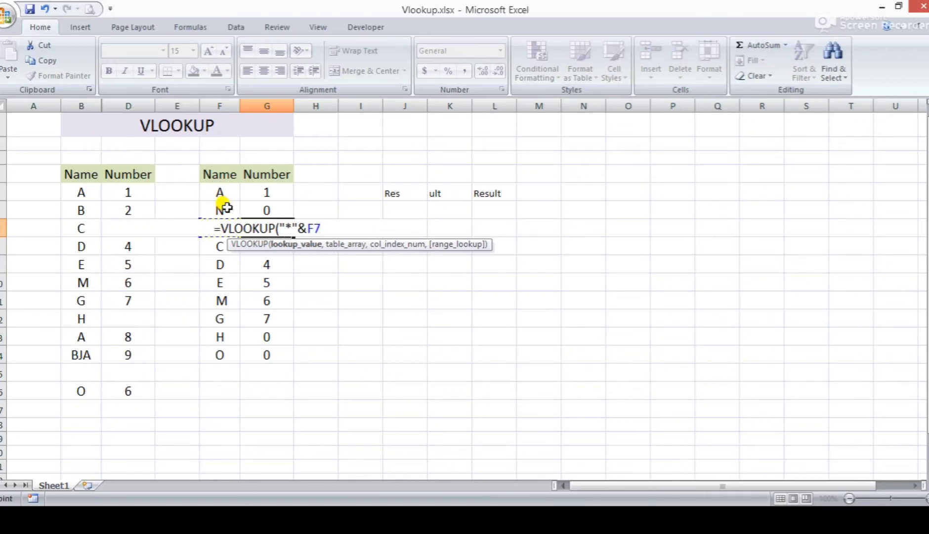
pyautogui.write('&')
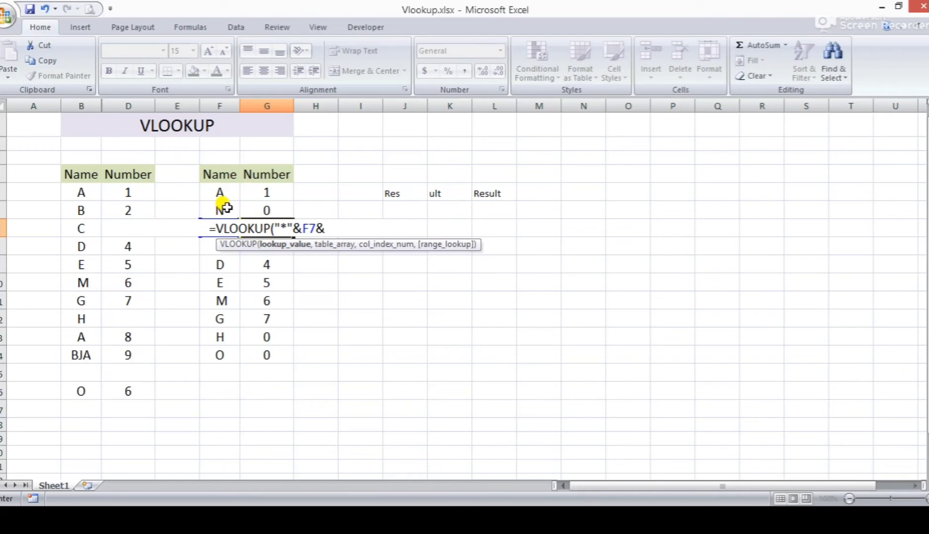
pyautogui.write('"*",')
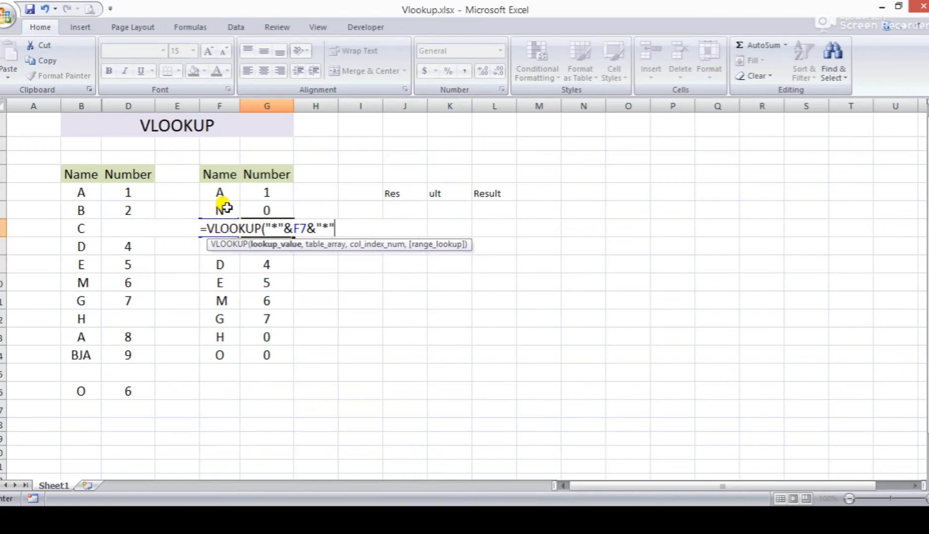
# Complete the G7 VLOOKUP with table array B5:D14, column index 3 and match type 0.
pyautogui.click(65, 193)
pyautogui.hotkey('ctrl', 'shift', 'Right')
pyautogui.hotkey('ctrl', 'shift', 'Down')
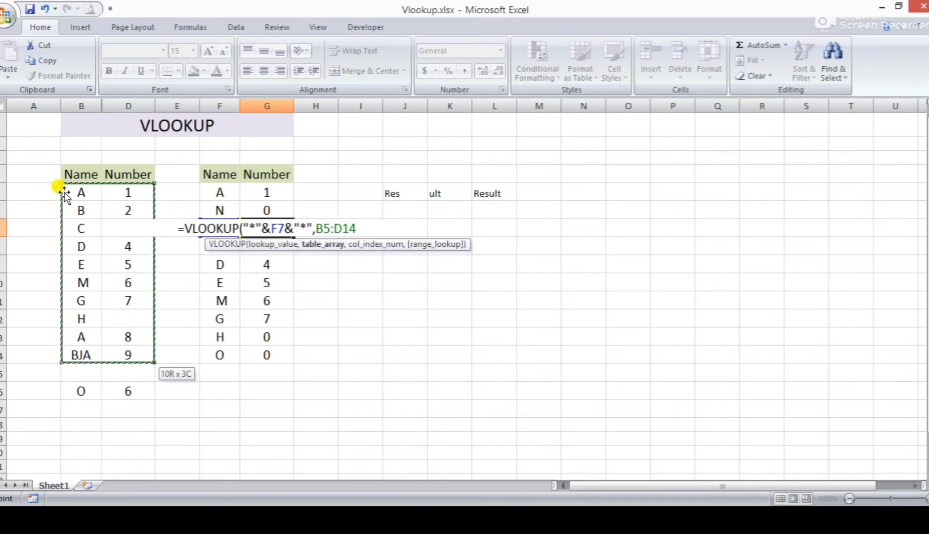
pyautogui.write(',3,0')
pyautogui.press('Return')
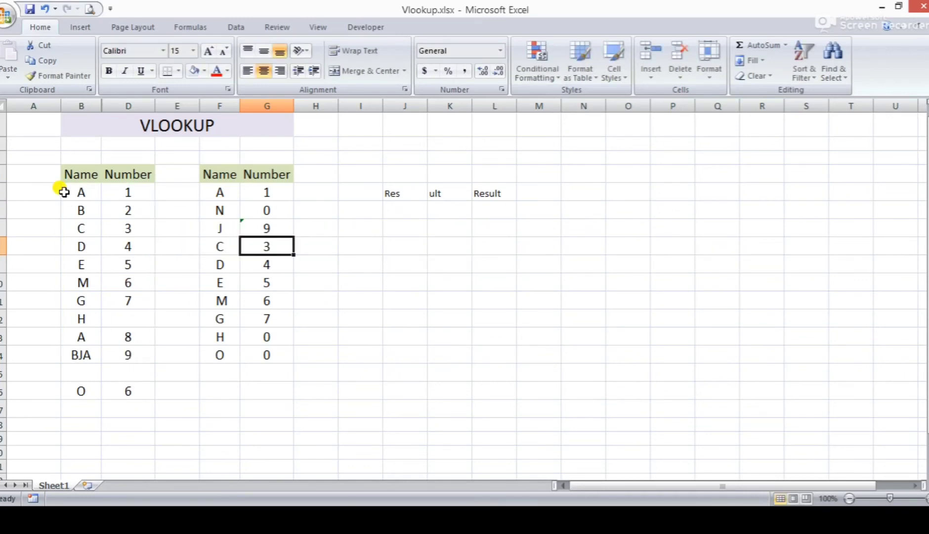
# Examine the formulas in G8 and G9 of the second table.
pyautogui.press('Up')
pyautogui.press('Down')
pyautogui.press('F2')
pyautogui.press('Escape')
pyautogui.press('Left')
pyautogui.press('Left')
pyautogui.press('Left')
pyautogui.press('Down')
pyautogui.press('Right')
pyautogui.press('Right')
pyautogui.press('Right')
pyautogui.press('F2')
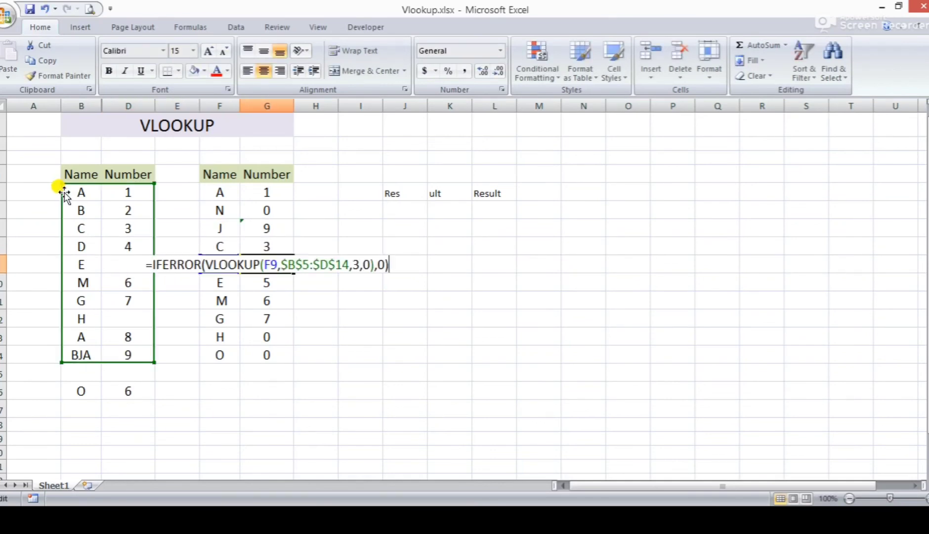
pyautogui.press('Escape')
# Compare the numbers for names D and E in the first table with those in the second table.
pyautogui.press('Left')
pyautogui.press('Left')
pyautogui.press('Left')
pyautogui.press('Left')
pyautogui.press('Up')
pyautogui.press('Right')
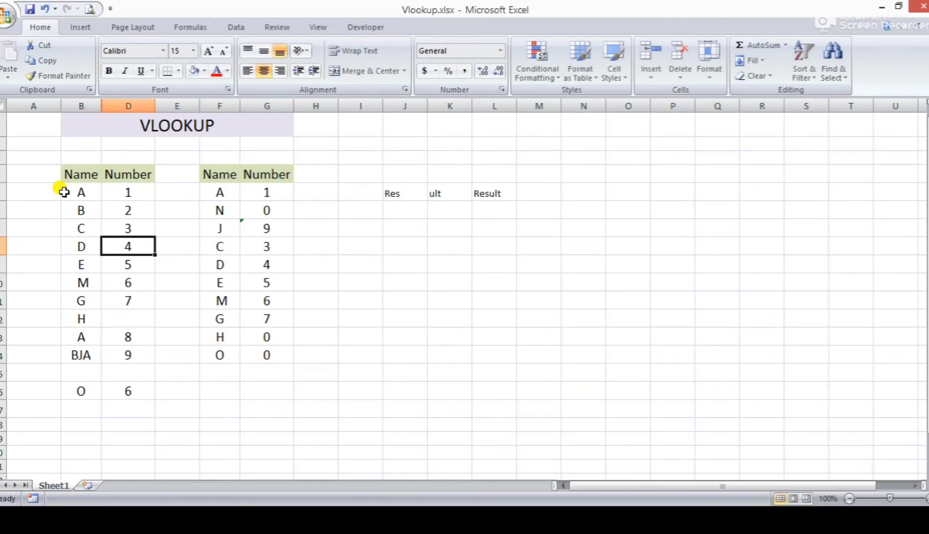
pyautogui.press('Down')
pyautogui.press('Down')
pyautogui.press('Right')
pyautogui.press('Right')
pyautogui.press('Right')
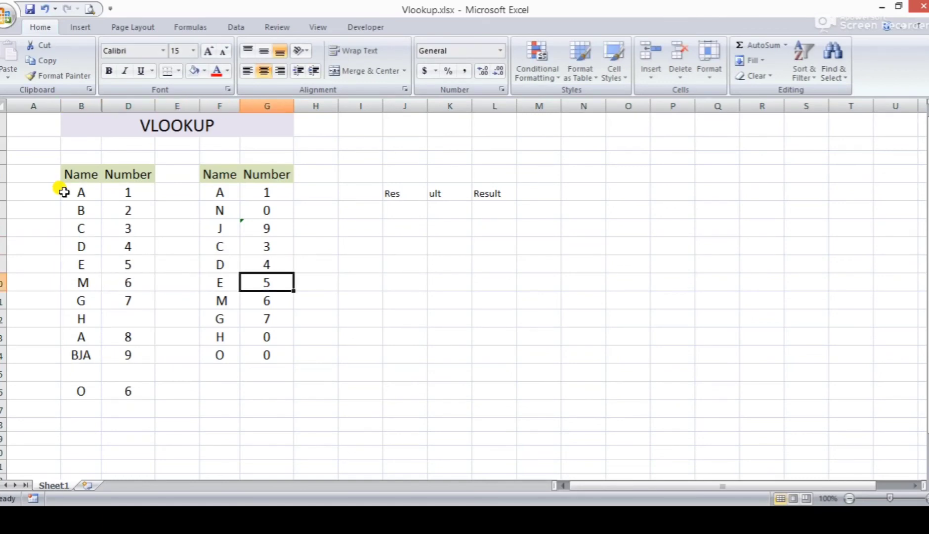
# Check the name M in B10 for a leading space and compare its row with G11 in the second table.
pyautogui.press('Down')
pyautogui.press('Left')
pyautogui.press('Up')
pyautogui.press('Left')
pyautogui.press('Left')
pyautogui.press('Left')
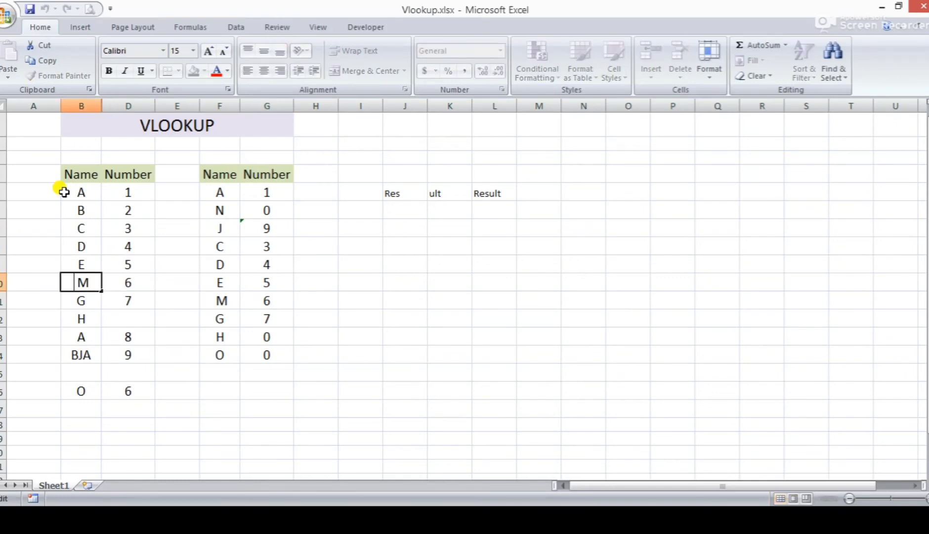
pyautogui.press('Right')
pyautogui.press('Right')
pyautogui.press('Right')
pyautogui.press('Down')
pyautogui.press('Right')
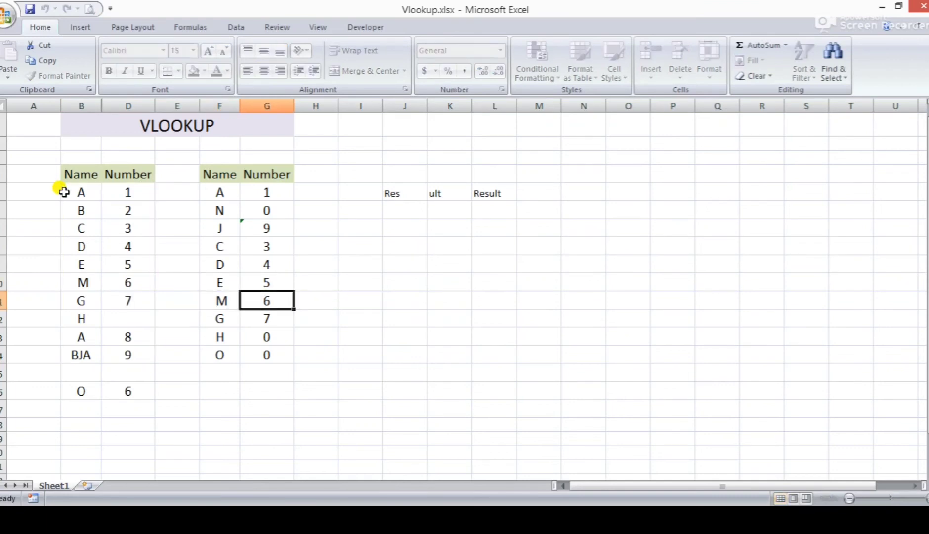
# Replace the name in F11 of the second table with "M" without a leading space.
pyautogui.press('Left')
pyautogui.press('F2')
pyautogui.press('Escape')
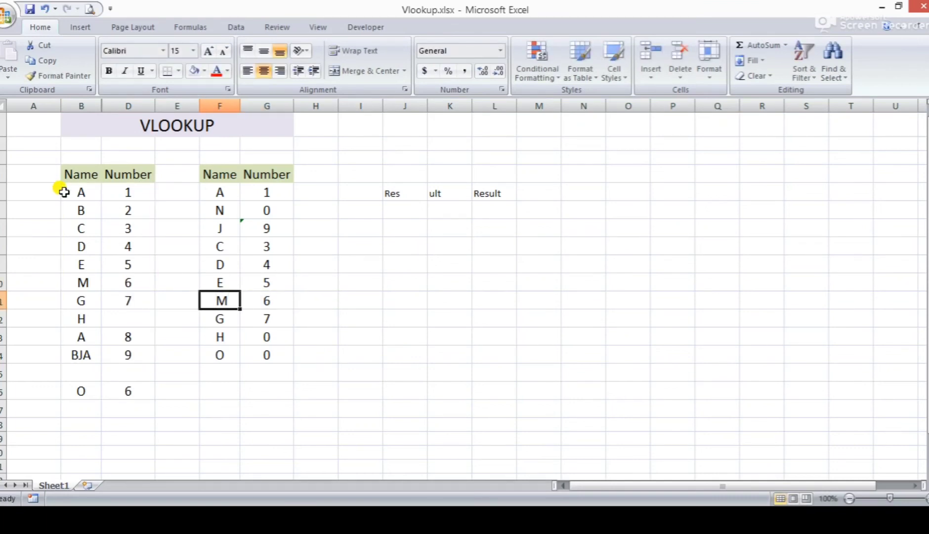
pyautogui.press('Delete')
pyautogui.write('M')
pyautogui.press('Return')
pyautogui.press('Up')
pyautogui.press('Right')
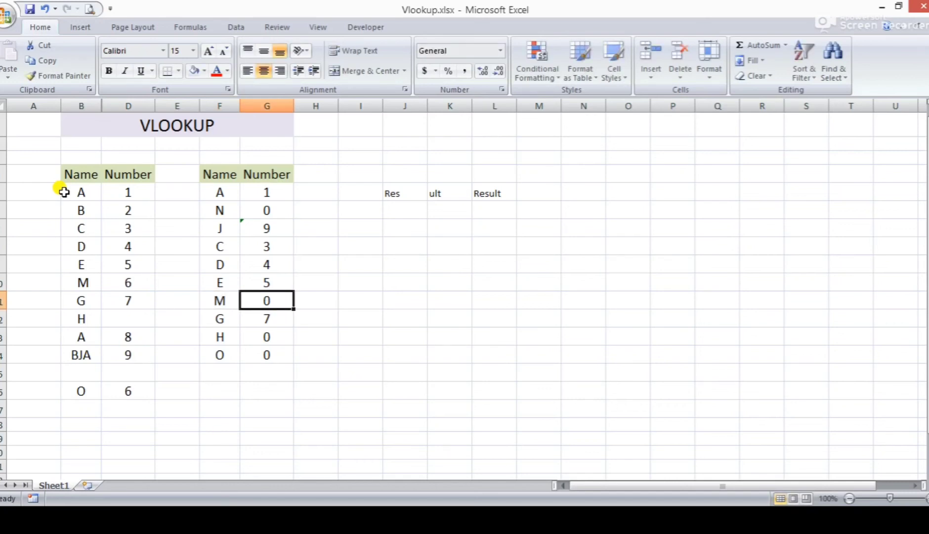
# Examine the lookup formula for the name M in G11 of the second table.
pyautogui.press('F2')
pyautogui.press('Escape')
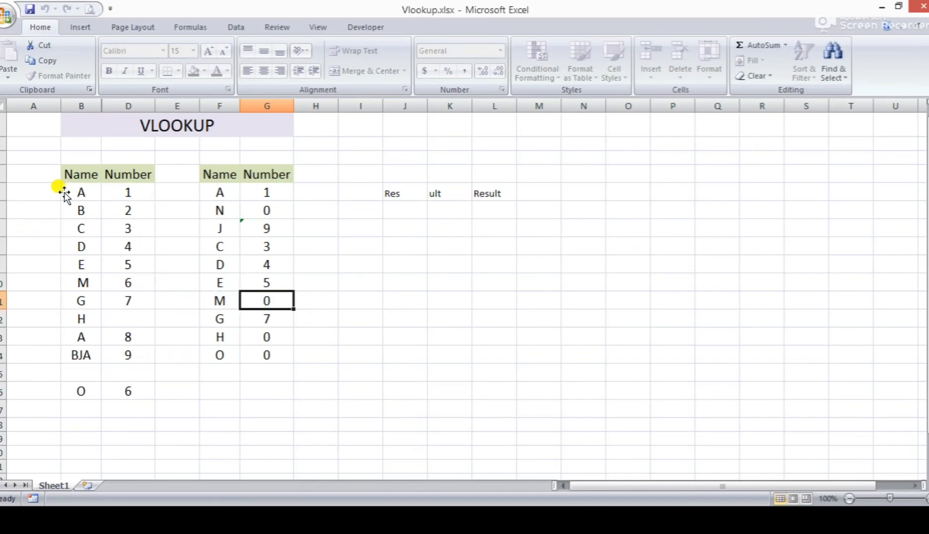
pyautogui.press('F2')
pyautogui.press('Escape')
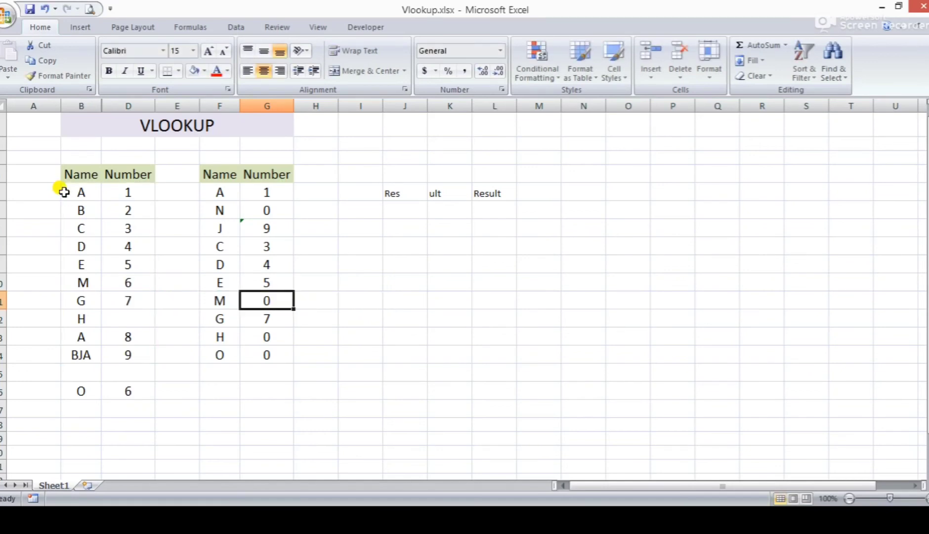
pyautogui.press('Left')
pyautogui.press('F2')
pyautogui.press('Escape')
pyautogui.press('Right')
pyautogui.press('F2')
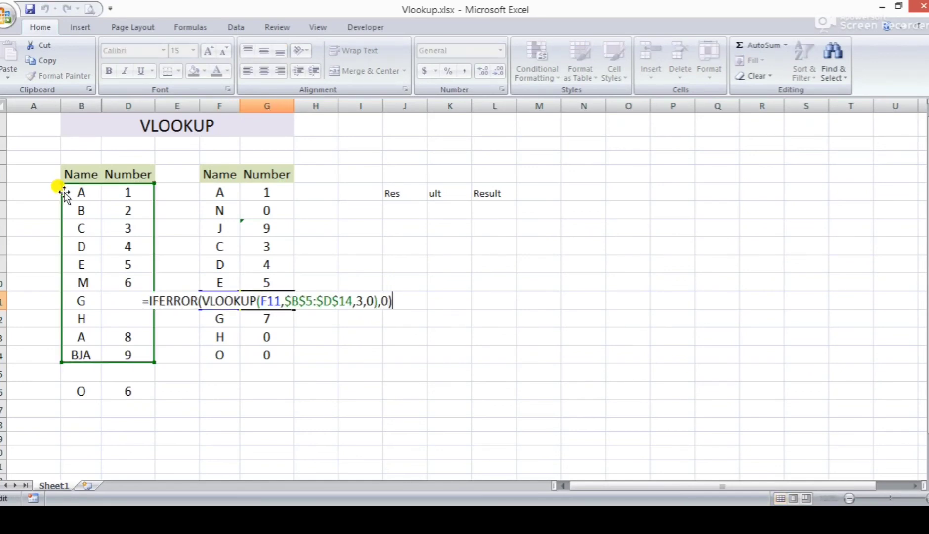
pyautogui.press('Escape')
pyautogui.press('F2')
pyautogui.press('Escape')
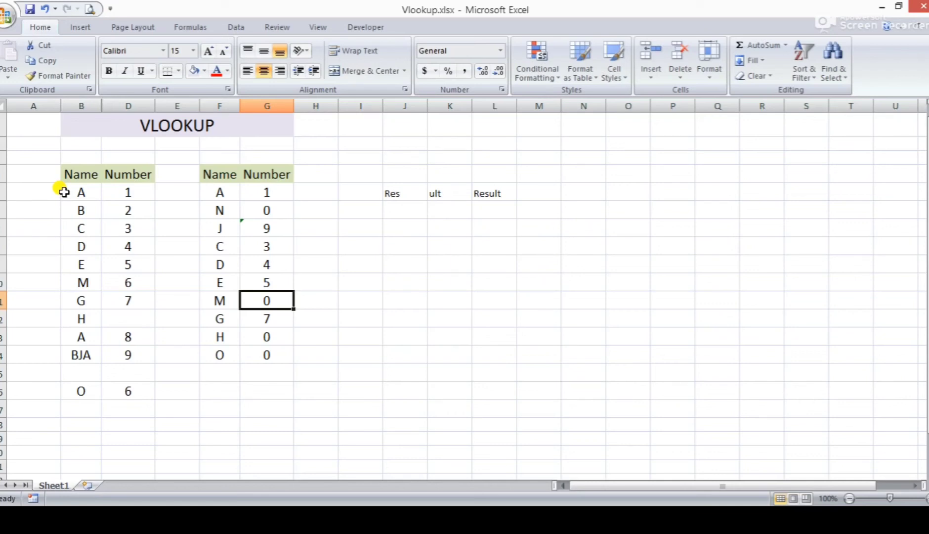
# Remove the leading space from the name M in B10 of the first table.
pyautogui.press('Left')
pyautogui.press('Left')
pyautogui.press('Left')
pyautogui.press('Left')
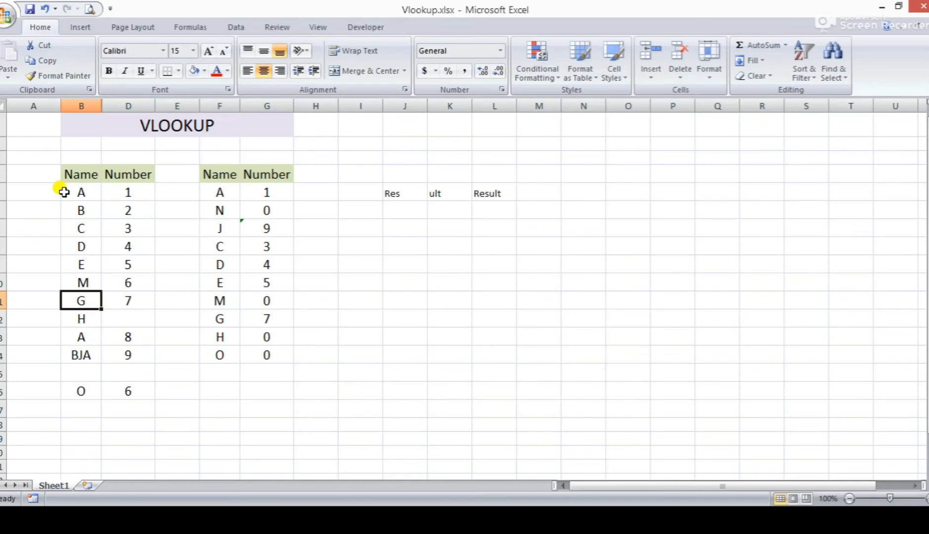
pyautogui.press('Up')
pyautogui.press('Up')
pyautogui.press('Up')
pyautogui.press('Up')
pyautogui.press('Up')
pyautogui.press('Up')
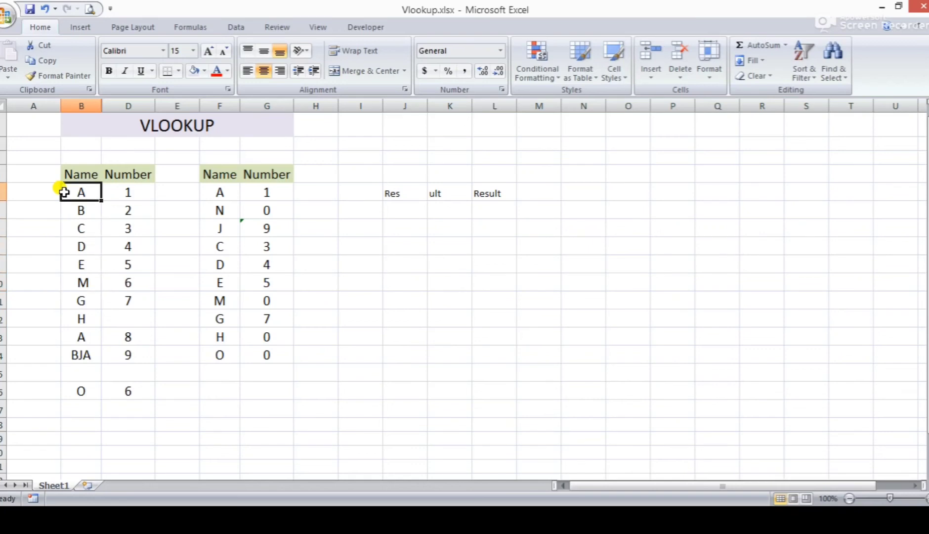
pyautogui.press('Down')
pyautogui.press('Down')
pyautogui.press('Down')
pyautogui.press('Down')
pyautogui.press('Down')
pyautogui.press('F2')
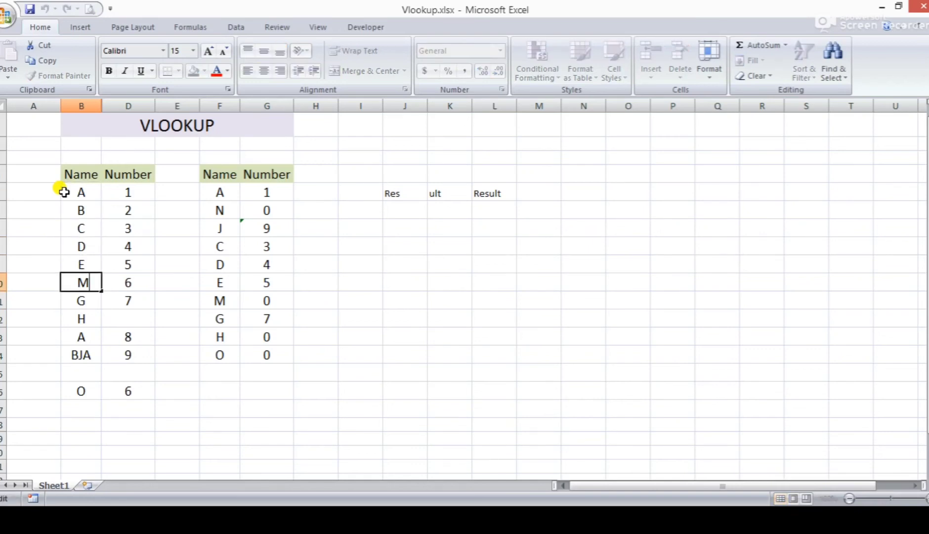
pyautogui.press('Home')
pyautogui.hotkey('shift', 'Home')
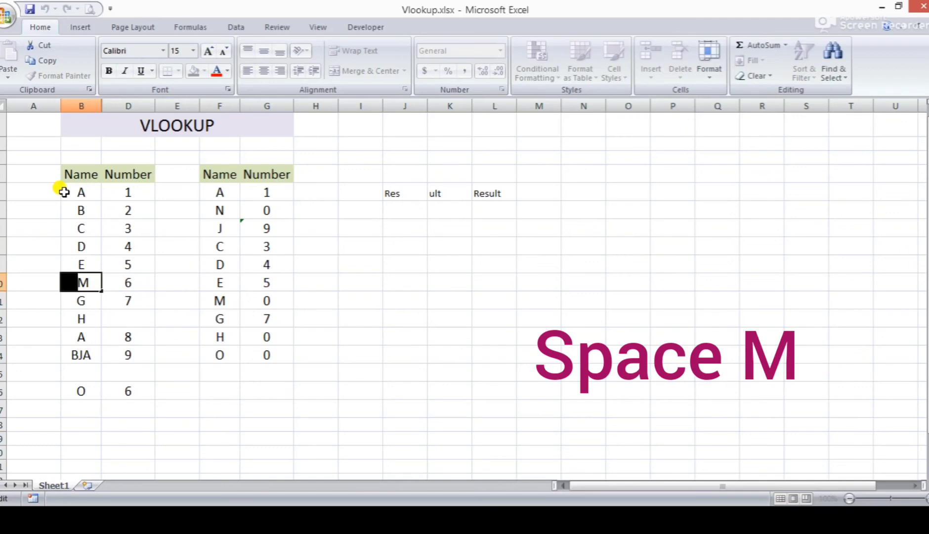
pyautogui.press('Delete')
pyautogui.press('Return')
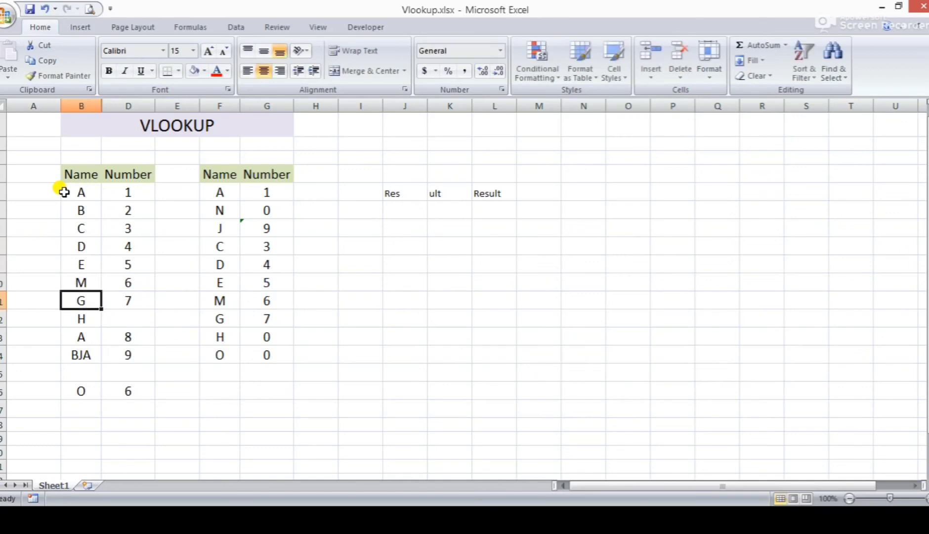
# Undo and redo the removal of the leading space in B10, comparing the number for M in G11.
pyautogui.press('Right')
pyautogui.press('Right')
pyautogui.press('Right')
pyautogui.press('Right')
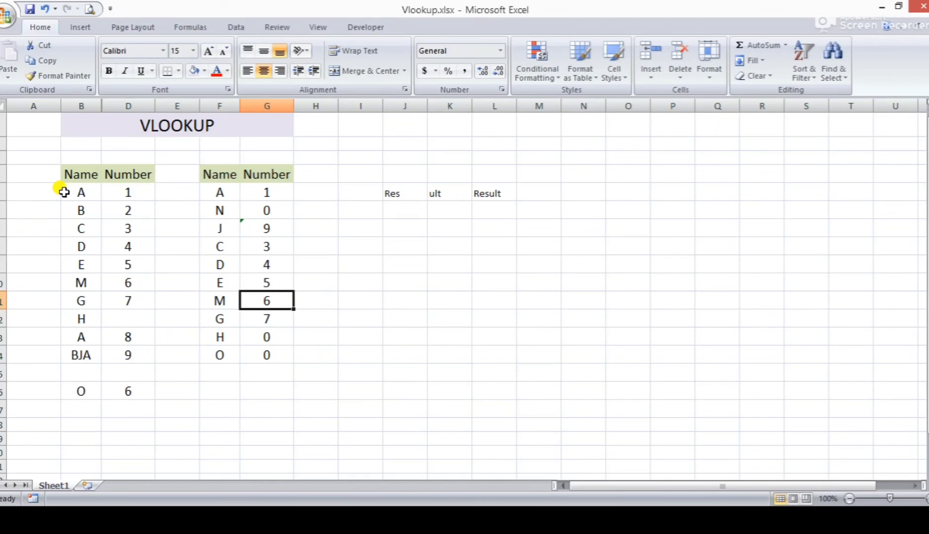
pyautogui.hotkey('ctrl', 'z')
pyautogui.press('Right')
pyautogui.press('Right')
pyautogui.press('Right')
pyautogui.press('Right')
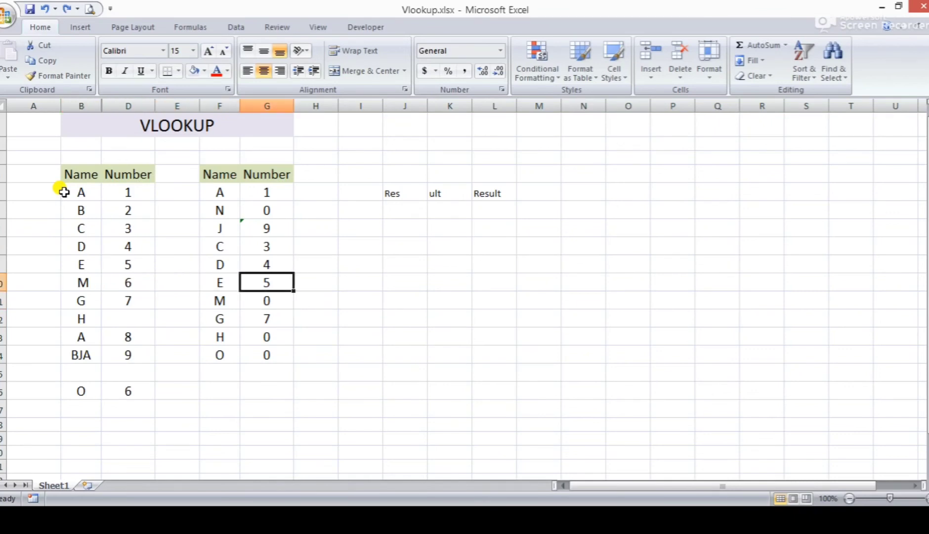
pyautogui.hotkey('ctrl', 'y')
pyautogui.press('Down')
pyautogui.press('Right')
pyautogui.press('Right')
pyautogui.press('Right')
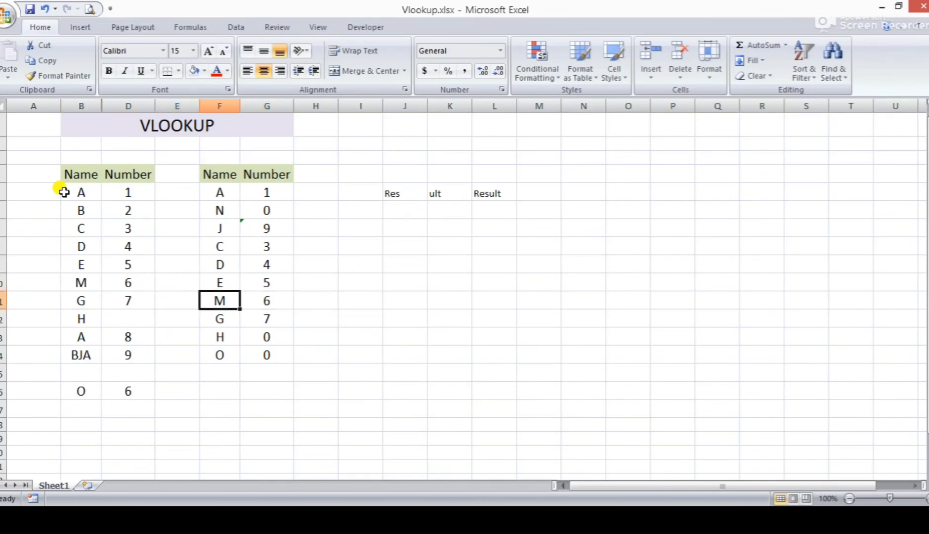
# Check the formula in G11 and compare the name M in both tables.
pyautogui.press('Right')
pyautogui.press('F2')
pyautogui.press('Escape')
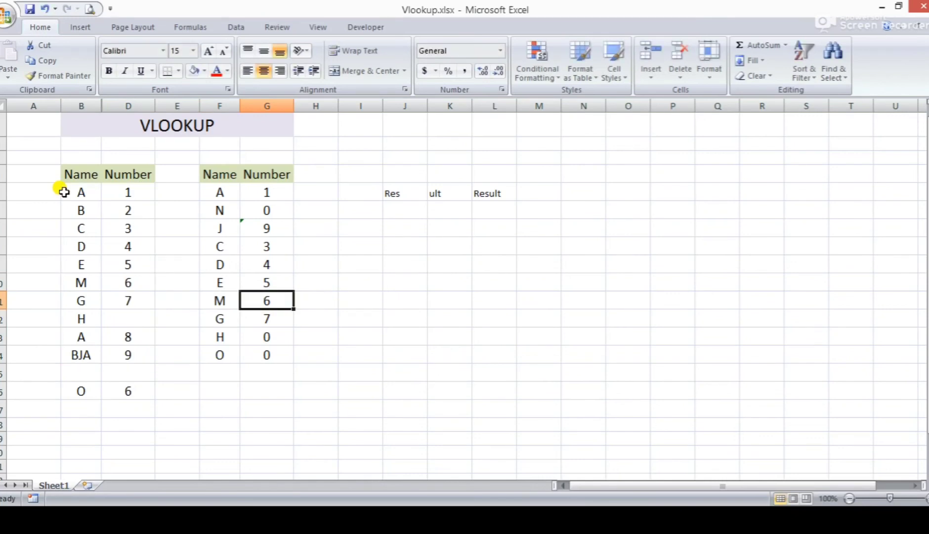
pyautogui.press('Left')
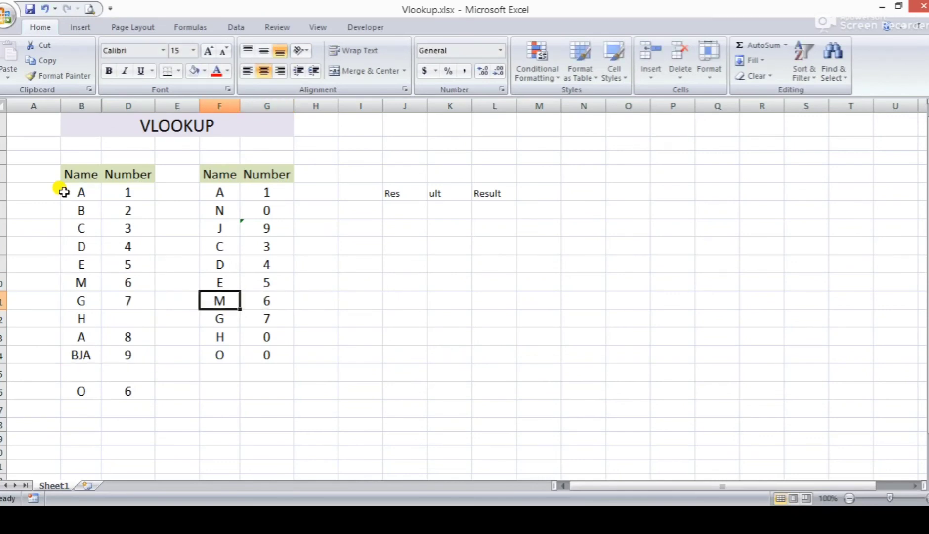
pyautogui.press('Up')
pyautogui.press('Up')
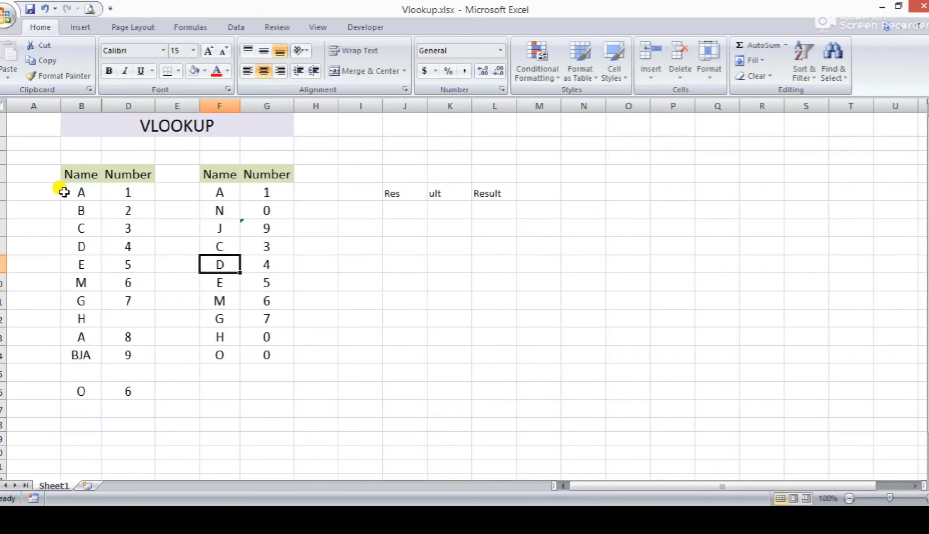
pyautogui.hotkey('ctrl', 'Up')
pyautogui.press('Down')
pyautogui.press('Down')
pyautogui.press('Left')
pyautogui.press('Left')
pyautogui.press('Left')
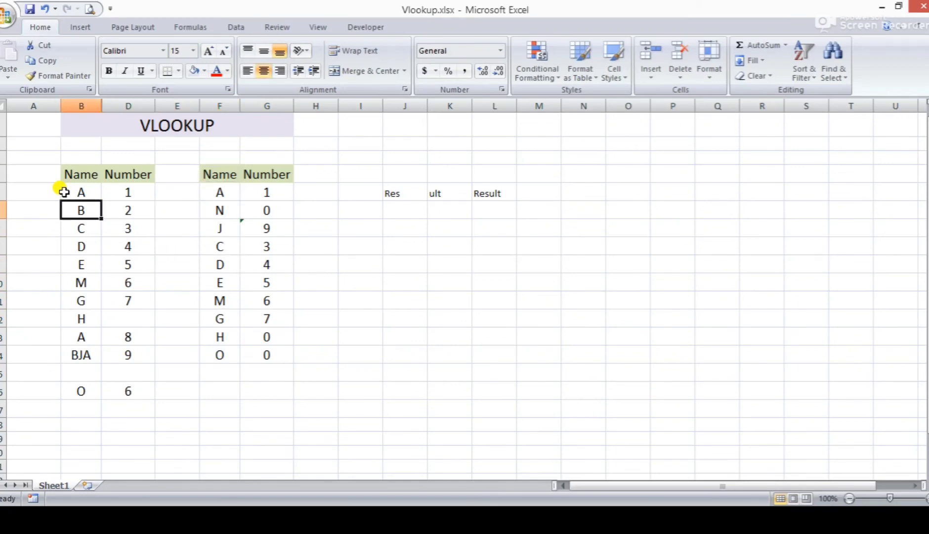
pyautogui.press('Down')
pyautogui.press('Down')
pyautogui.press('Down')
pyautogui.press('Down')
pyautogui.press('Right')
pyautogui.press('Right')
pyautogui.press('Right')
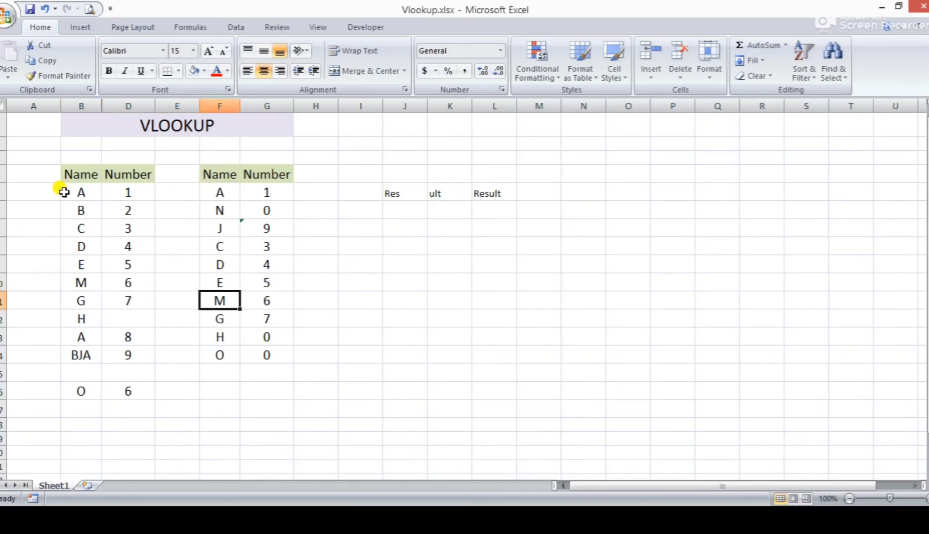
# Examine the formulas for the names G and H in G12 and G13.
pyautogui.press('Down')
pyautogui.press('Right')
pyautogui.press('F2')
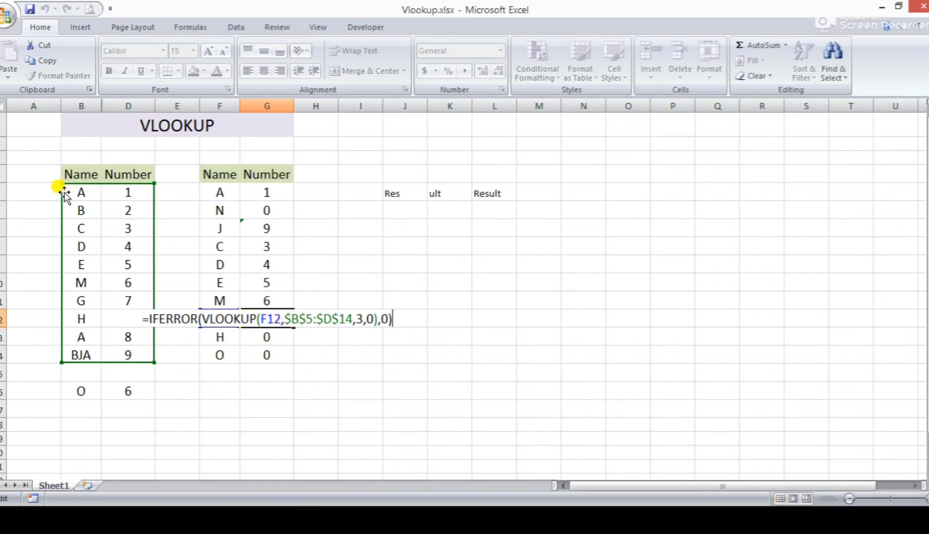
pyautogui.press('Escape')
pyautogui.press('Down')
pyautogui.press('F2')
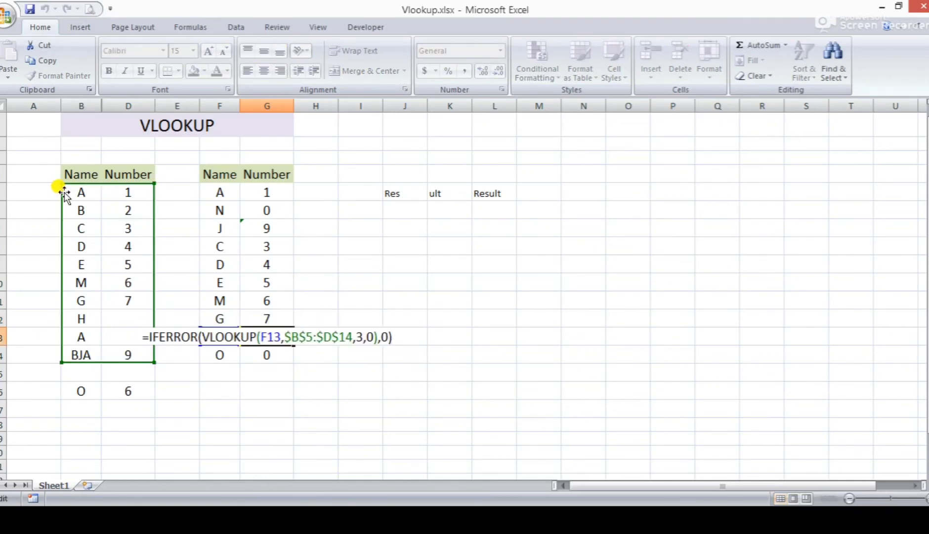
pyautogui.press('Escape')
# Compare the Number cell for H in D12 with the formula in G13.
pyautogui.press('Up')
pyautogui.press('Up')
pyautogui.press('Left')
pyautogui.press('Left')
pyautogui.press('Left')
pyautogui.press('Down')
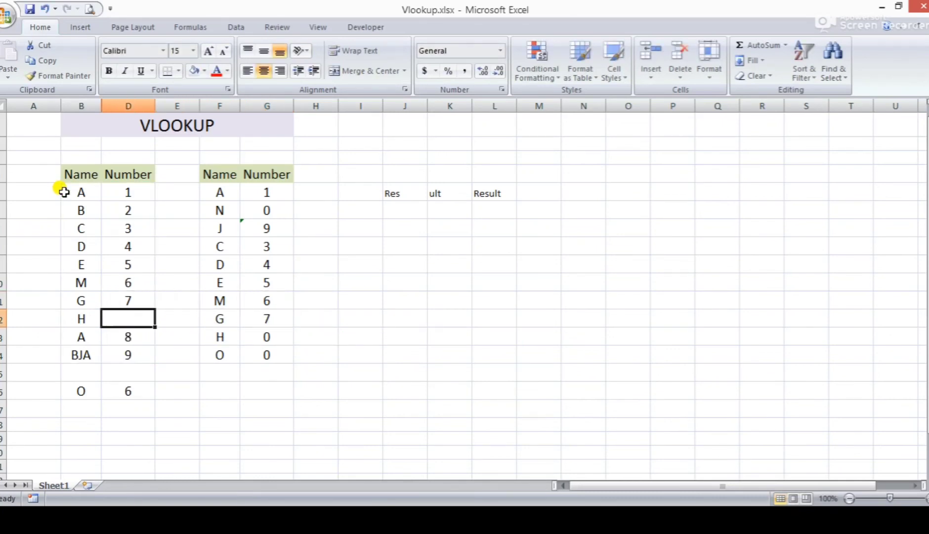
pyautogui.press('Right')
pyautogui.press('Right')
pyautogui.press('Right')
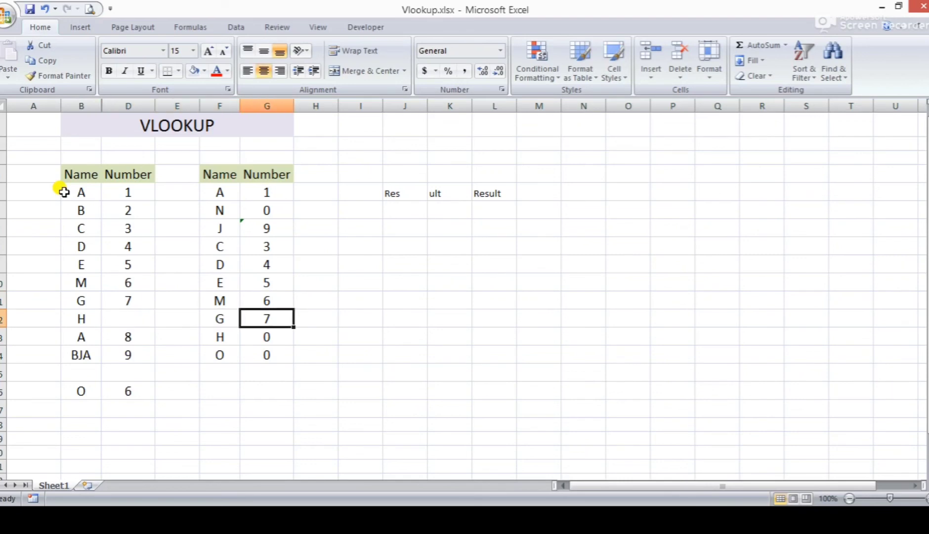
pyautogui.press('Down')
pyautogui.press('F2')
pyautogui.press('Escape')
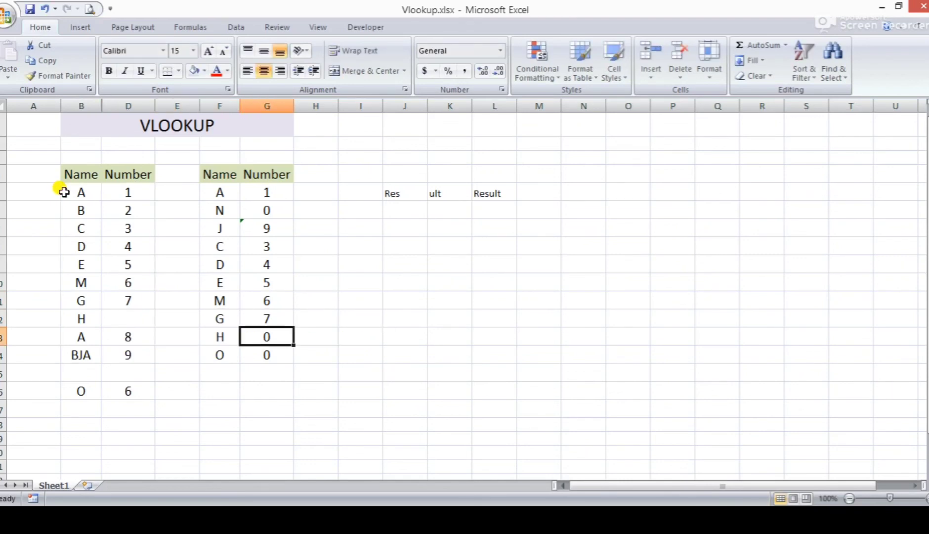
# Check the second entry for the name A and its number in row 13 of the first table.
pyautogui.press('Down')
pyautogui.press('Up')
pyautogui.press('Up')
pyautogui.press('Down')
pyautogui.press('Left')
pyautogui.press('Left')
pyautogui.press('Left')
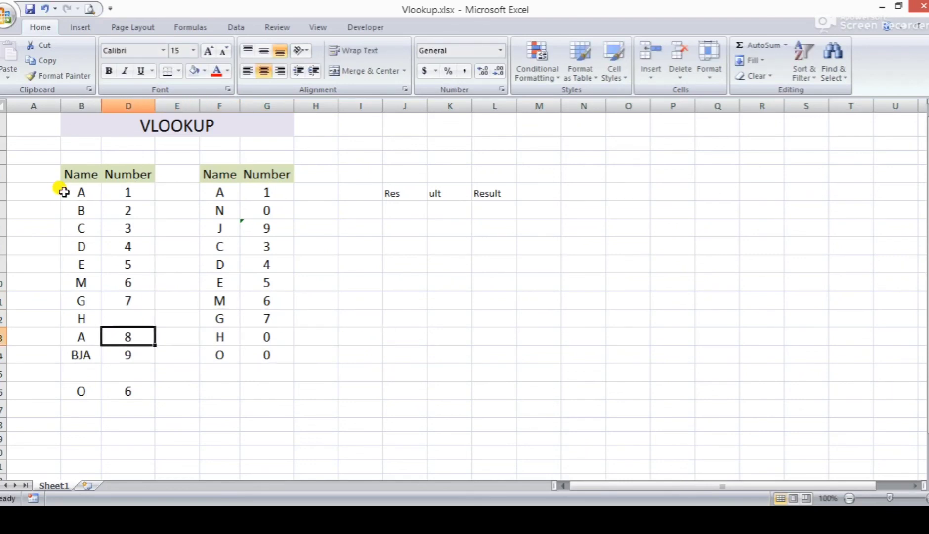
pyautogui.press('Left')
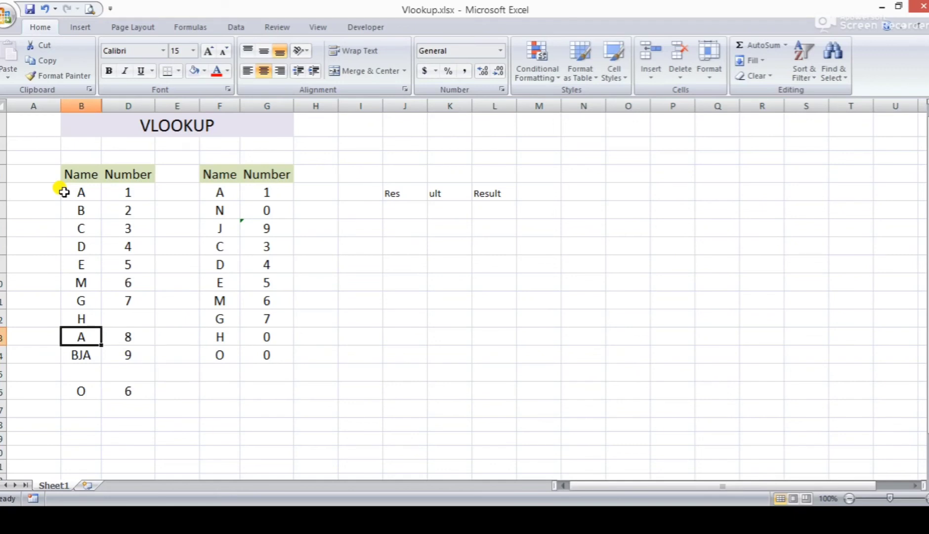
pyautogui.press('Right')
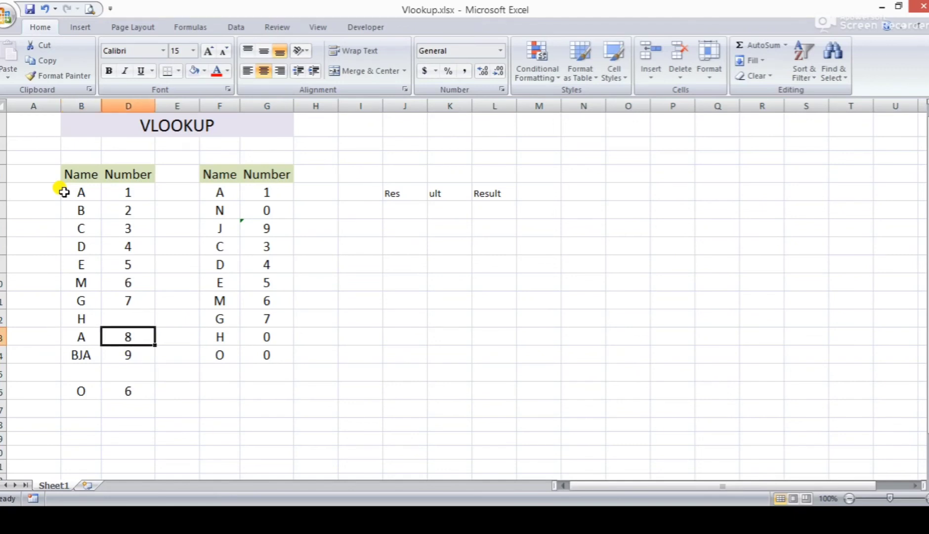
# Examine the lookup formula for the name A in G5 of the second table.
pyautogui.press('Right')
pyautogui.press('Right')
pyautogui.press('Right')
pyautogui.press('Up')
pyautogui.press('Up')
pyautogui.press('Up')
pyautogui.press('Up')
pyautogui.press('Up')
pyautogui.press('Up')
pyautogui.press('Up')
pyautogui.press('Up')
pyautogui.press('F2')
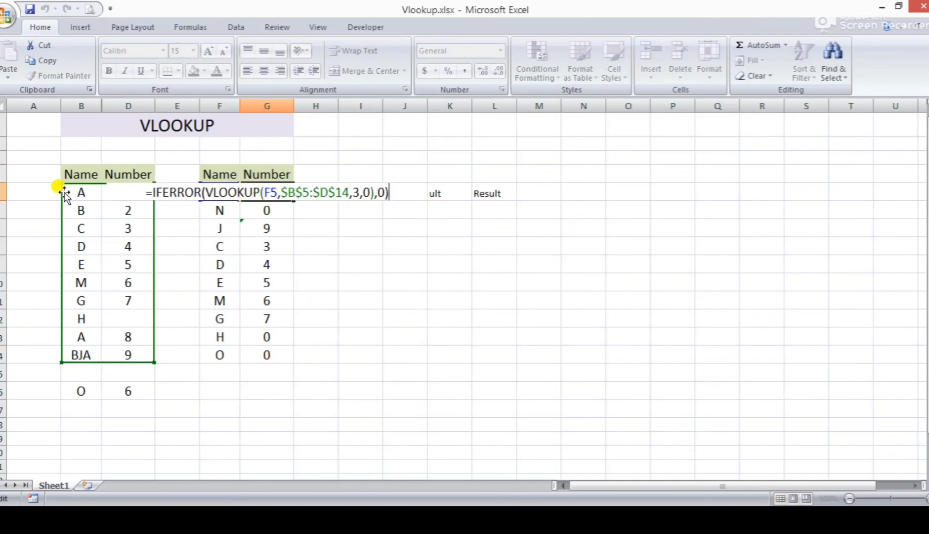
pyautogui.press('Escape')
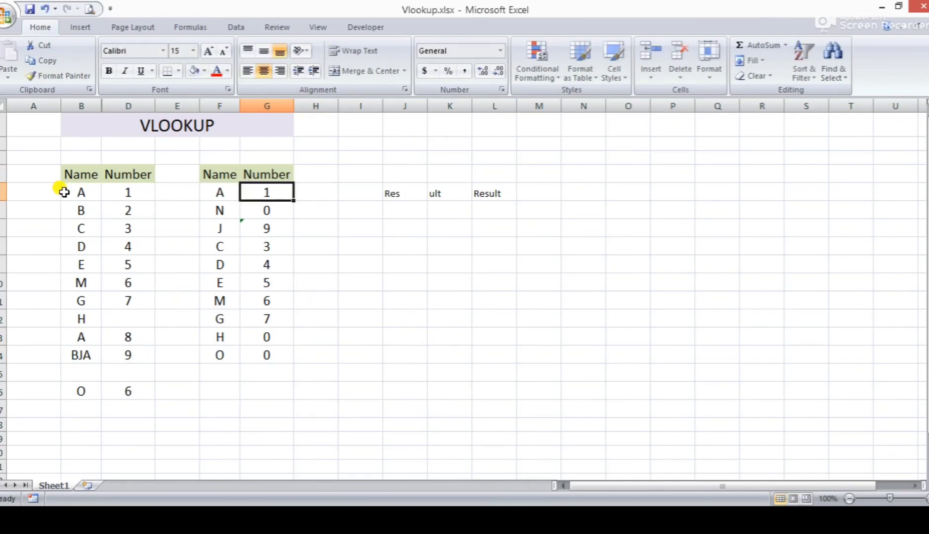
pyautogui.press('Left')
pyautogui.press('Left')
pyautogui.press('Left')
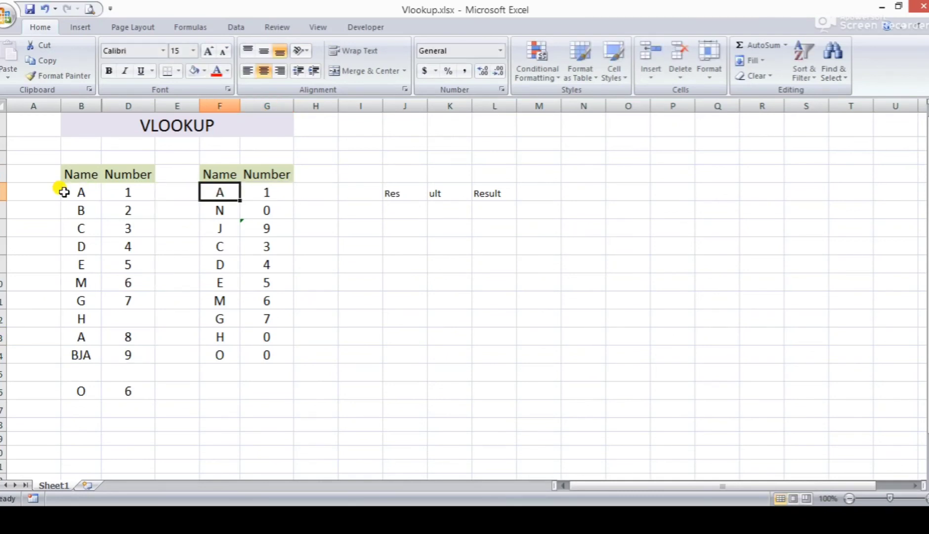
pyautogui.press('Right')
pyautogui.press('Right')
pyautogui.press('Right')
pyautogui.press('F2')
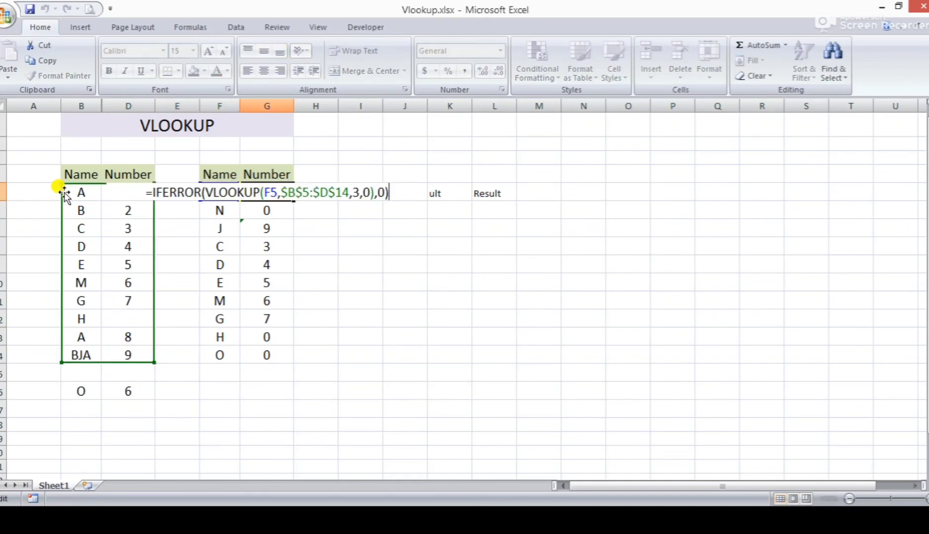
pyautogui.press('Escape')
pyautogui.press('F2')
pyautogui.press('Escape')
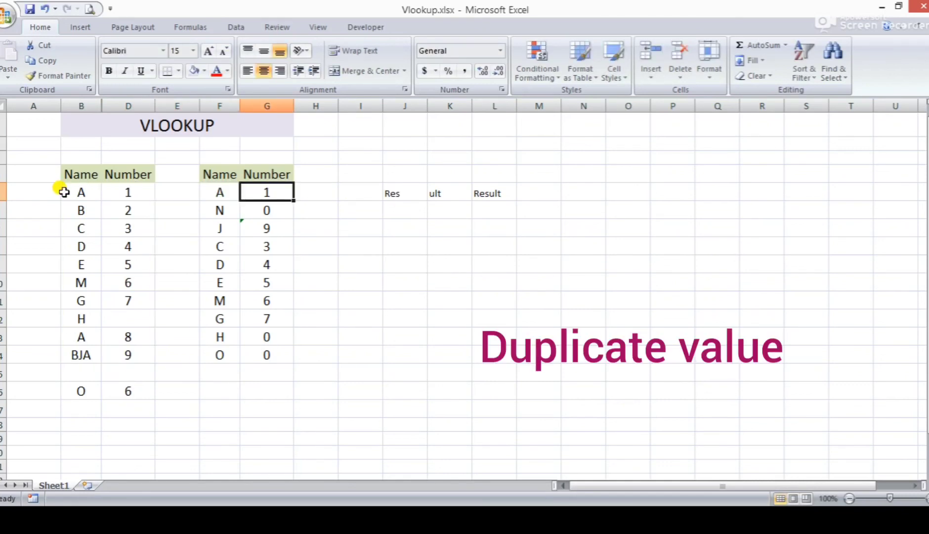
# Try to select the whole Name column of the first table from its first A cell.
pyautogui.press('Left')
pyautogui.press('Left')
pyautogui.press('Left')
pyautogui.press('Down')
pyautogui.press('Left')
pyautogui.press('Up')
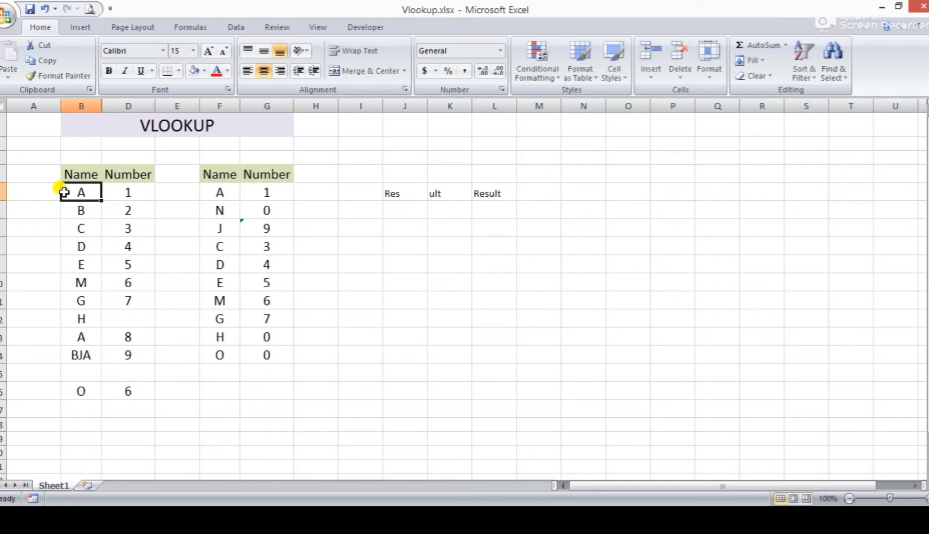
pyautogui.press('Up')
pyautogui.press('Down')
pyautogui.hotkey('ctrl', 'space')
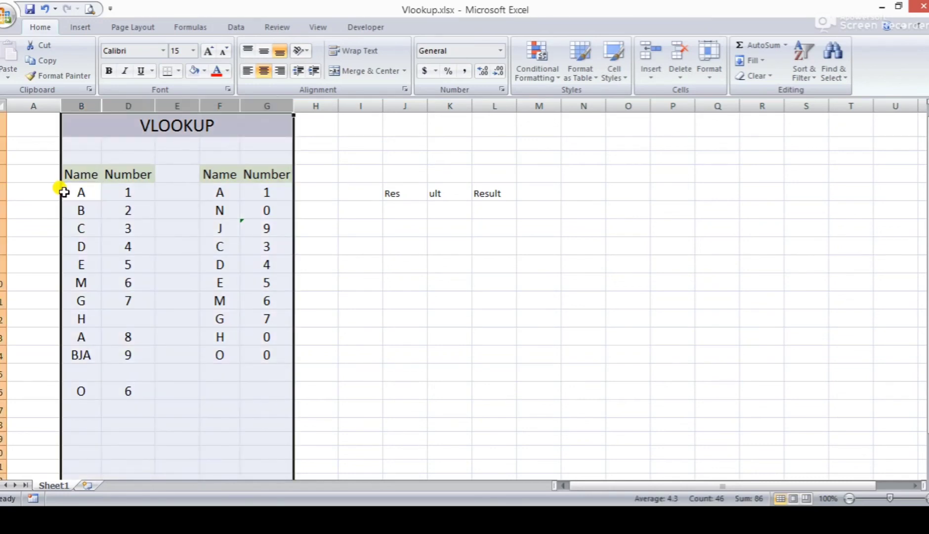
pyautogui.press('Down')
pyautogui.press('Up')
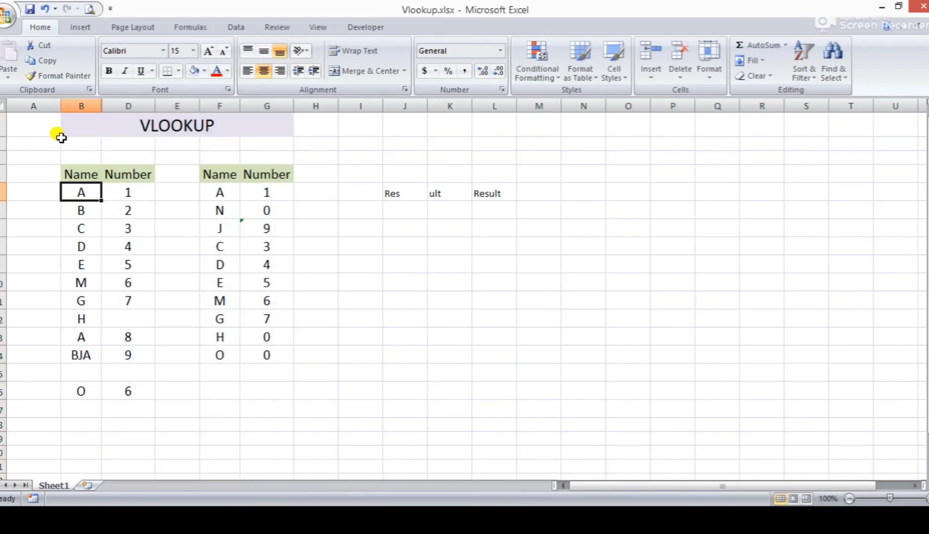
# Highlight duplicate values in column B using conditional formatting with Light Red Fill with Dark Red Text.
pyautogui.click(77, 104)
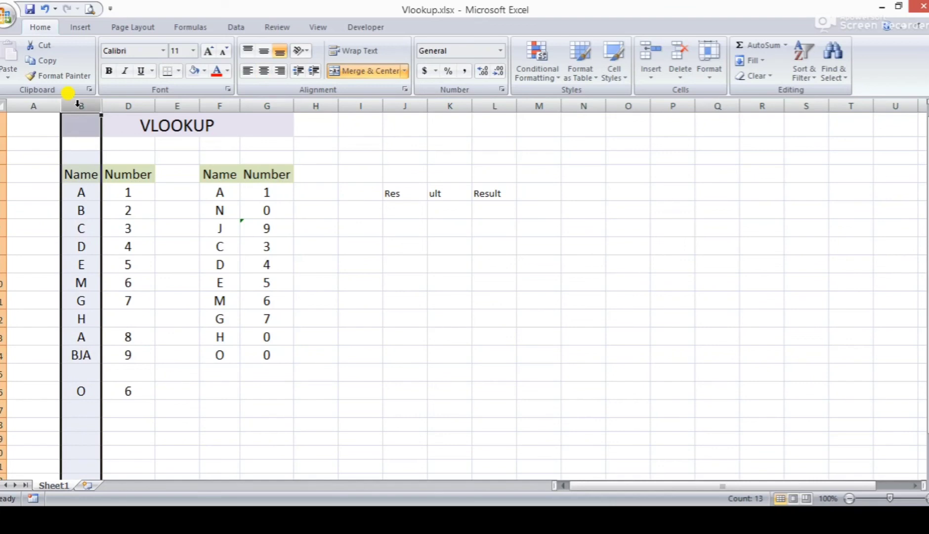
pyautogui.hotkey('alt', 'h')
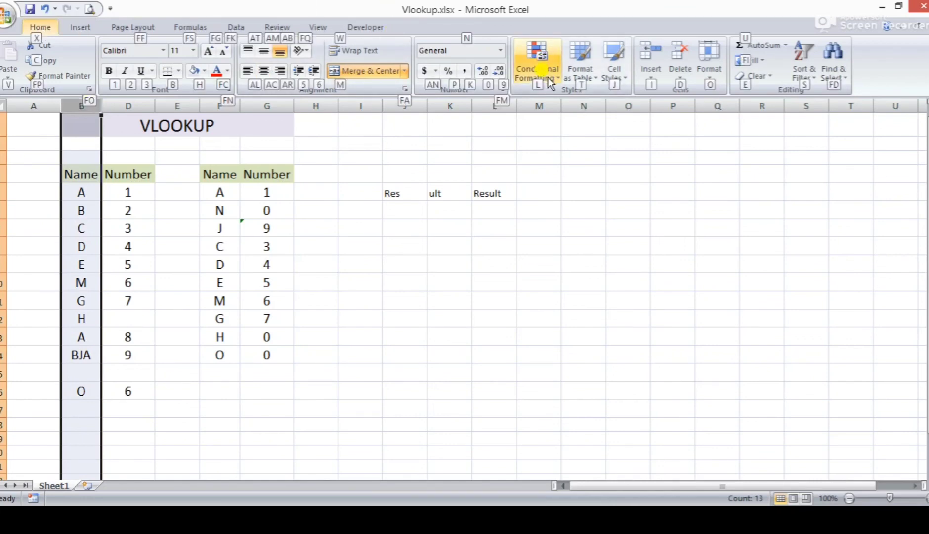
pyautogui.press('l')
pyautogui.press('h')
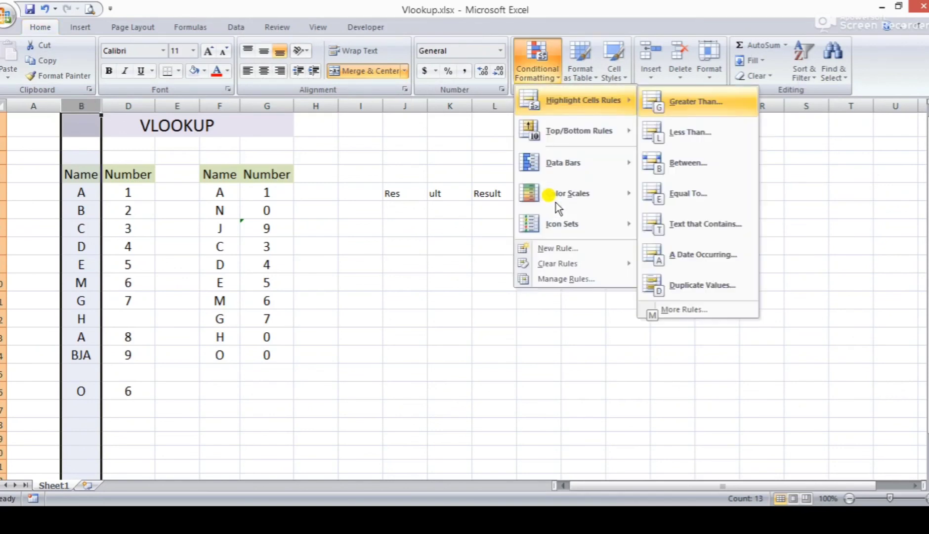
pyautogui.press('Down')
pyautogui.press('Down')
pyautogui.press('Down')
pyautogui.press('Down')
pyautogui.press('Down')
pyautogui.press('Down')
pyautogui.press('Return')
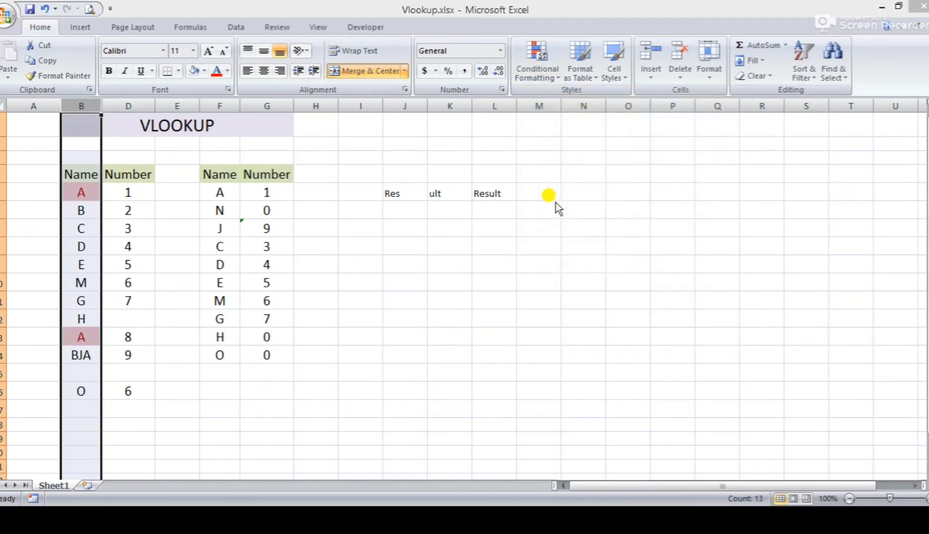
pyautogui.hotkey('alt', 'Down')
pyautogui.press('Return')
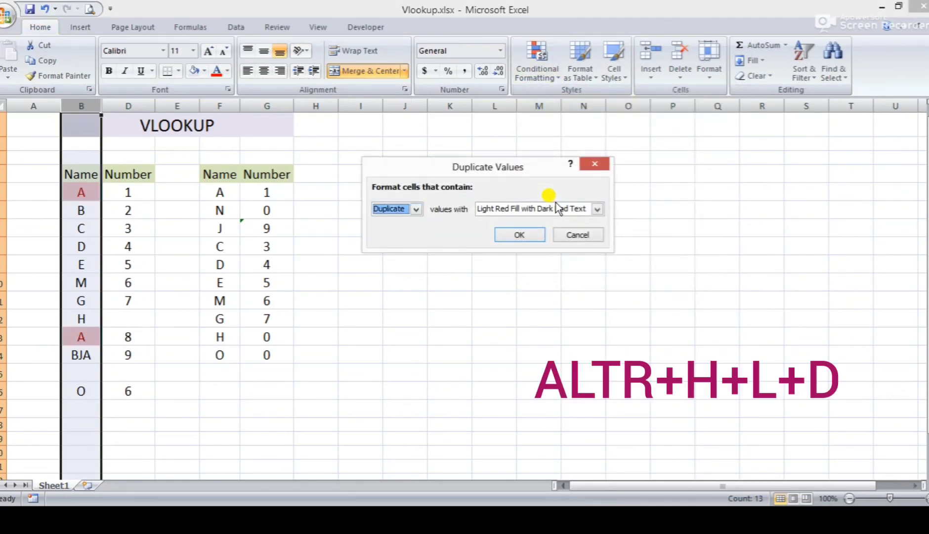
pyautogui.press('Return')
# Check the highlighted duplicate entries in the first table's Name column down to row 13.
pyautogui.press('Down')
pyautogui.press('Down')
pyautogui.press('Down')
pyautogui.press('Down')
pyautogui.press('Down')
pyautogui.press('Down')
pyautogui.press('Down')
pyautogui.press('Down')
pyautogui.press('Down')
pyautogui.press('Down')
pyautogui.press('Down')
pyautogui.press('Down')
pyautogui.press('Down')
pyautogui.press('Down')
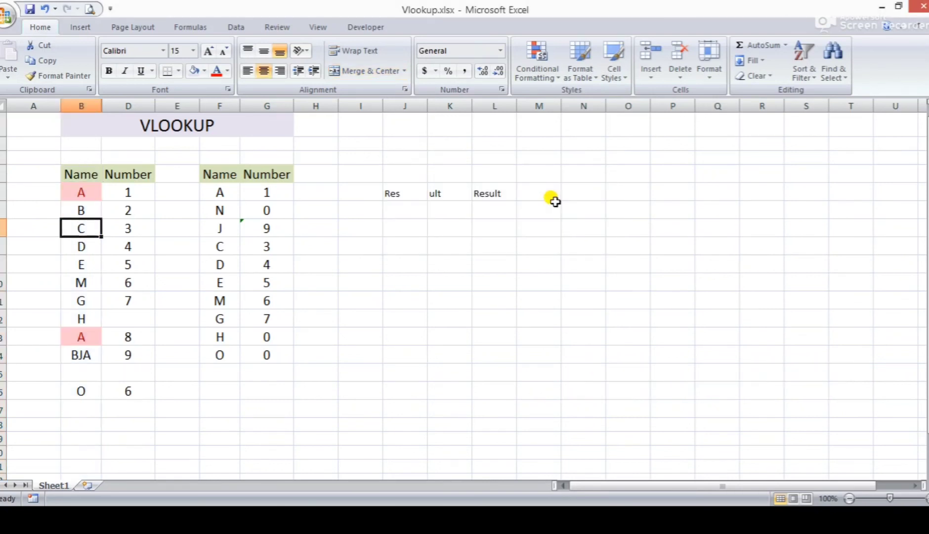
pyautogui.press('Up')
pyautogui.press('Up')
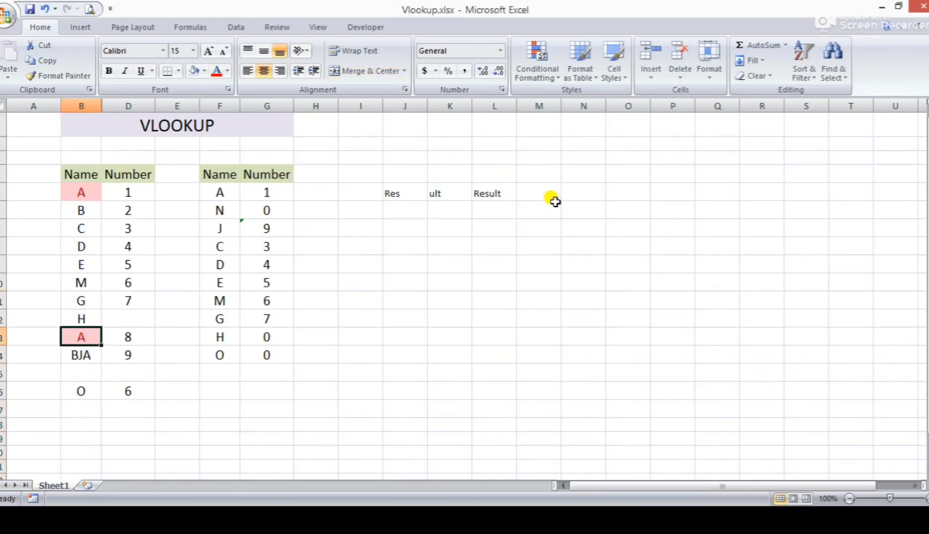
# Add a leading space before the name A in B5 of the first table.
pyautogui.press('Right')
pyautogui.press('Up')
pyautogui.press('Up')
pyautogui.press('Up')
pyautogui.press('Up')
pyautogui.press('Up')
pyautogui.press('Up')
pyautogui.press('Up')
pyautogui.press('Up')
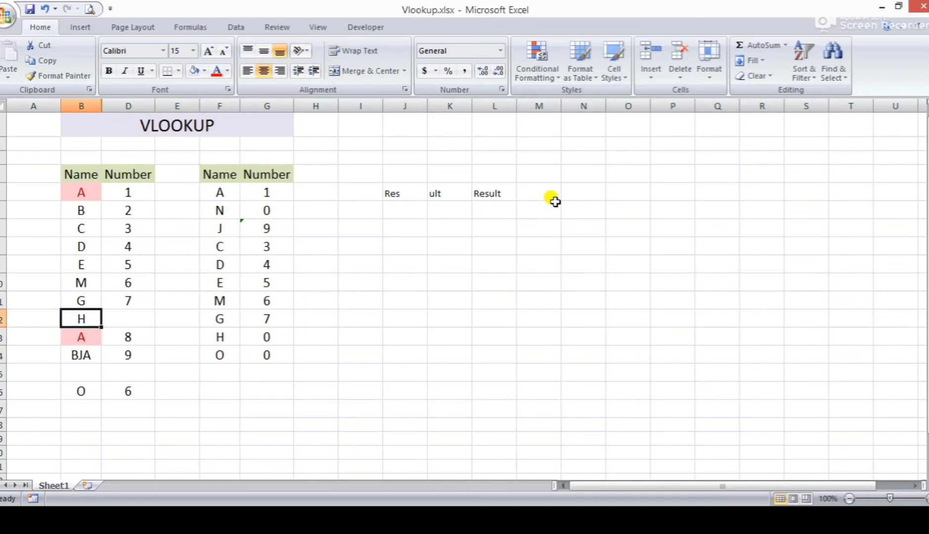
pyautogui.press('F2')
pyautogui.press('Left')
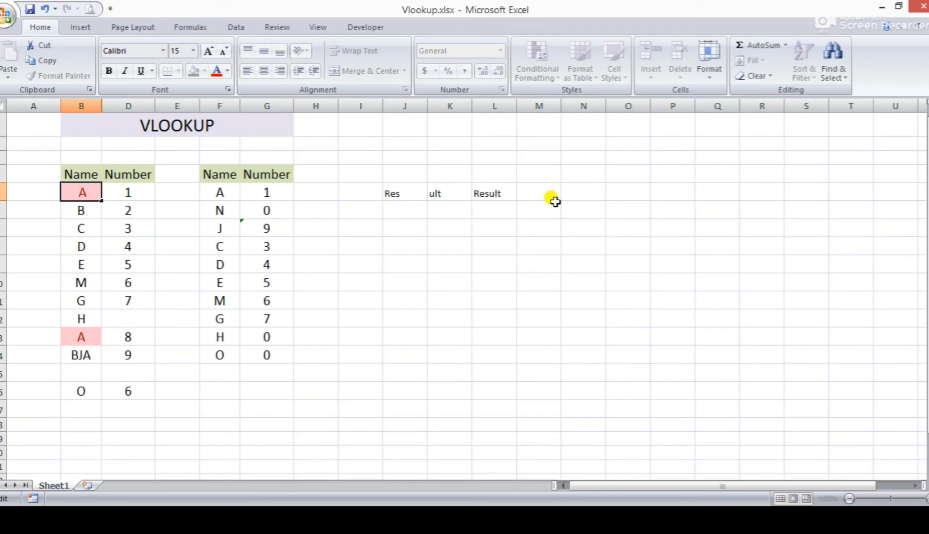
pyautogui.press('Return')
# Examine the lookup formula in G5 and its result for the name A.
pyautogui.press('Up')
pyautogui.press('Right')
pyautogui.press('Right')
pyautogui.press('Right')
pyautogui.press('Right')
pyautogui.press('F2')
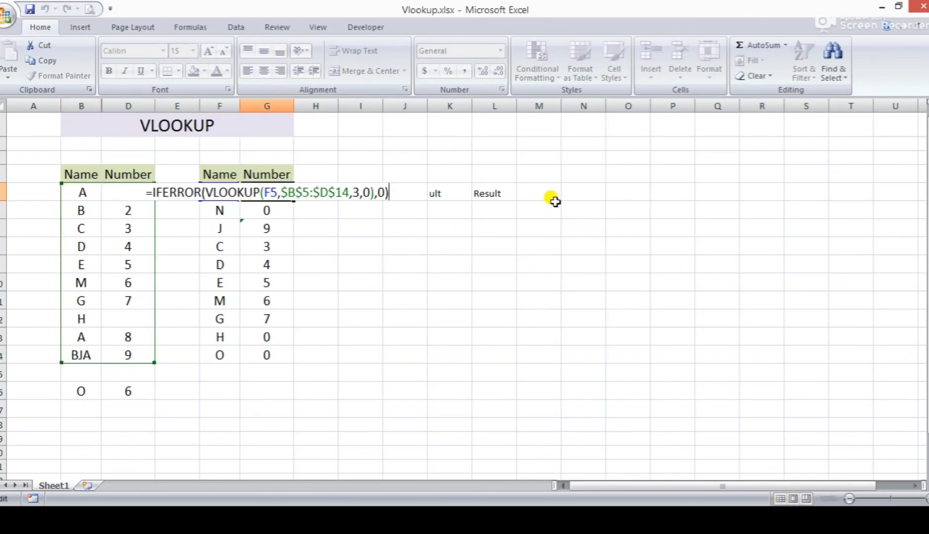
pyautogui.press('Escape')
pyautogui.press('Down')
pyautogui.press('Down')
pyautogui.press('Down')
pyautogui.press('Down')
pyautogui.press('Down')
pyautogui.press('Down')
pyautogui.press('Down')
pyautogui.press('Down')
pyautogui.press('Down')
pyautogui.press('Down')
pyautogui.press('Left')
pyautogui.press('Left')
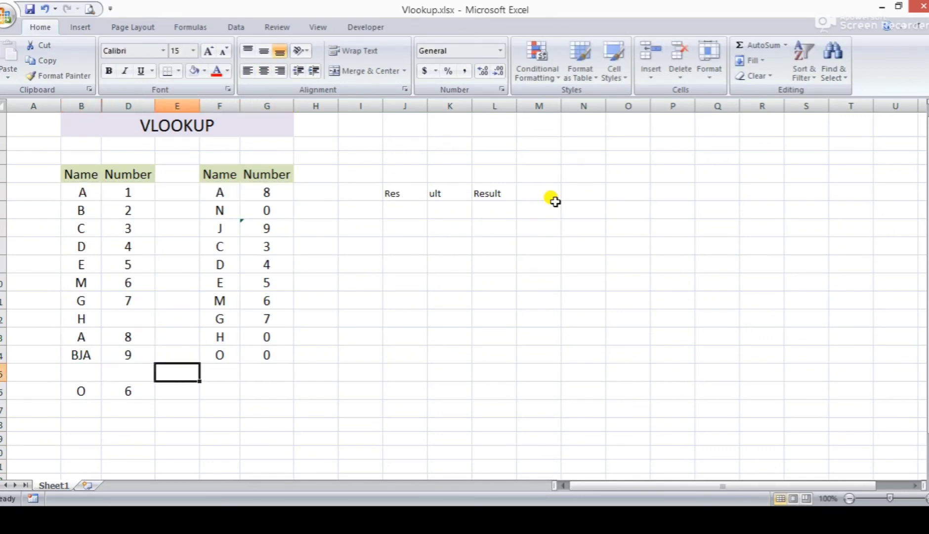
# Remove the leading space from the name A in B5.
pyautogui.press('Up')
pyautogui.press('Up')
pyautogui.press('Up')
pyautogui.press('Up')
pyautogui.press('Up')
pyautogui.press('Up')
pyautogui.press('Up')
pyautogui.press('Up')
pyautogui.press('Up')
pyautogui.press('Up')
pyautogui.press('Left')
pyautogui.press('Left')
pyautogui.press('F2')
pyautogui.press('Left')
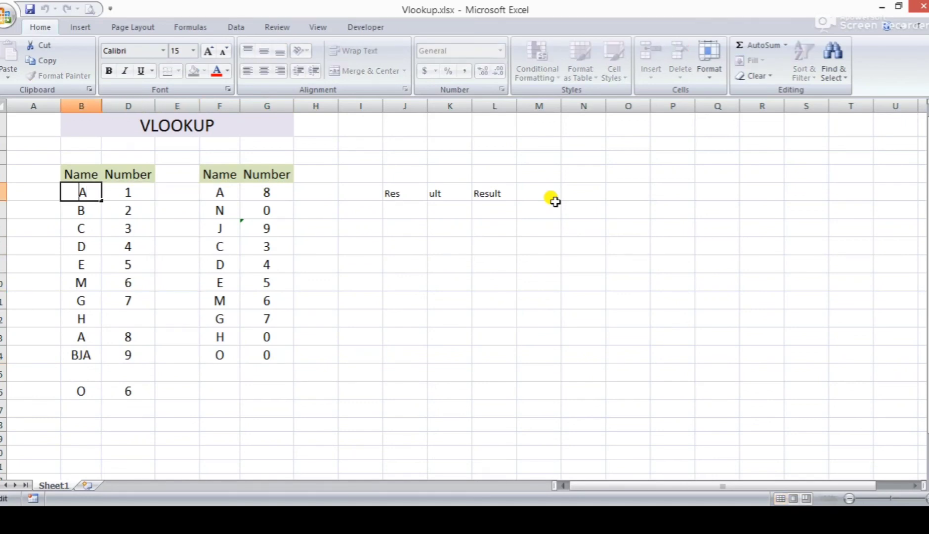
pyautogui.hotkey('shift', 'Left')
pyautogui.press('BackSpace')
pyautogui.press('Return')
# Go through the second table's Number column and examine the table range in the formula for the name O in G14.
pyautogui.press('Right')
pyautogui.press('Right')
pyautogui.press('Up')
pyautogui.press('Right')
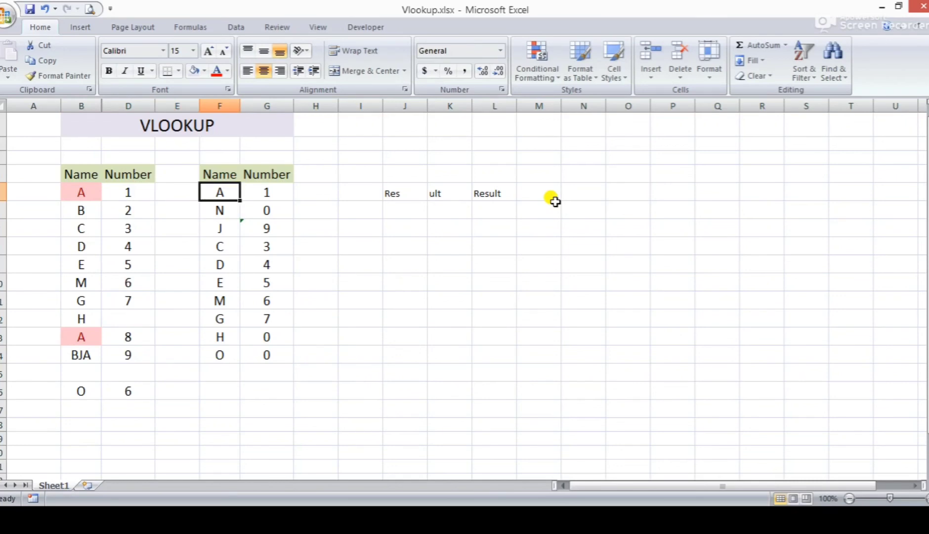
pyautogui.press('Right')
pyautogui.press('Down')
pyautogui.press('Down')
pyautogui.press('Down')
pyautogui.press('Down')
pyautogui.press('Down')
pyautogui.press('Down')
pyautogui.press('Down')
pyautogui.press('Down')
pyautogui.press('Down')
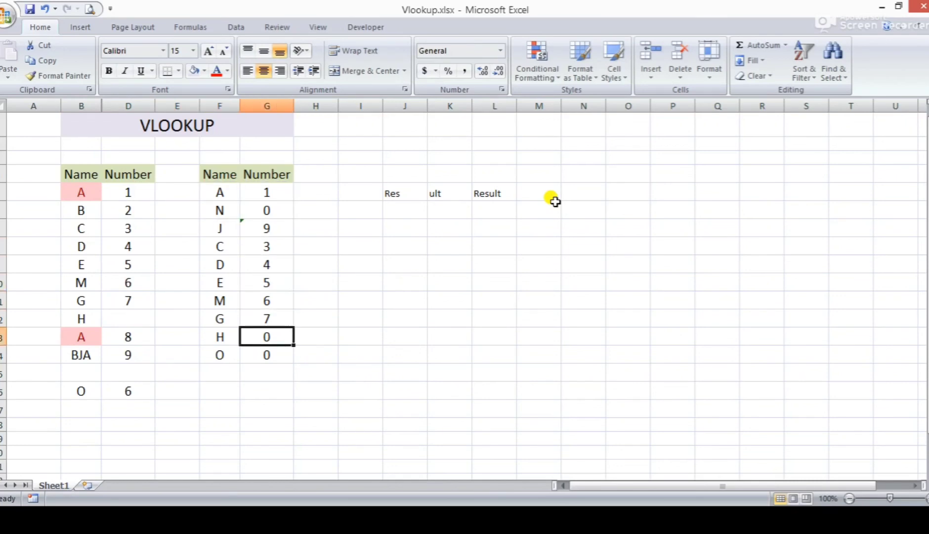
pyautogui.press('F2')
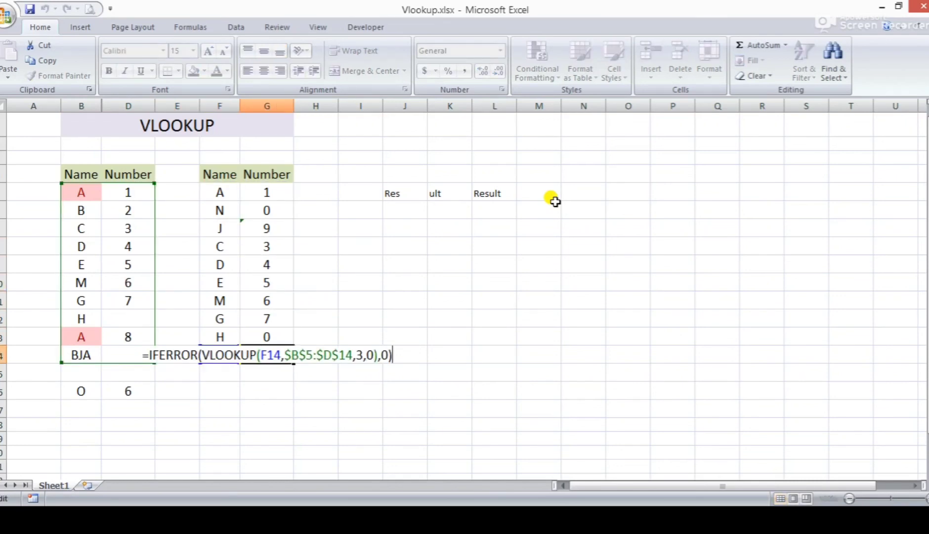
pyautogui.press('Escape')
pyautogui.press('F2')
pyautogui.press('Escape')
pyautogui.press('F2')
pyautogui.press('Escape')
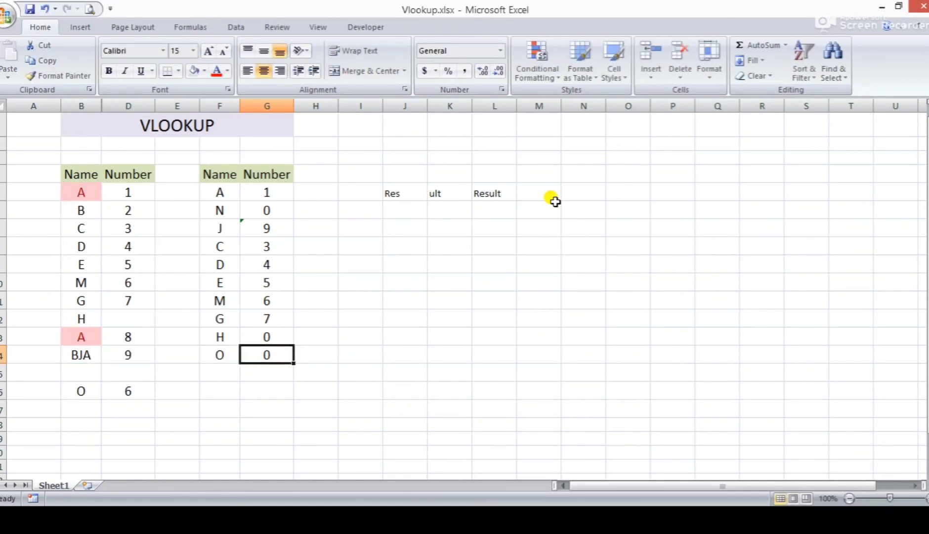
# Move the entry for O and its number up to row 15, directly below BJA in the first table.
pyautogui.press('Down')
pyautogui.press('Down')
pyautogui.press('Down')
pyautogui.press('Left')
pyautogui.press('Left')
pyautogui.press('Left')
pyautogui.press('Left')
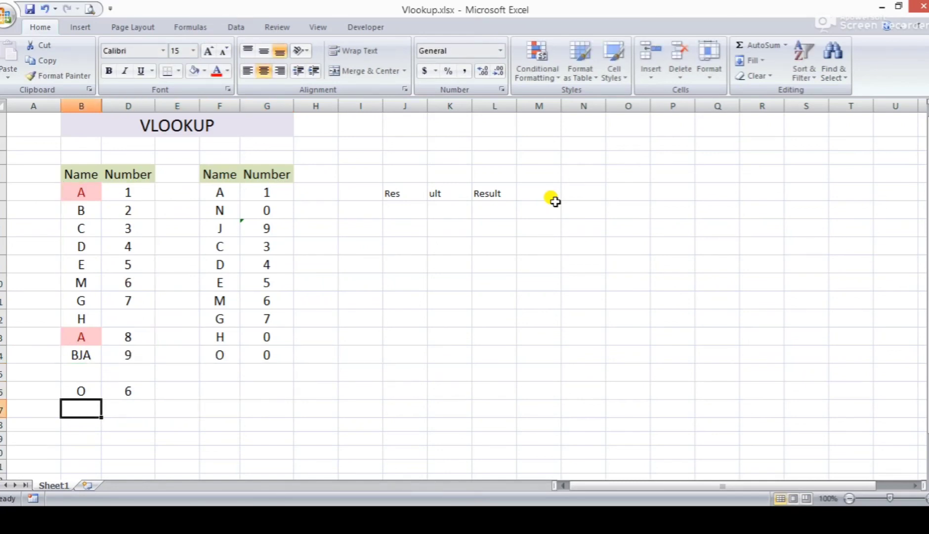
pyautogui.press('Up')
pyautogui.hotkey('shift', 'Right')
pyautogui.hotkey('ctrl', 'x')
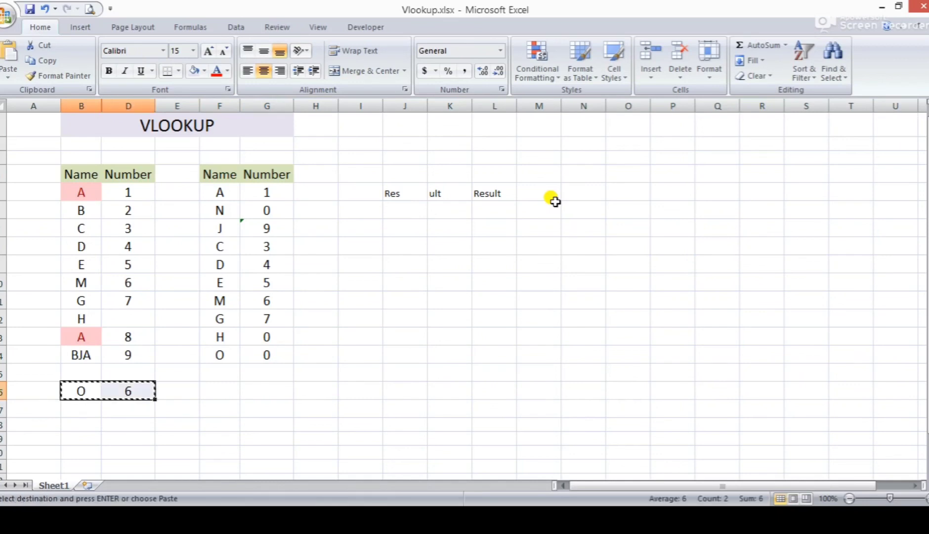
pyautogui.press('Up')
pyautogui.hotkey('ctrl', 'v')
# Compare the lookup range in G14's formula with the new position of the O entry.
pyautogui.press('Up')
pyautogui.press('Right')
pyautogui.press('Right')
pyautogui.press('Right')
pyautogui.press('Right')
pyautogui.press('F2')
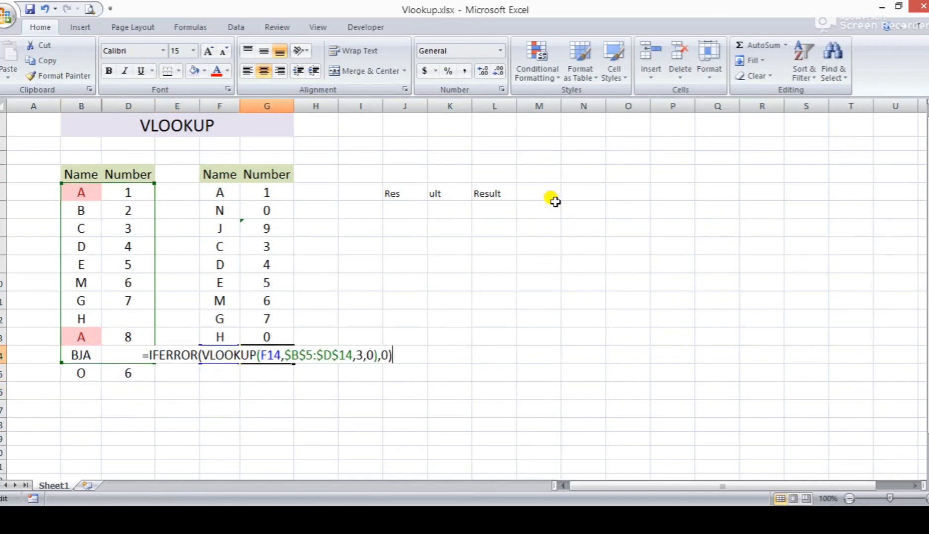
pyautogui.press('Escape')
pyautogui.press('Left')
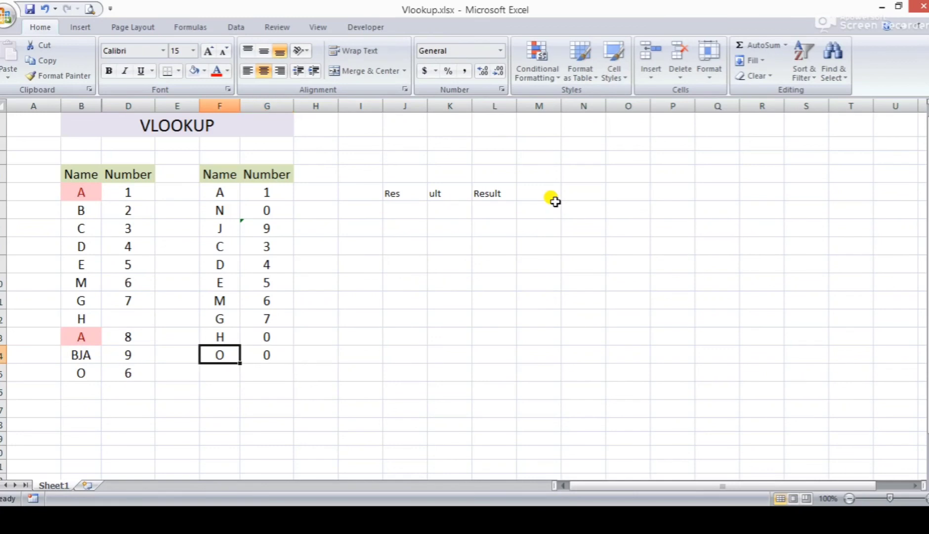
pyautogui.press('Right')
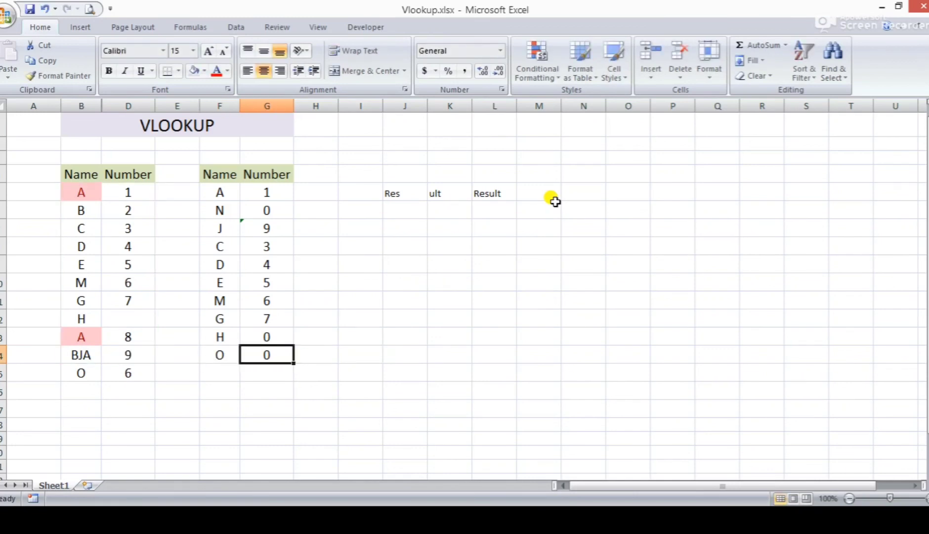
# Clear the Number cell for the name J in G7 of the second table.
pyautogui.press('Up')
pyautogui.press('Up')
pyautogui.press('Up')
pyautogui.press('Up')
pyautogui.press('Up')
pyautogui.press('Up')
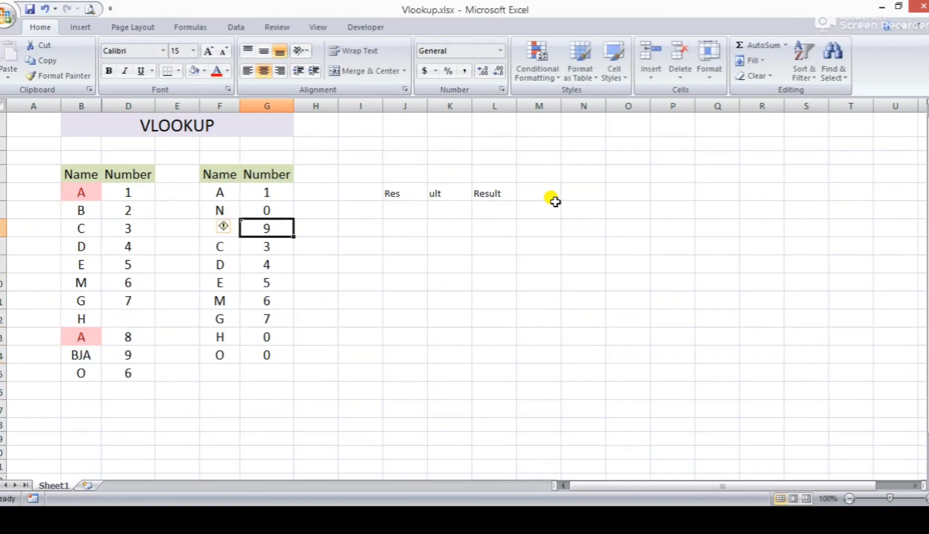
pyautogui.press('Left')
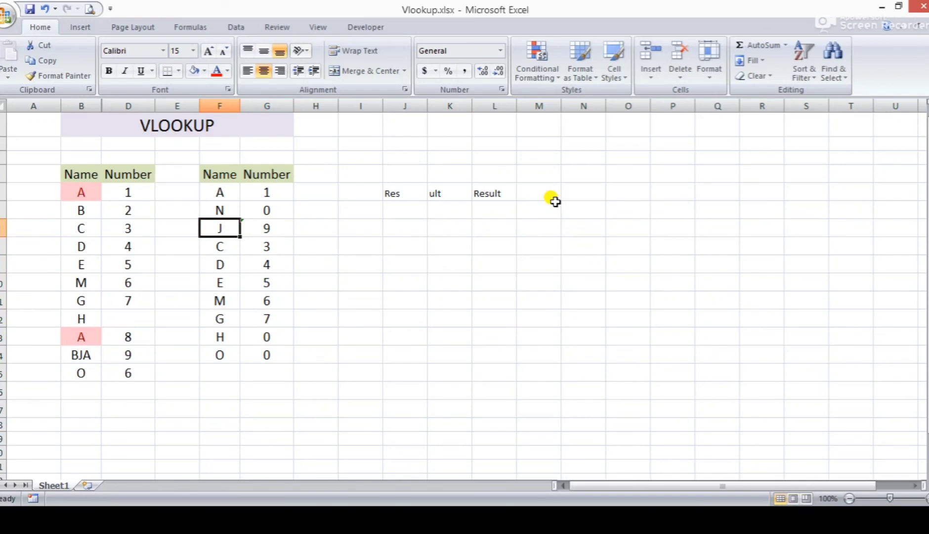
pyautogui.press('Right')
pyautogui.press('Delete')
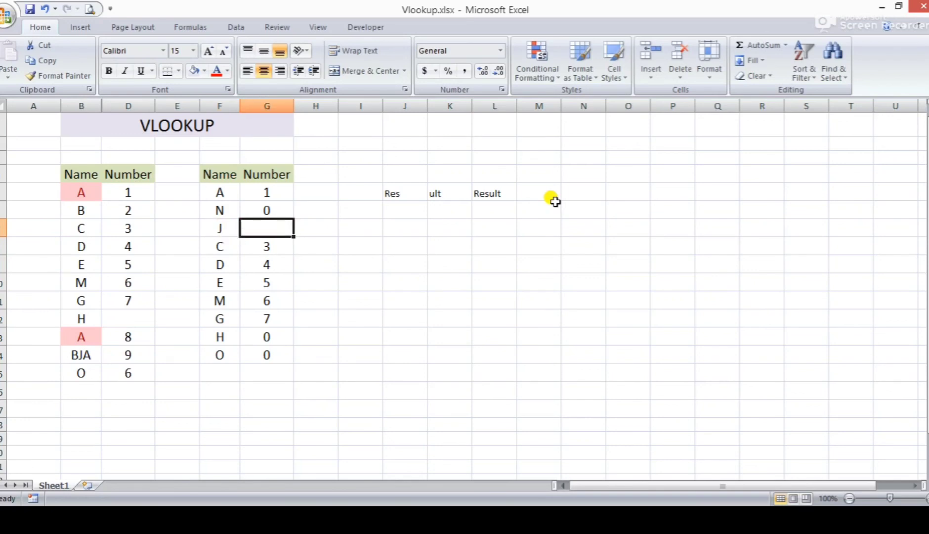
# Try to enter a VLOOKUP formula in G5 that looks up F5 in whole columns starting at column B.
pyautogui.press('Up')
pyautogui.press('Up')
pyautogui.write('=')
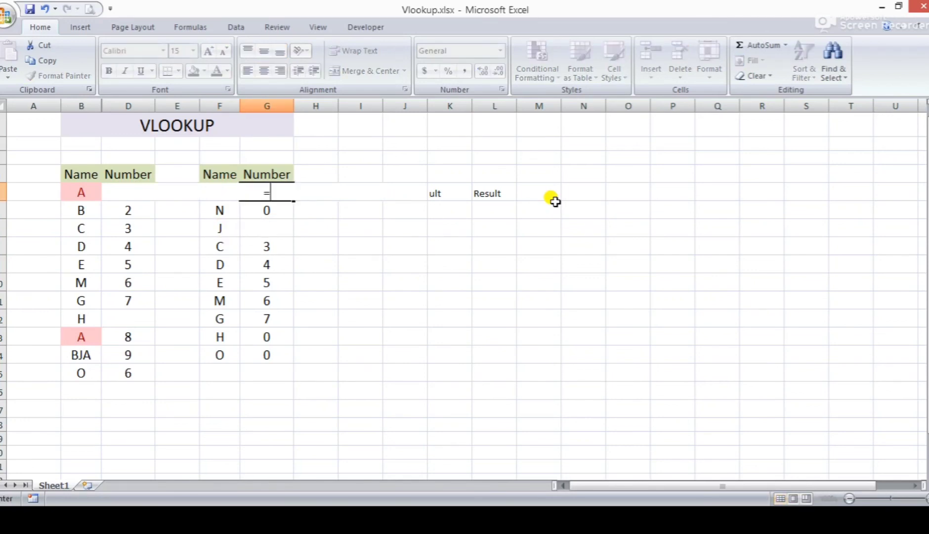
pyautogui.write('vlo')
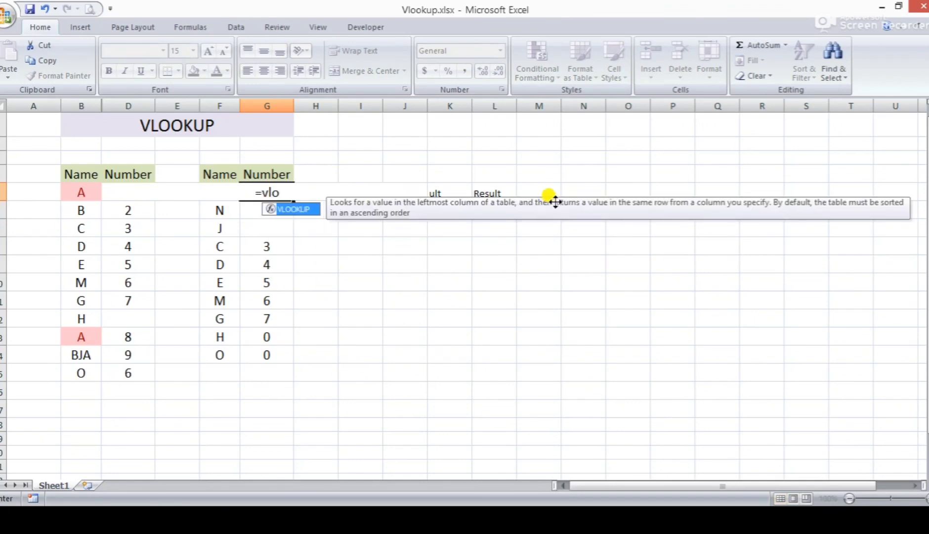
pyautogui.press('Tab')
pyautogui.press('Left')
pyautogui.write(',')
pyautogui.press('Left')
pyautogui.press('Left')
pyautogui.press('Left')
pyautogui.press('Left')
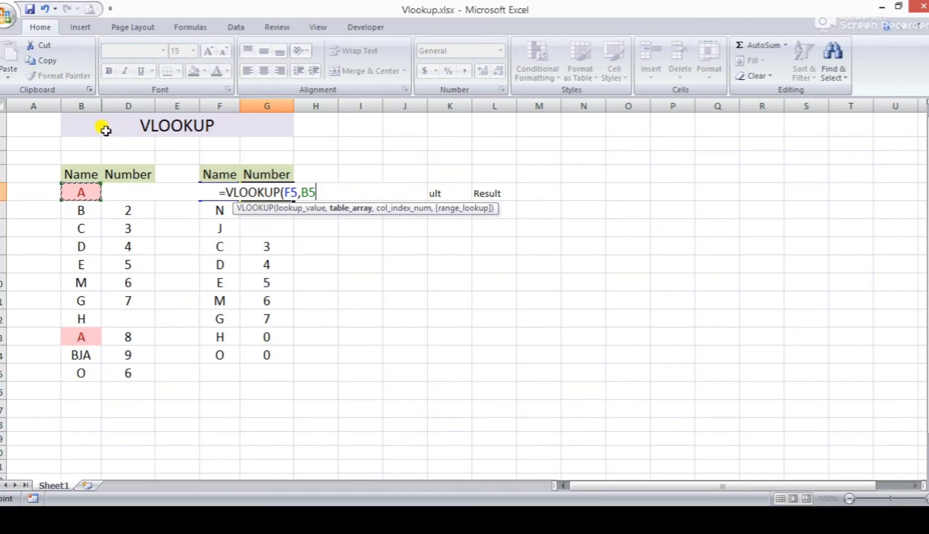
pyautogui.moveTo(81, 101); pyautogui.dragTo(267, 106)
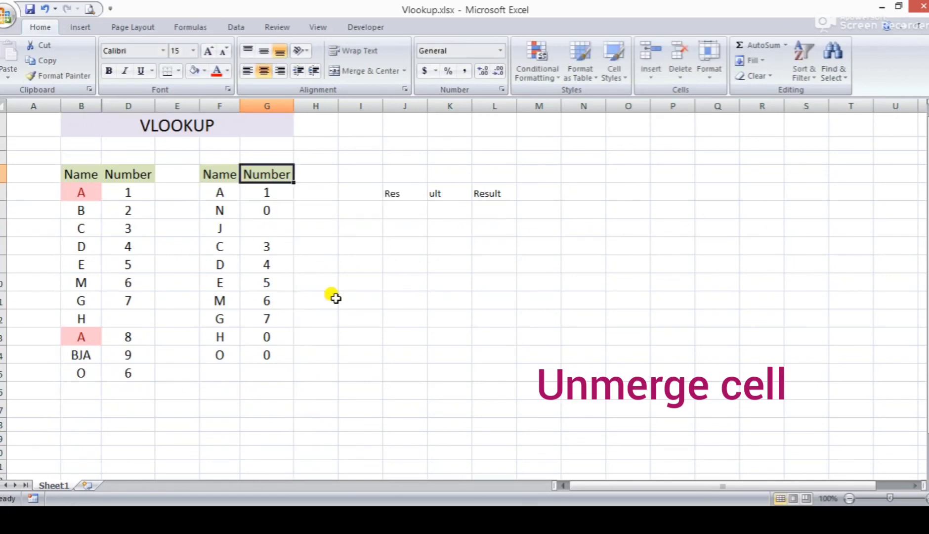
# Unmerge the VLOOKUP title cell that spans columns B to G, and return to G5.
pyautogui.press('Up')
pyautogui.press('Up')
pyautogui.press('alt')
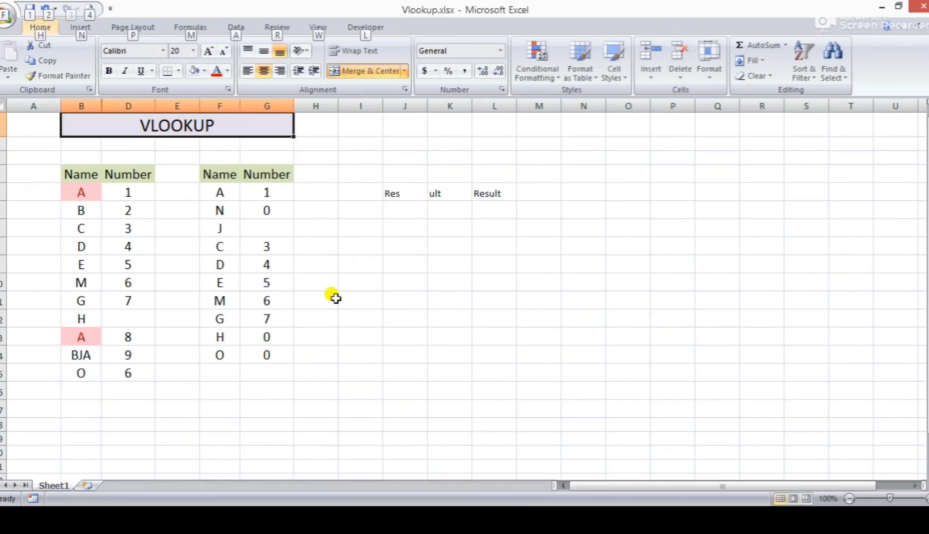
pyautogui.press('h')
pyautogui.press('m')
pyautogui.press('u')
pyautogui.press('Down')
pyautogui.press('Down')
pyautogui.press('Down')
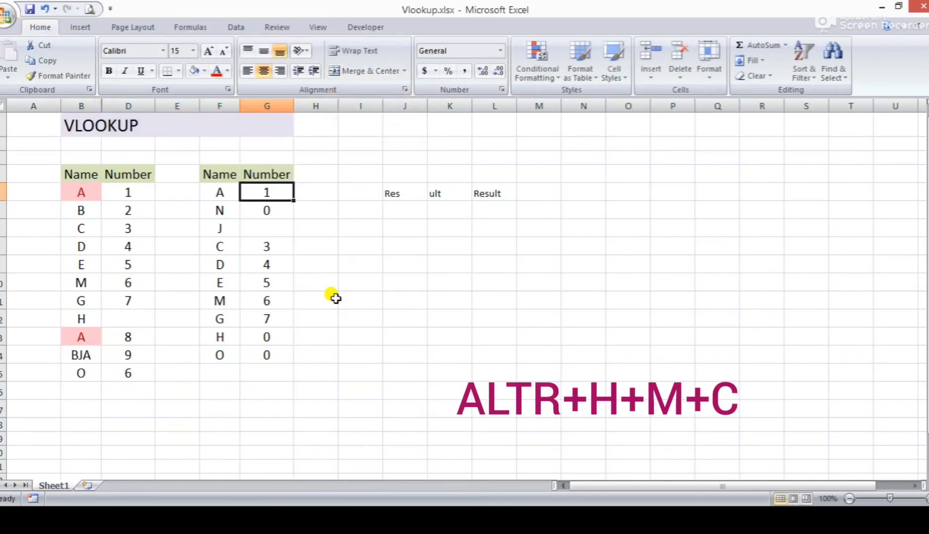
# Enter a VLOOKUP formula in G5 that looks up F5 in whole columns B:D, returning column 3 with exact match 0.
pyautogui.write('=vl')
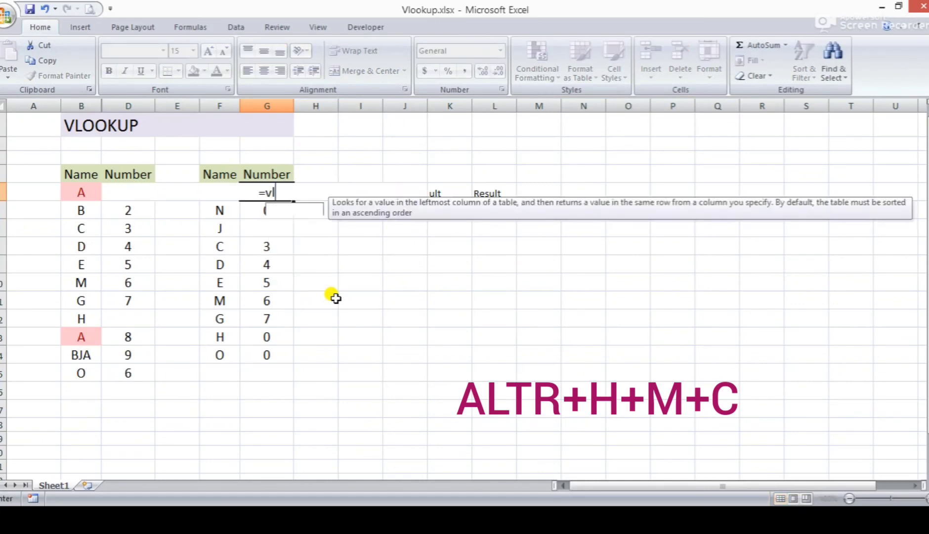
pyautogui.press('Tab')
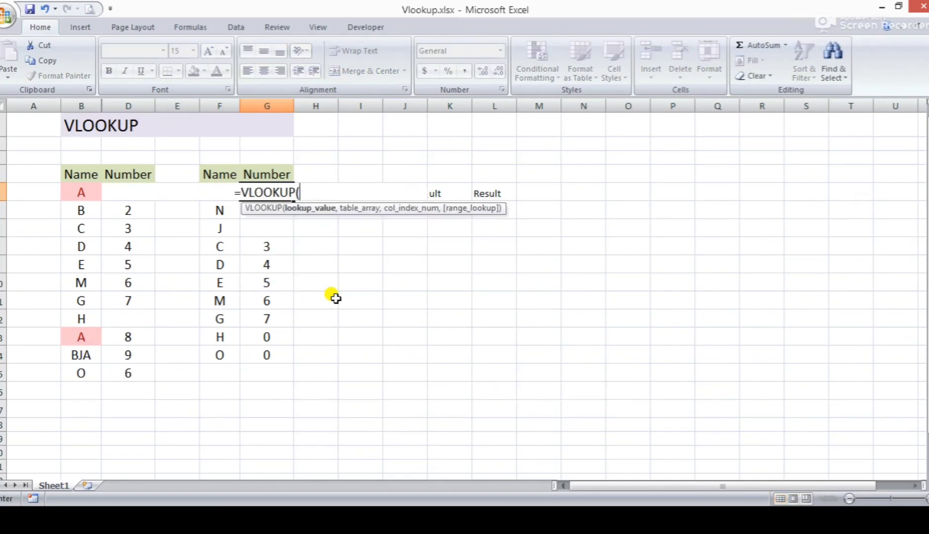
pyautogui.press('Left')
pyautogui.write(',')
pyautogui.press('Left')
pyautogui.press('Left')
pyautogui.press('Left')
pyautogui.press('Left')
pyautogui.hotkey('ctrl', 'space')
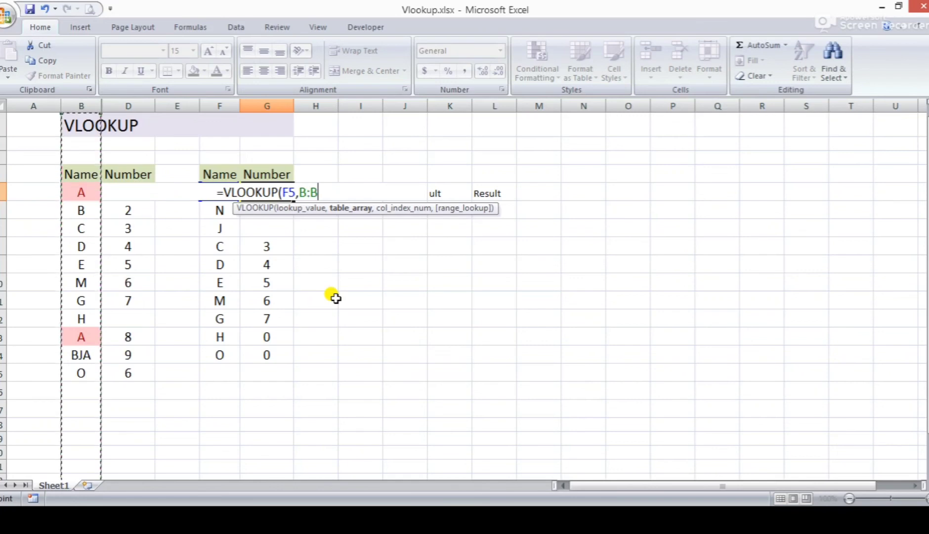
pyautogui.hotkey('shift', 'Right')
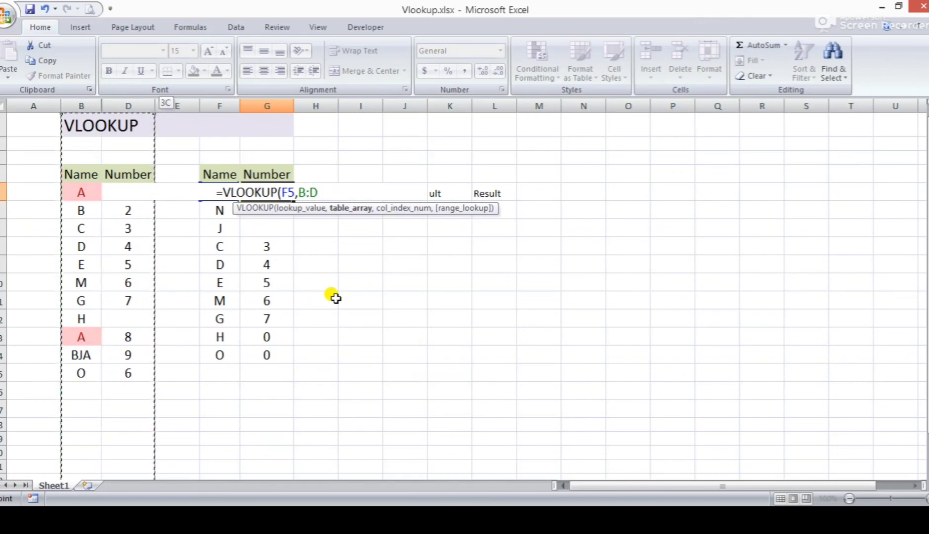
pyautogui.write(',3,0')
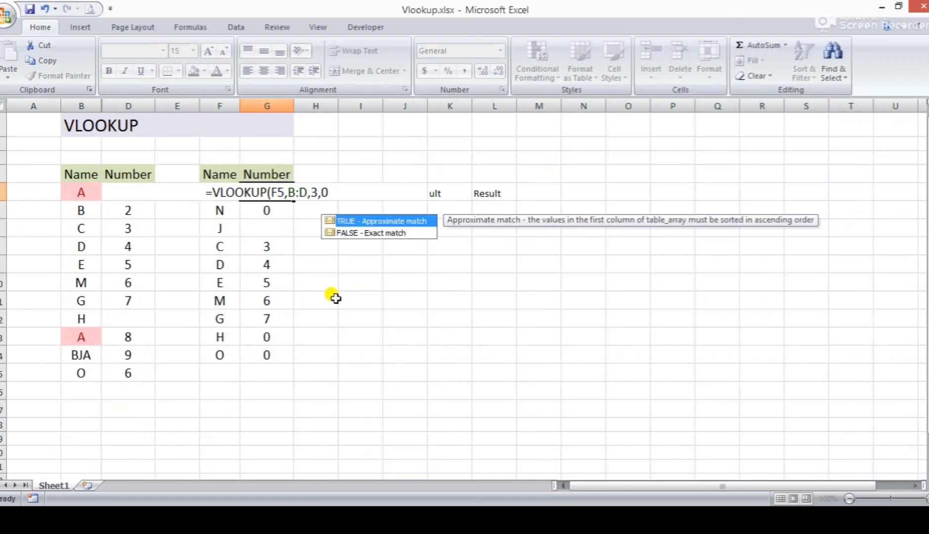
pyautogui.press('Return')
pyautogui.press('Up')
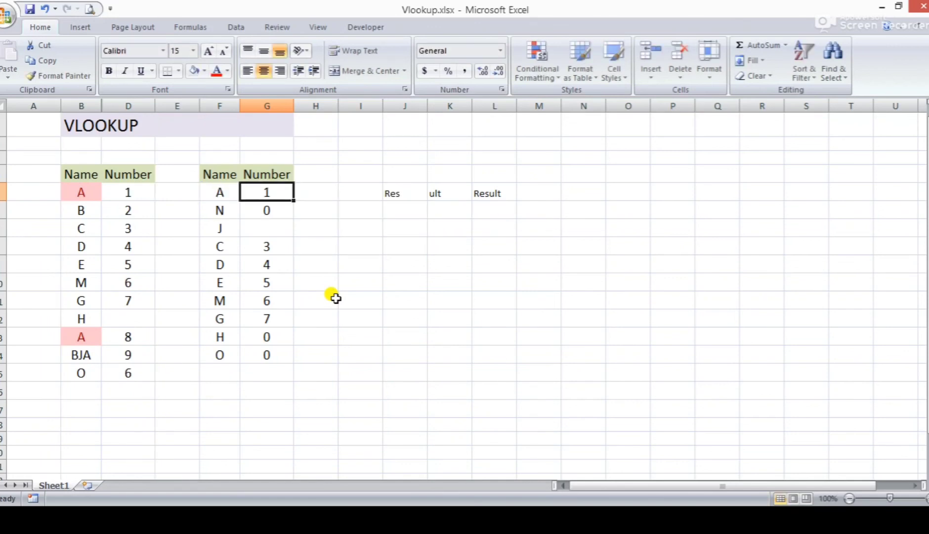
# Examine the whole-column lookup range B:D inside G5's formula.
pyautogui.hotkey('ctrl', 'c')
pyautogui.press('F2')
pyautogui.press('Left')
pyautogui.press('Left')
pyautogui.press('Left')
pyautogui.press('Left')
pyautogui.press('Left')
pyautogui.press('Left')
pyautogui.press('Left')
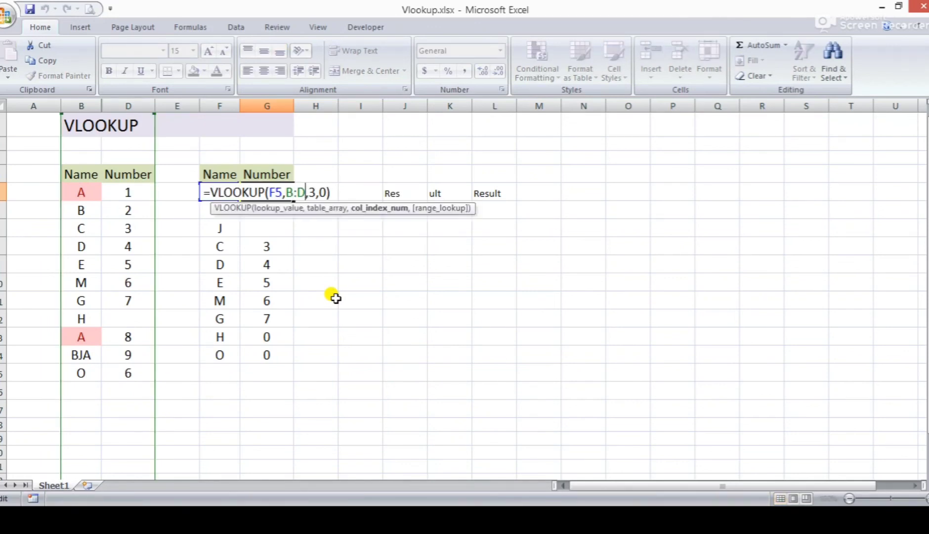
pyautogui.press('Left')
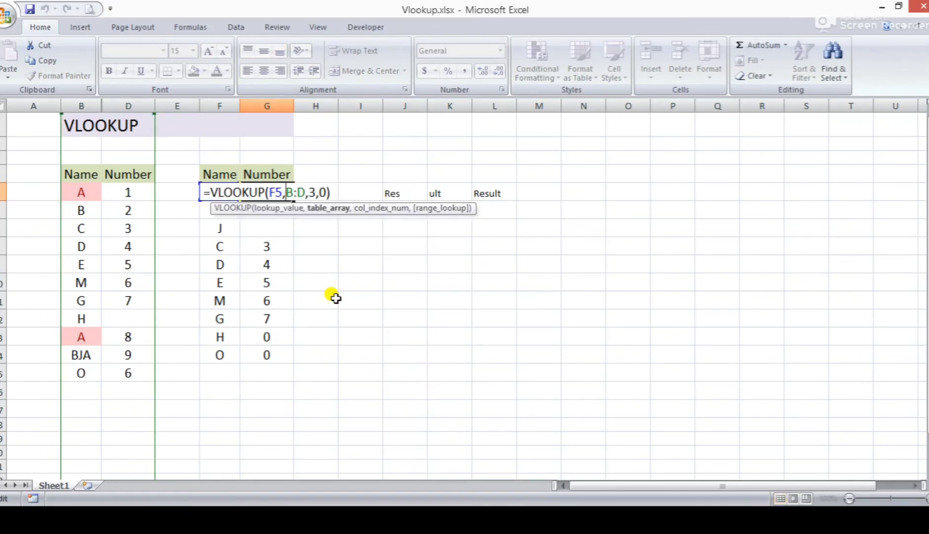
pyautogui.hotkey('shift', 'Right')
pyautogui.hotkey('shift', 'Right')
pyautogui.hotkey('shift', 'Right')
pyautogui.press('Return')
pyautogui.press('Up')
# Copy the VLOOKUP formula from G5 into G6:G14.
pyautogui.hotkey('ctrl', 'c')
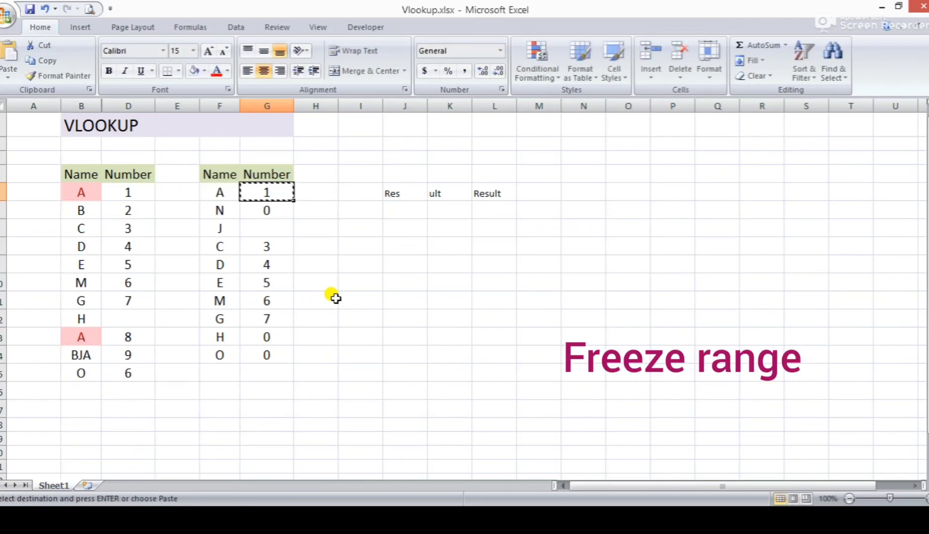
pyautogui.press('Down')
pyautogui.press('Down')
pyautogui.press('Down')
pyautogui.press('Down')
pyautogui.press('Down')
pyautogui.press('Down')
pyautogui.press('Down')
pyautogui.press('Down')
pyautogui.press('Down')
pyautogui.hotkey('shift', 'Up')
pyautogui.hotkey('shift', 'Up')
pyautogui.hotkey('shift', 'Up')
pyautogui.hotkey('shift', 'Up')
pyautogui.hotkey('shift', 'Up')
pyautogui.hotkey('shift', 'Up')
pyautogui.hotkey('shift', 'Up')
pyautogui.hotkey('shift', 'Up')
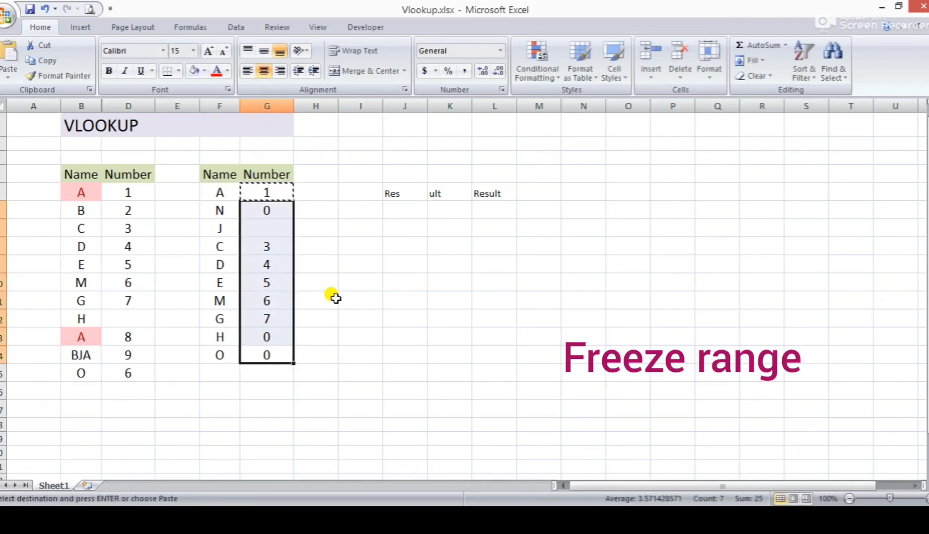
pyautogui.hotkey('shift', 'Up')
pyautogui.press('Return')
# Clear the Number cells for the names N and J in G6 and G7.
pyautogui.press('Down')
pyautogui.press('Up')
pyautogui.press('Up')
pyautogui.press('Up')
pyautogui.press('Up')
pyautogui.press('Up')
pyautogui.press('Up')
pyautogui.press('Up')
pyautogui.press('Up')
pyautogui.press('Up')
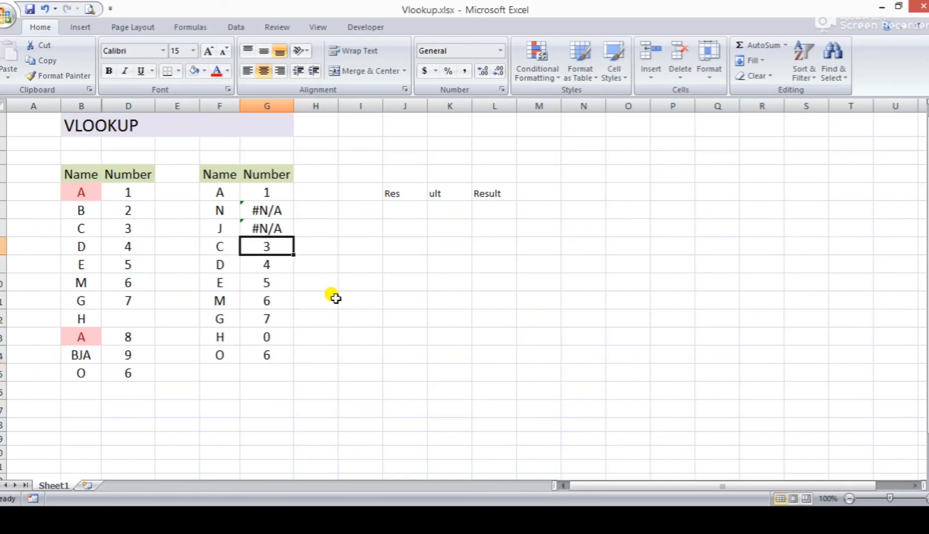
pyautogui.press('Delete')
pyautogui.press('Down')
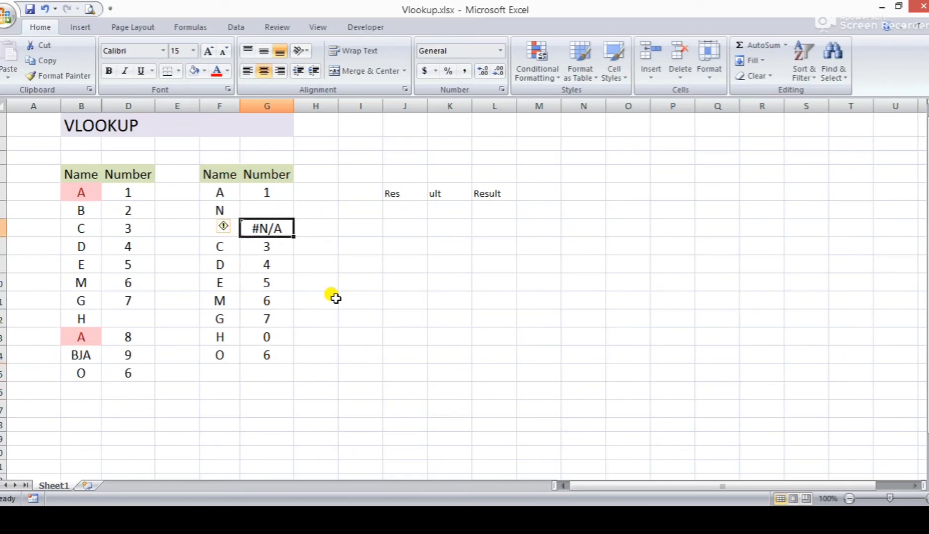
pyautogui.press('Delete')
# Check the looked-up numbers in the second table from C down to O.
pyautogui.press('Down')
pyautogui.press('Down')
pyautogui.press('Down')
pyautogui.press('Down')
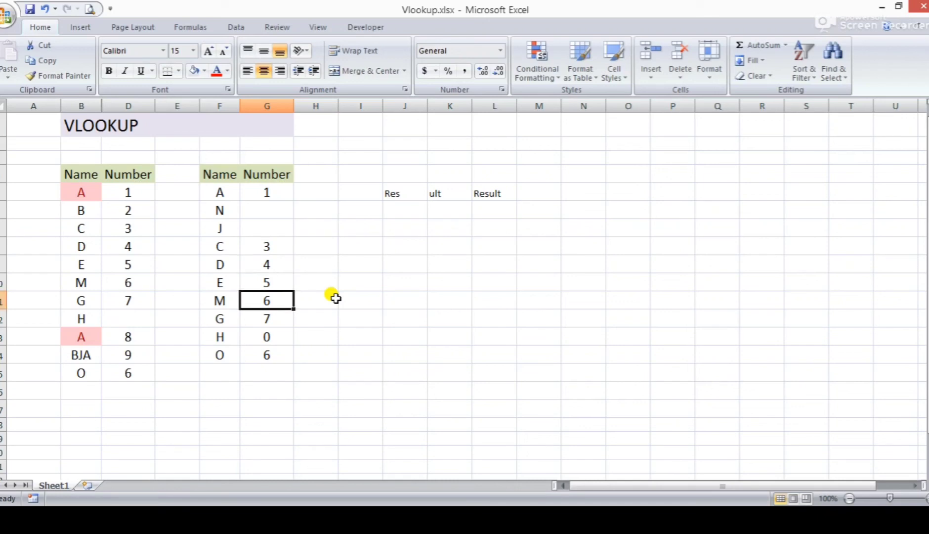
pyautogui.press('Down')
pyautogui.press('Down')
pyautogui.press('Down')
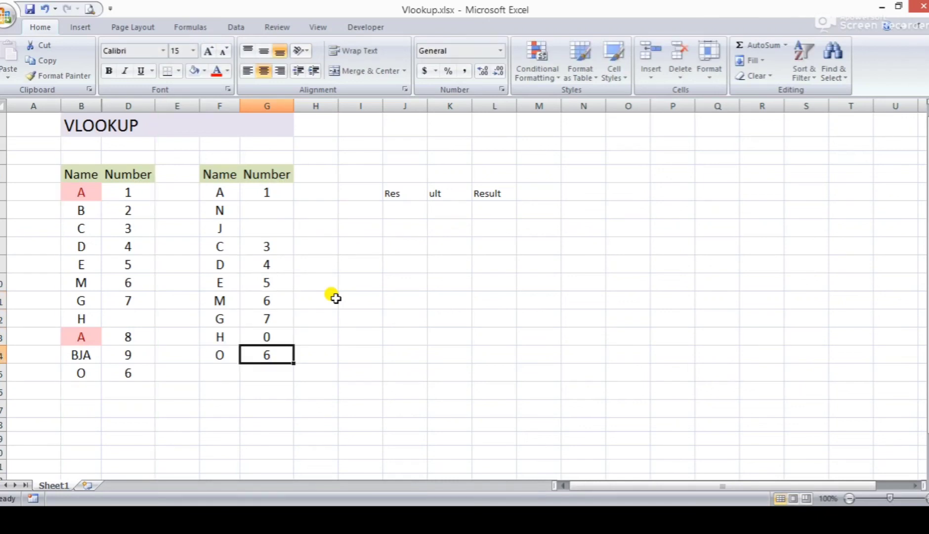
# Select the VLOOKUP title cell B1 above the tables.
pyautogui.press('Up')
pyautogui.press('Up')
pyautogui.press('Up')
pyautogui.press('Up')
pyautogui.press('Up')
pyautogui.press('Up')
pyautogui.press('Up')
pyautogui.press('Up')
pyautogui.press('Up')
pyautogui.press('Up')
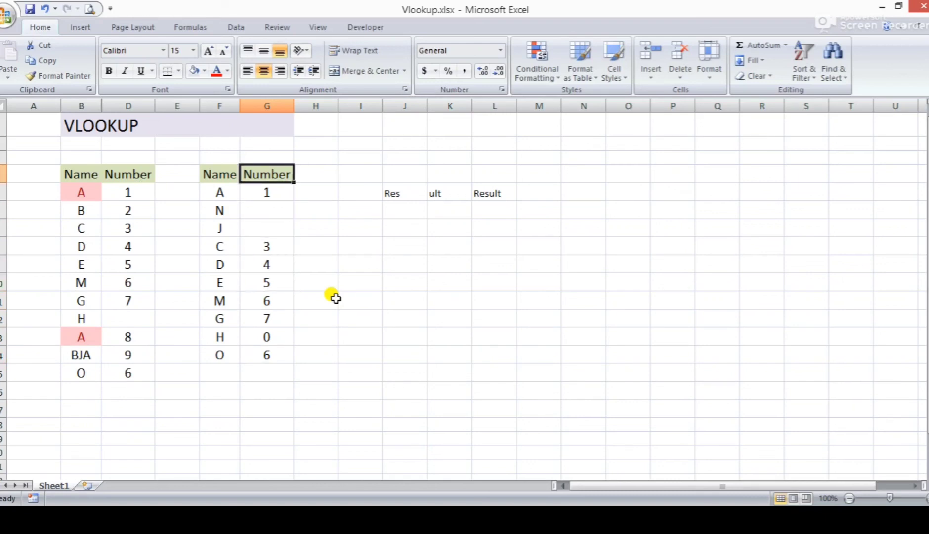
pyautogui.press('Up')
pyautogui.press('Up')
pyautogui.press('Up')
pyautogui.press('Left')
pyautogui.press('Left')
pyautogui.press('Left')
pyautogui.press('Left')
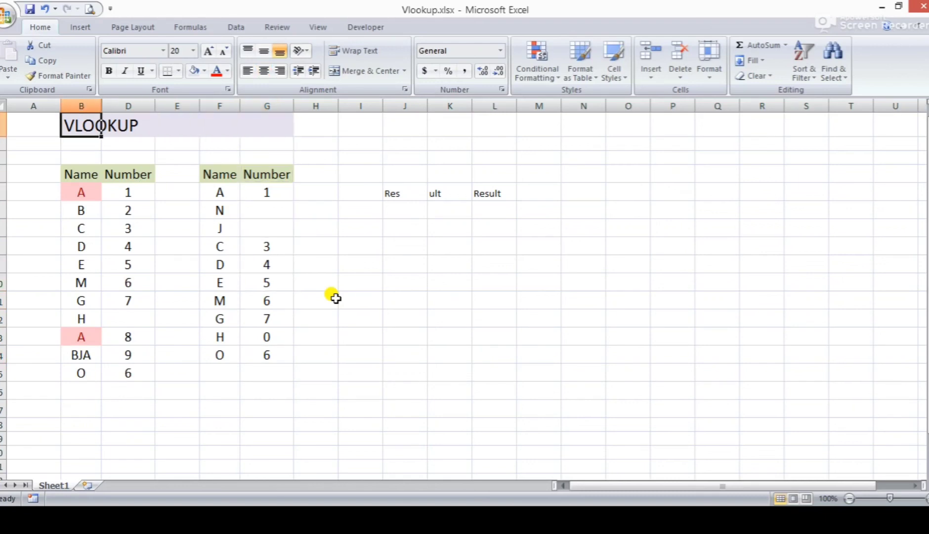